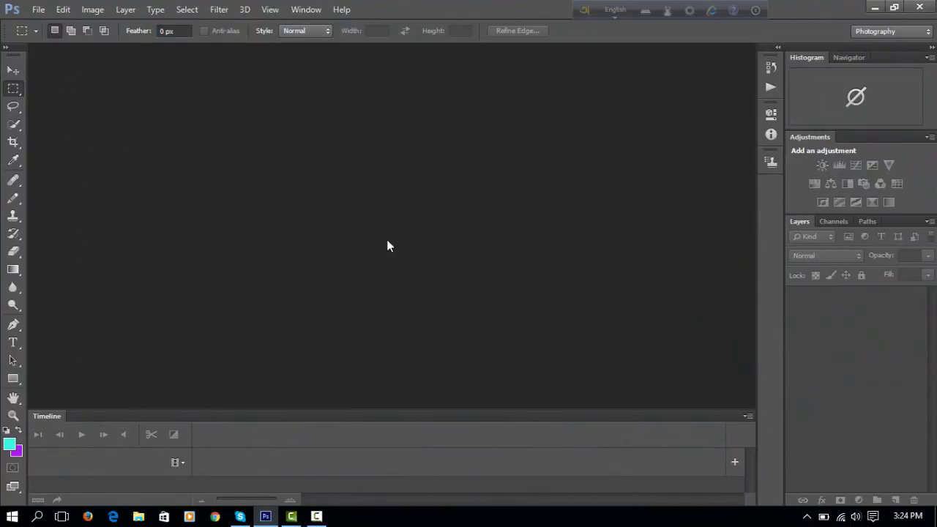
Create a new 550 by 700 pixel RGB document at 72 pixels/inch with a white background
{"action": "left_click", "coordinate": [36, 9]}
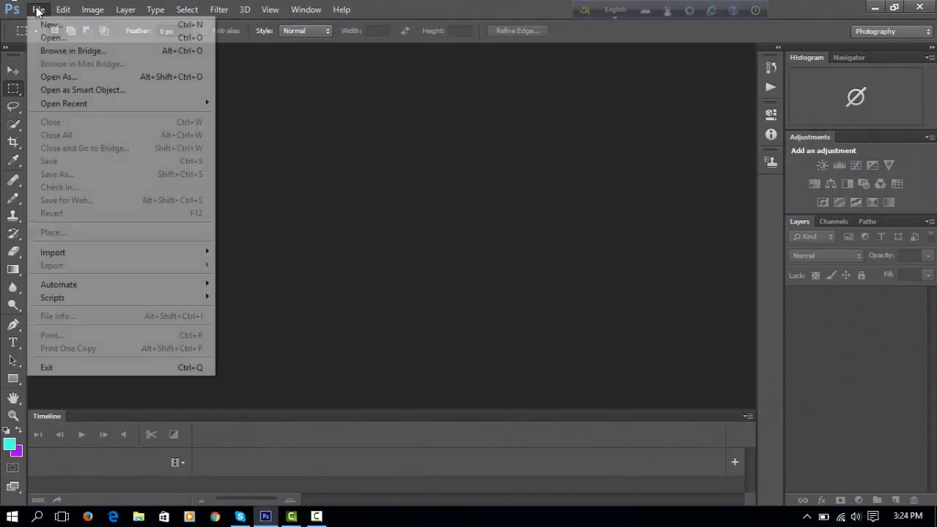
{"action": "left_click", "coordinate": [51, 26]}
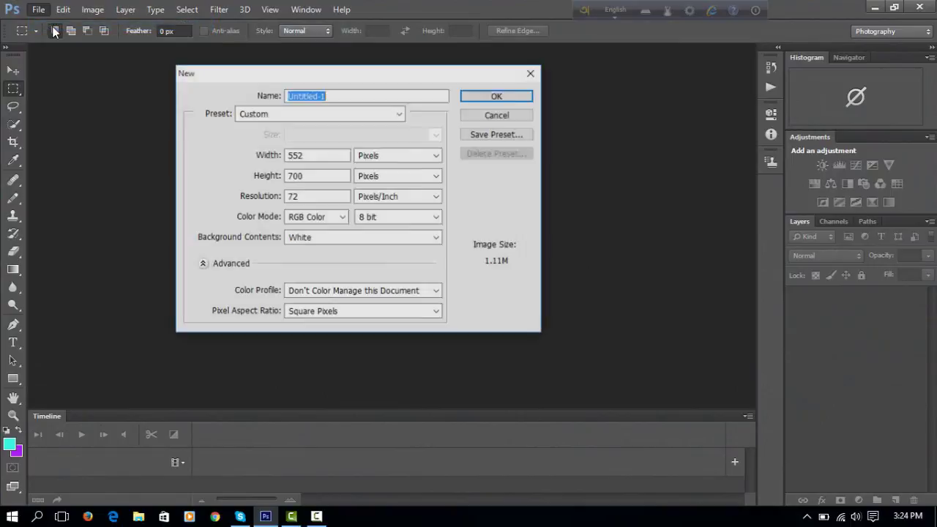
{"action": "left_click", "coordinate": [303, 156]}
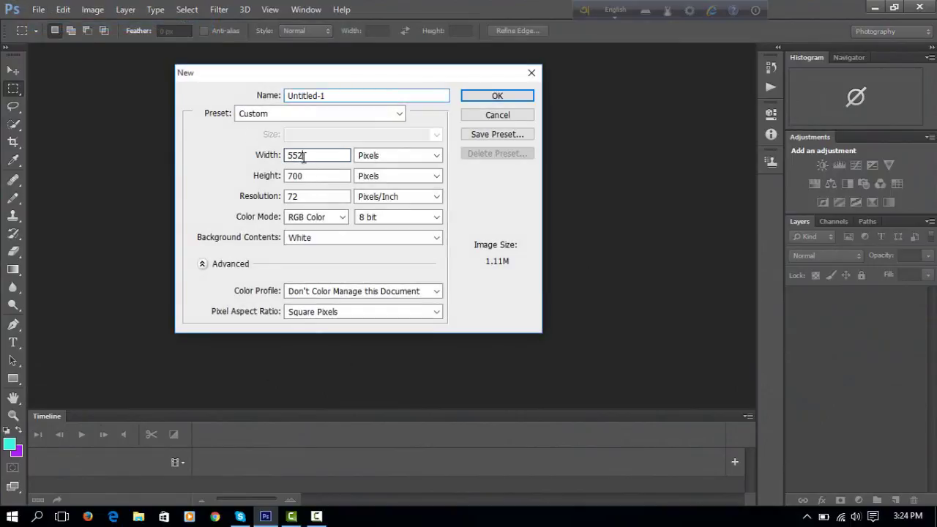
{"action": "key", "text": "BackSpace"}
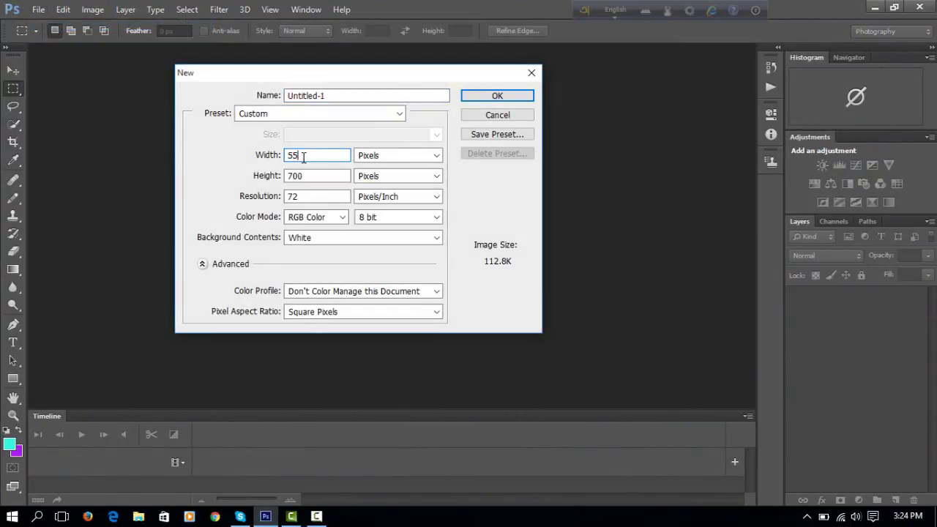
{"action": "type", "text": "0"}
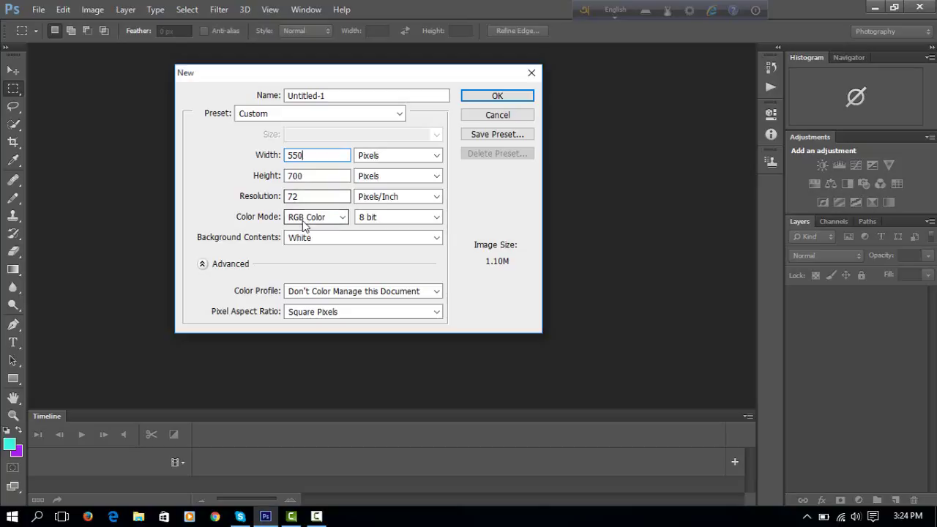
{"action": "left_click", "coordinate": [399, 115]}
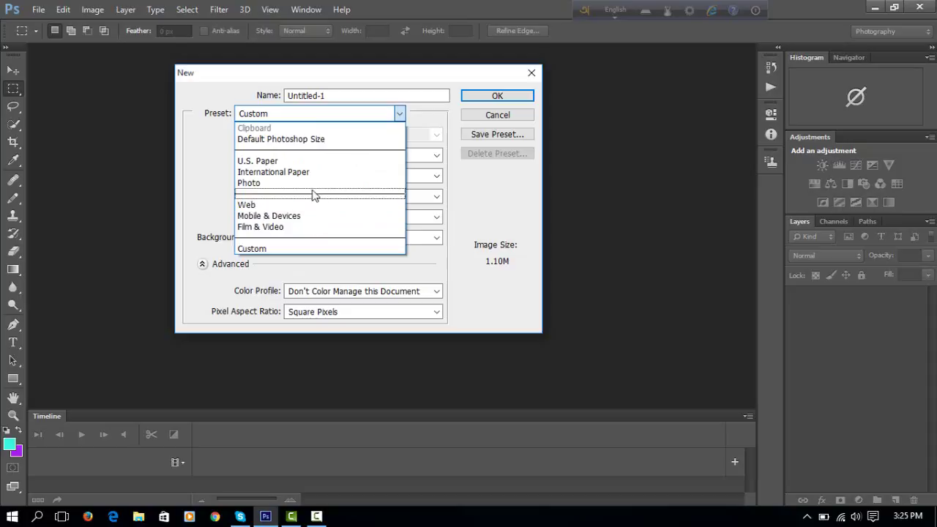
{"action": "left_click", "coordinate": [316, 249]}
{"action": "left_click", "coordinate": [320, 240]}
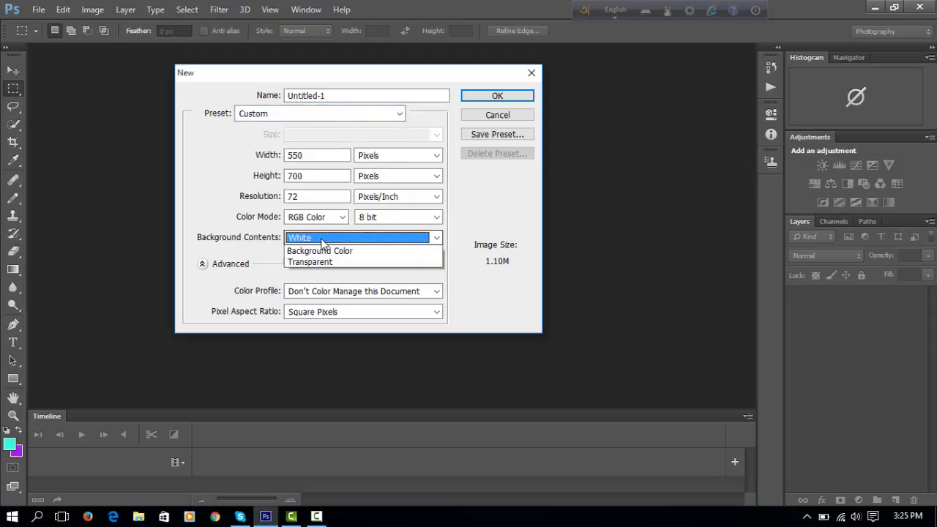
{"action": "left_click", "coordinate": [332, 253]}
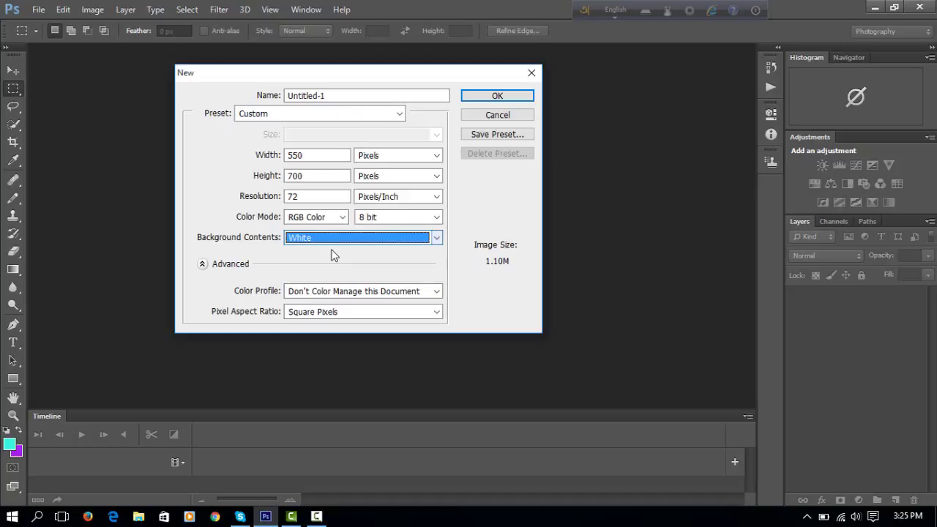
{"action": "left_click", "coordinate": [497, 97]}
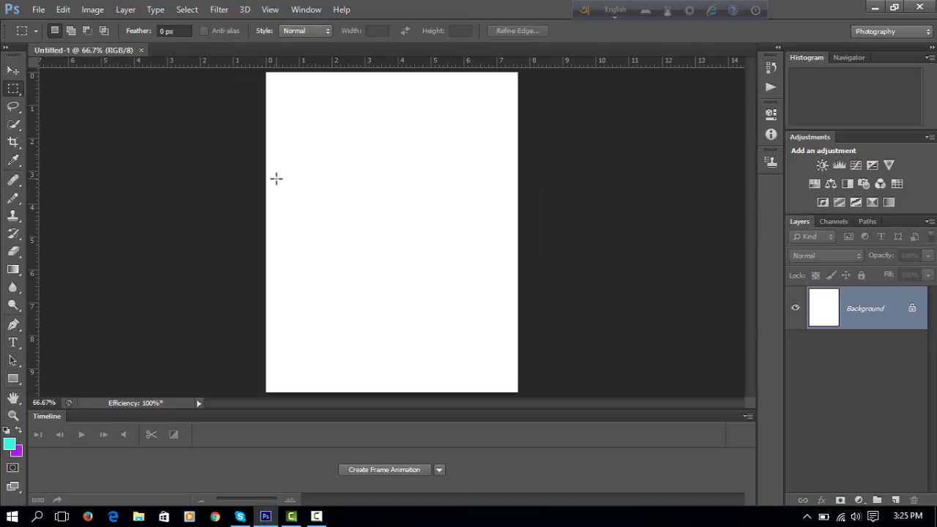
Add a new layer above the background and set the foreground color to blue 5777ef
{"action": "left_click", "coordinate": [894, 501]}
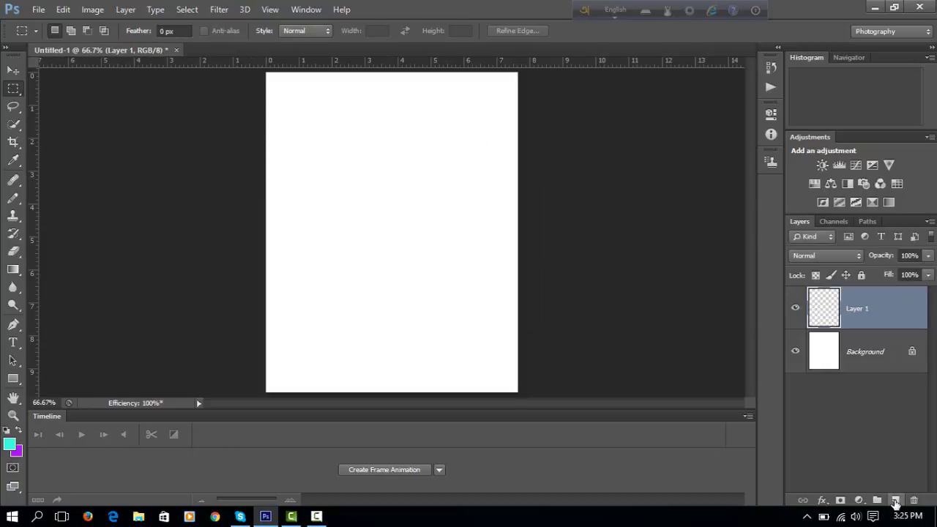
{"action": "left_click", "coordinate": [11, 447]}
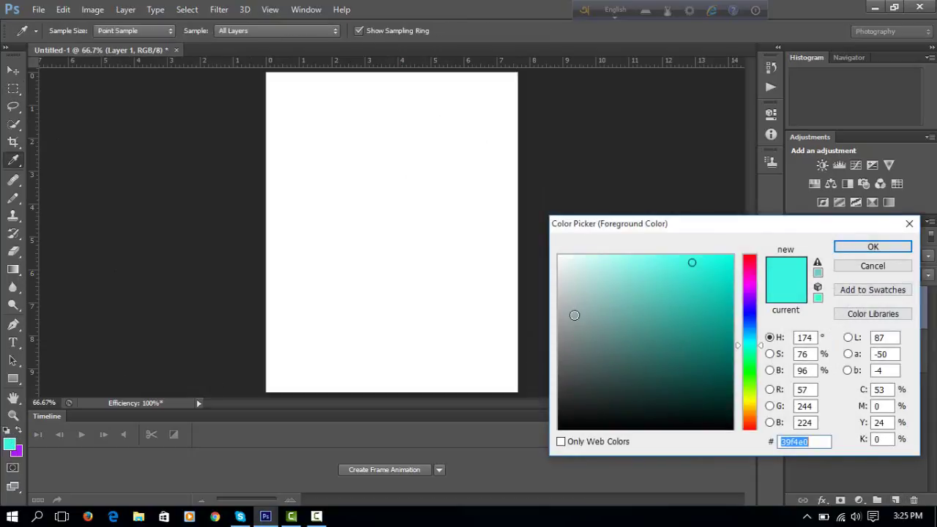
{"action": "left_click", "coordinate": [717, 381]}
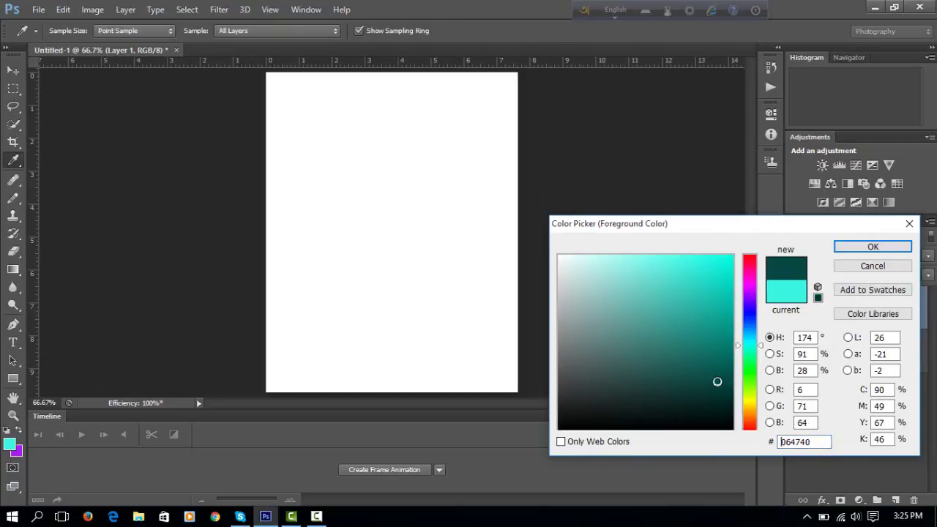
{"action": "left_click", "coordinate": [698, 381]}
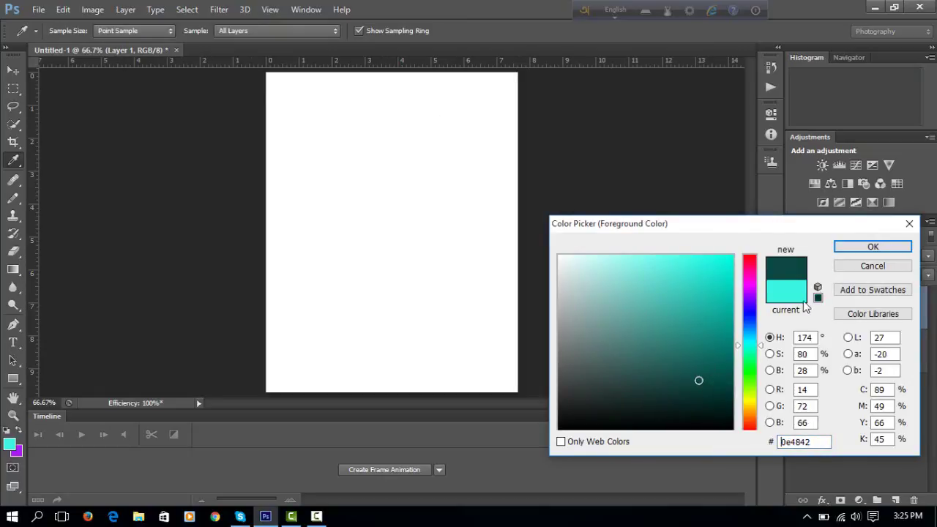
{"action": "left_click", "coordinate": [749, 319]}
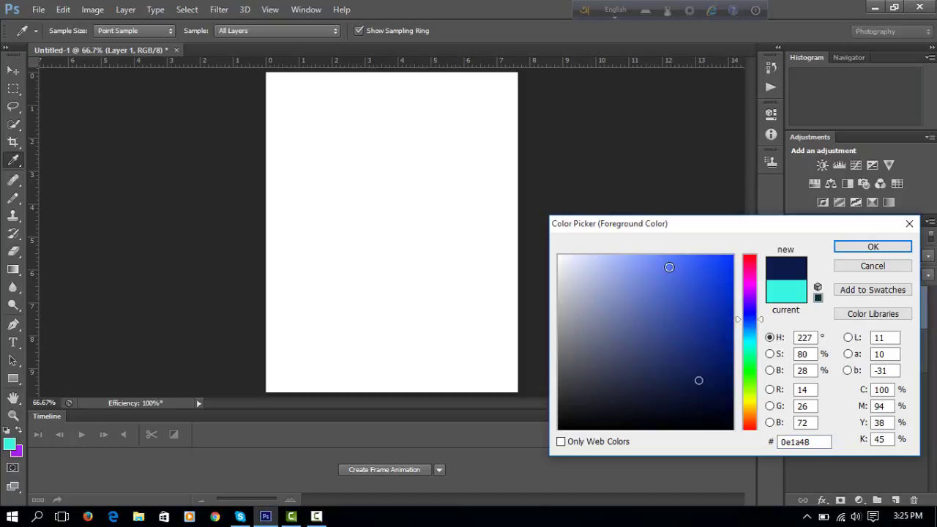
{"action": "left_click", "coordinate": [669, 267]}
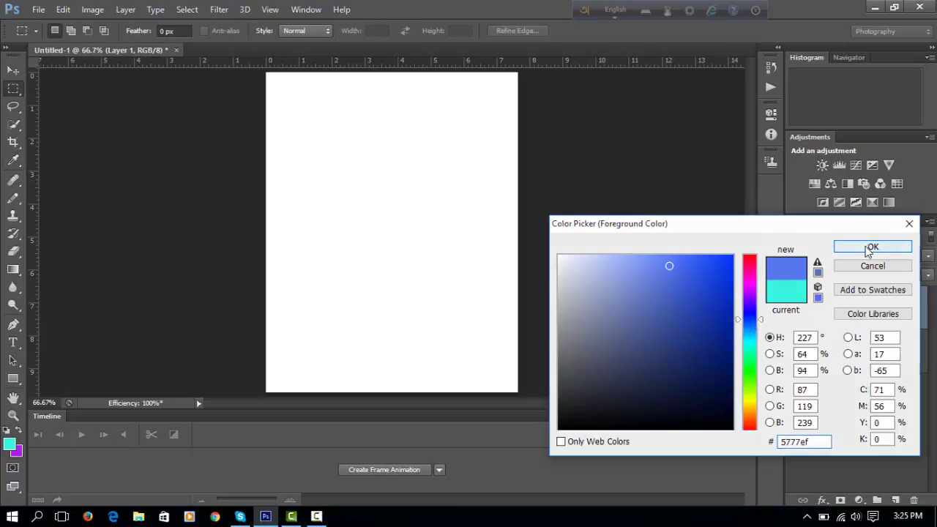
{"action": "left_click", "coordinate": [871, 248]}
Set the background color to a muted light blue with a hue of 198°
{"action": "left_click", "coordinate": [16, 452]}
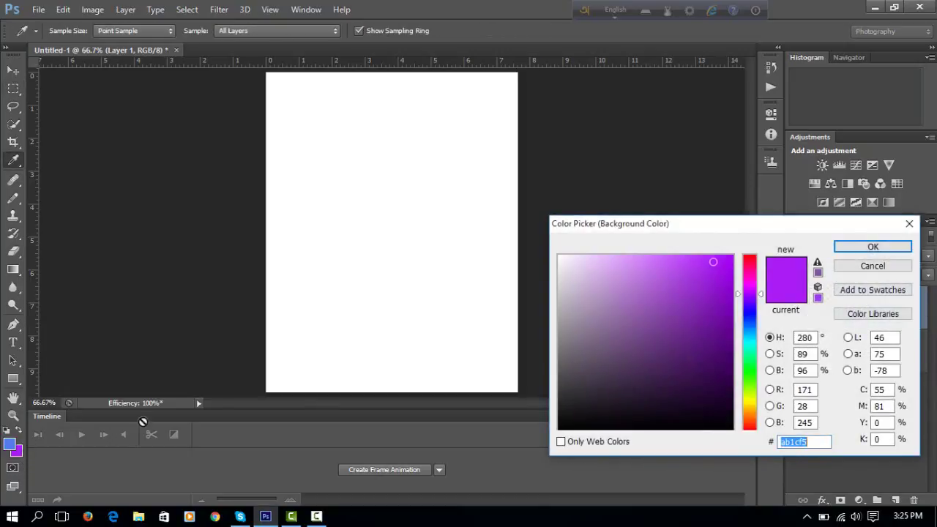
{"action": "left_click", "coordinate": [750, 335]}
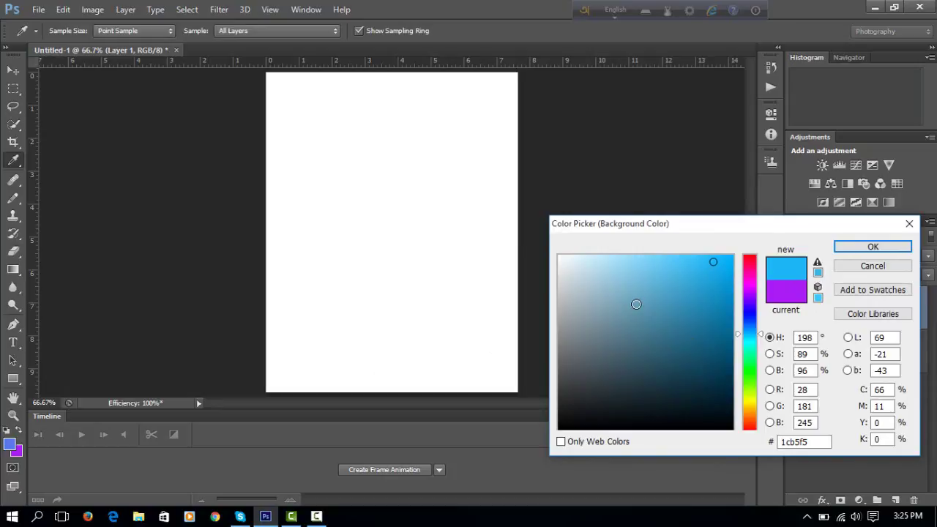
{"action": "left_click", "coordinate": [636, 304]}
{"action": "key", "text": "m"}
{"action": "left_click", "coordinate": [864, 246]}
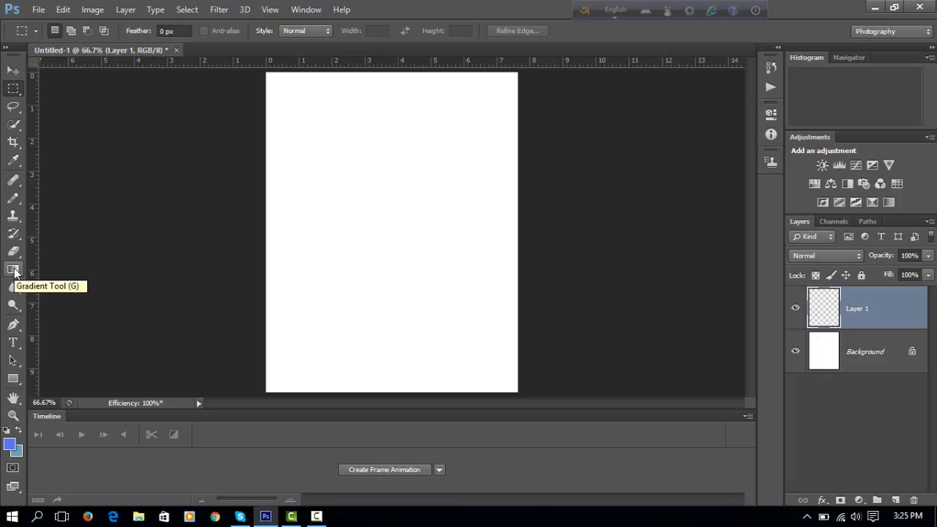
Fill the new layer with a radial Foreground to Background gradient running from near the canvas center past its right edge
{"action": "left_click", "coordinate": [14, 270]}
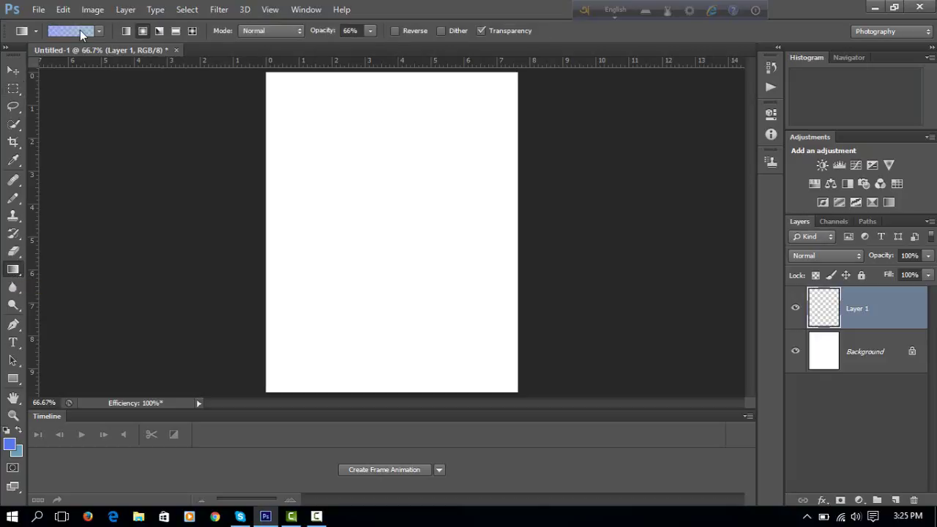
{"action": "left_click", "coordinate": [79, 30]}
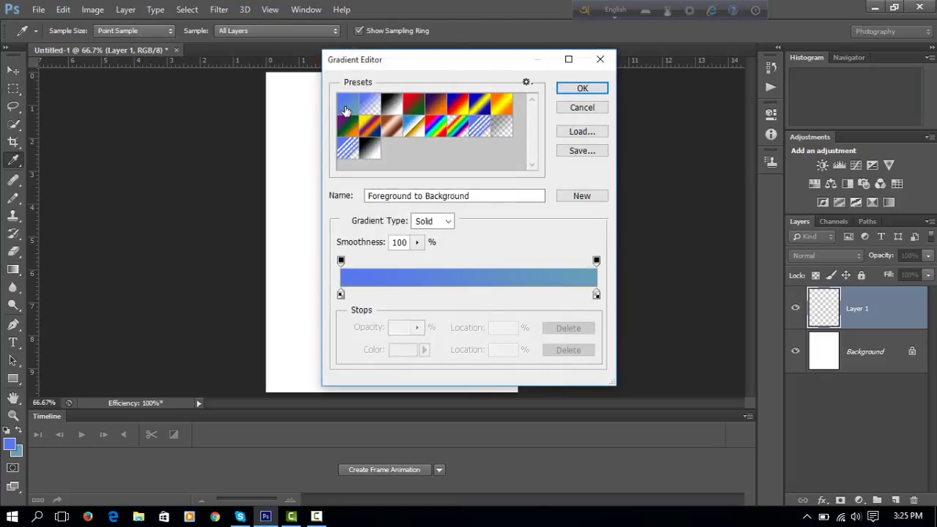
{"action": "left_click", "coordinate": [582, 88]}
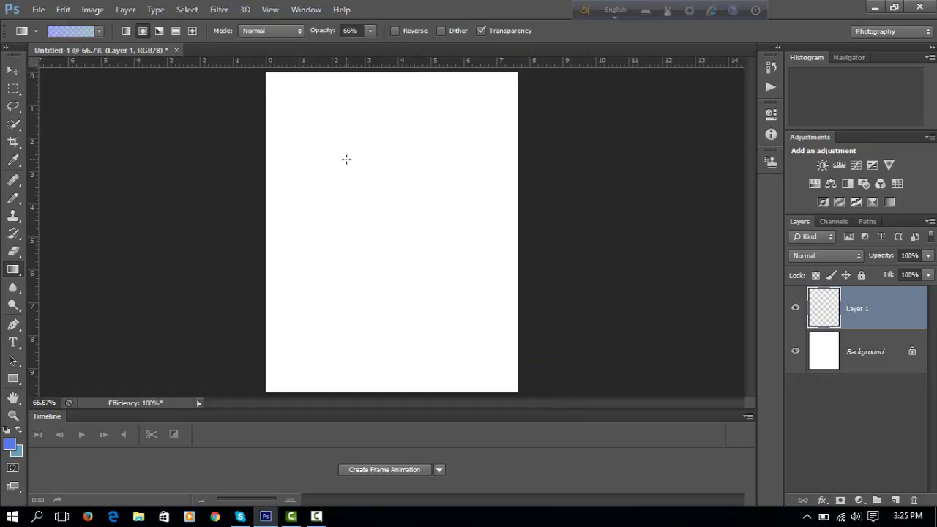
{"action": "left_click_drag", "start_coordinate": [375, 210], "coordinate": [564, 257]}
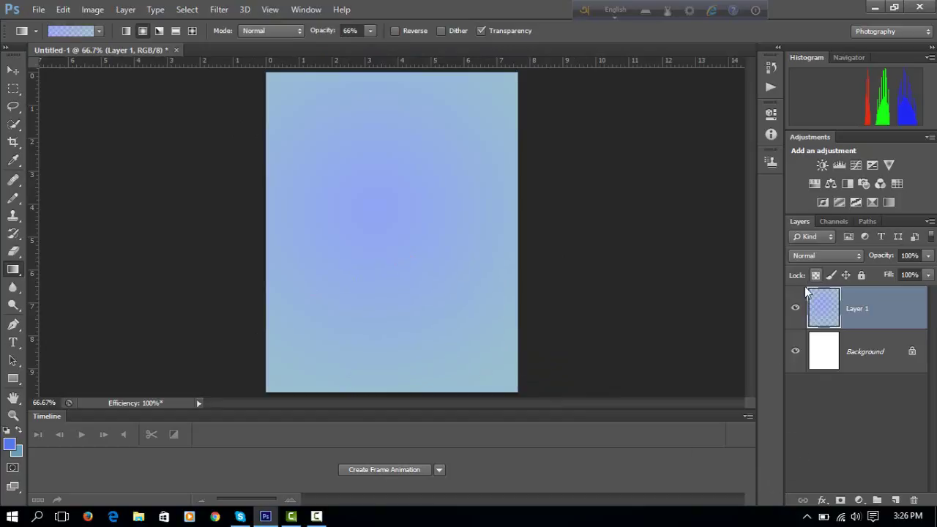
Draw a horizontal text box across the upper part of the canvas and set the font size to 60 pt
{"action": "left_click", "coordinate": [12, 347]}
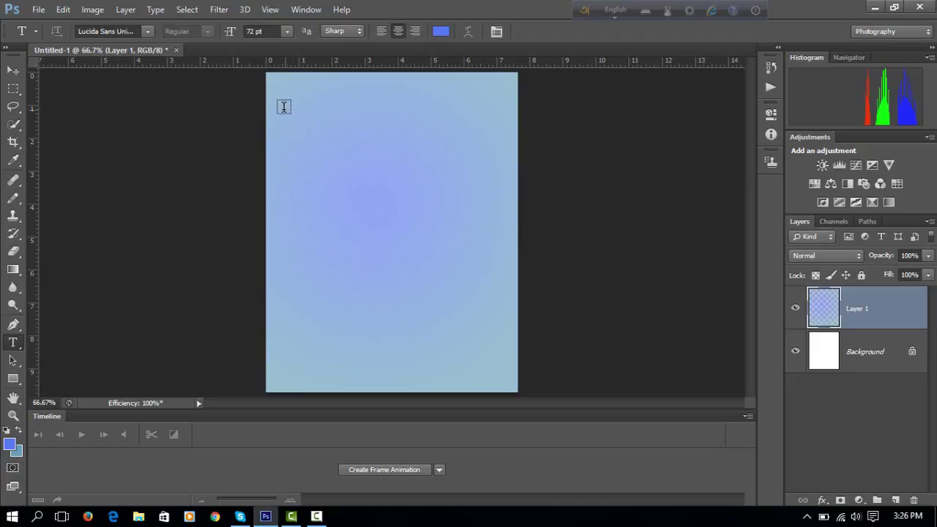
{"action": "left_click_drag", "start_coordinate": [289, 104], "coordinate": [499, 191]}
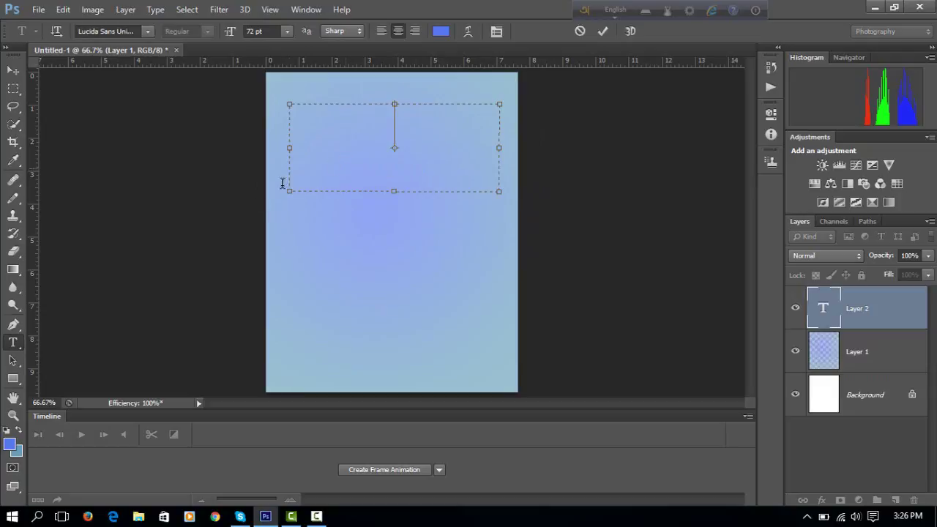
{"action": "right_click", "coordinate": [23, 344]}
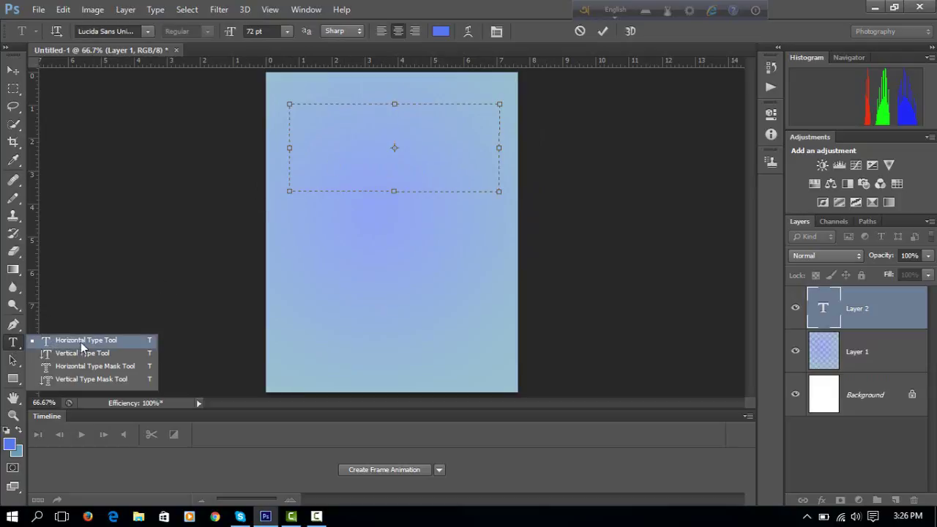
{"action": "left_click", "coordinate": [338, 126]}
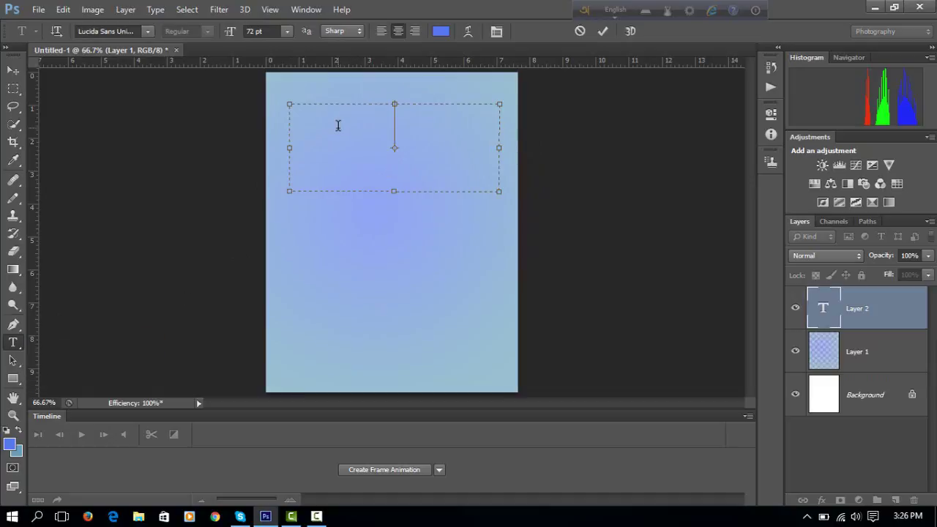
{"action": "left_click", "coordinate": [287, 31]}
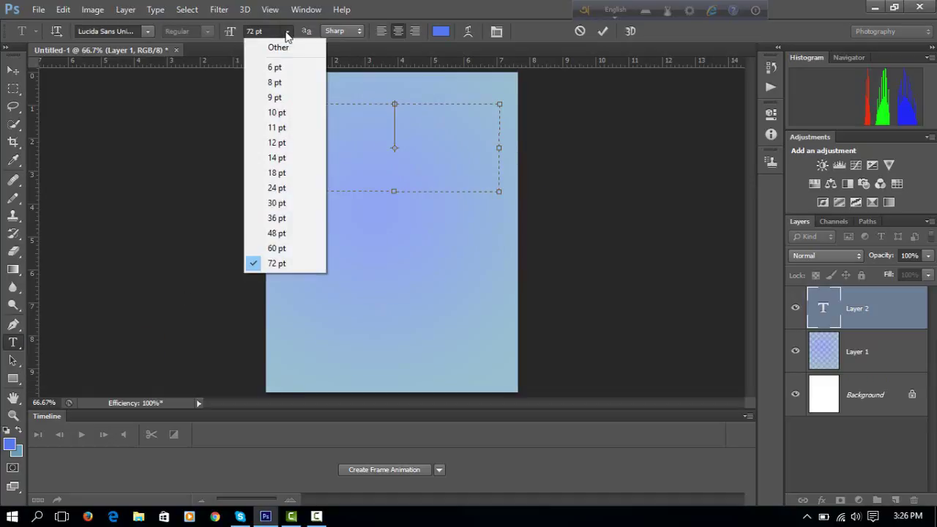
{"action": "left_click", "coordinate": [285, 251]}
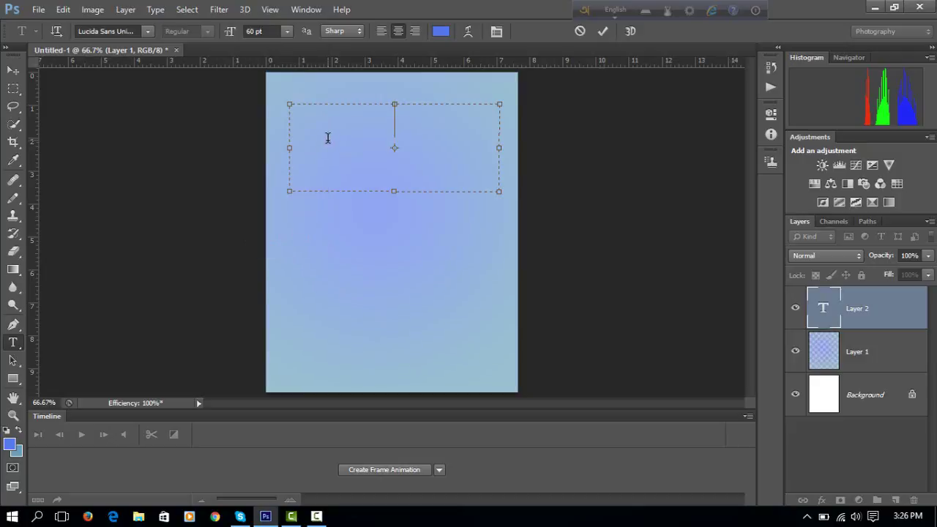
Set the text color to pinkish red f92a51
{"action": "left_click", "coordinate": [439, 32]}
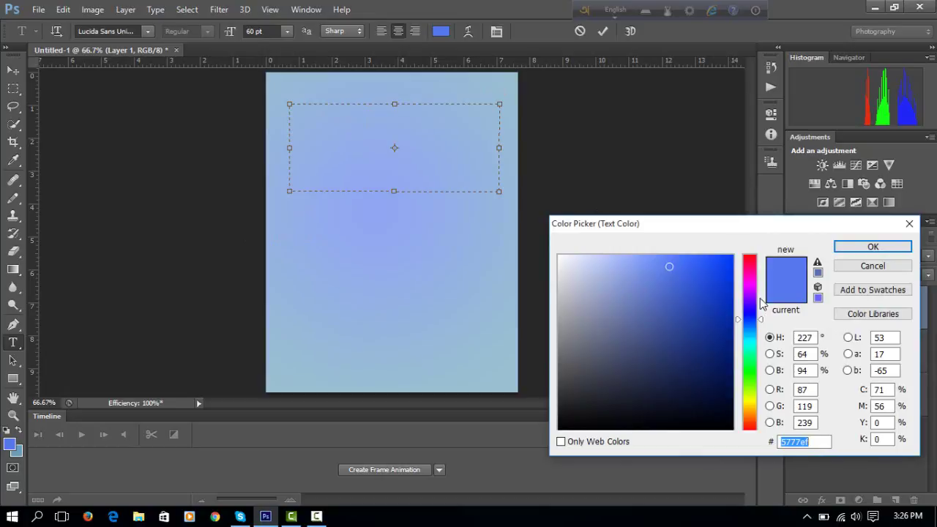
{"action": "left_click", "coordinate": [747, 262]}
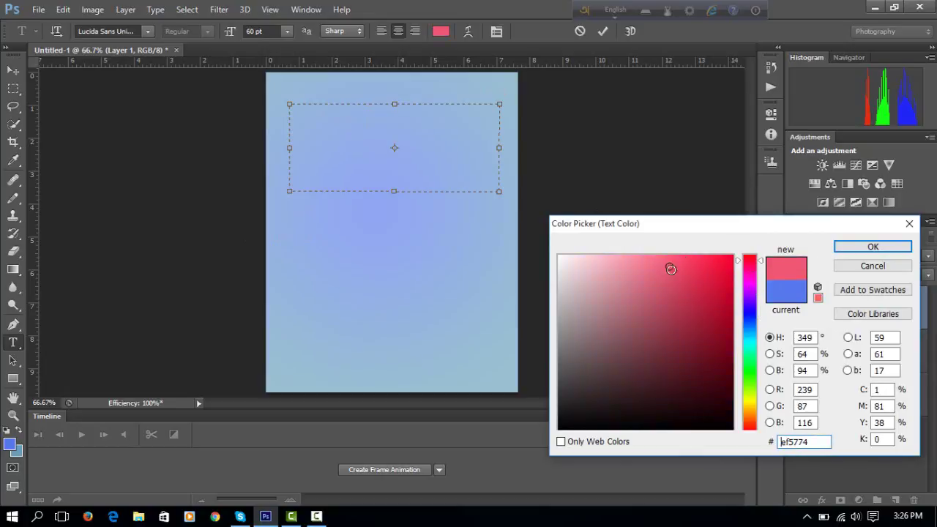
{"action": "left_click", "coordinate": [704, 259]}
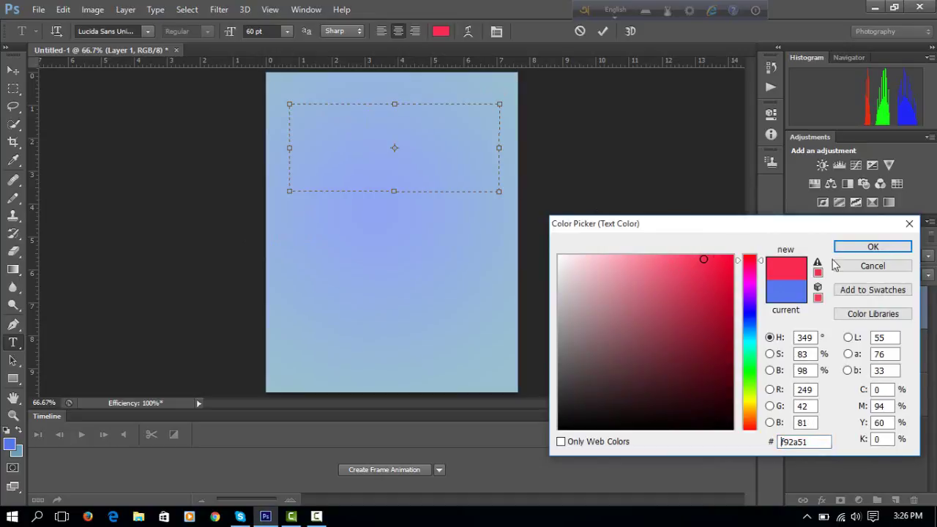
{"action": "left_click", "coordinate": [887, 248]}
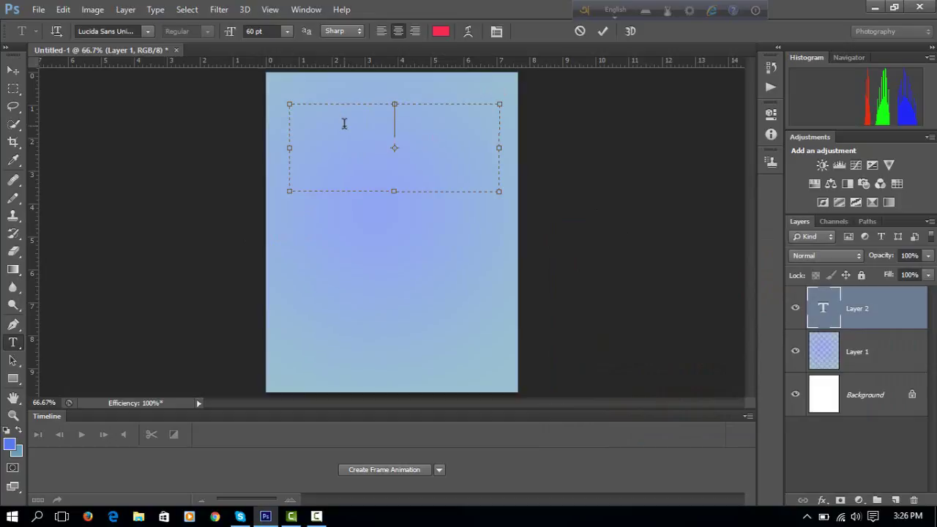
Enter the text "photoshop" in the text box
{"action": "type", "text": "photo"}
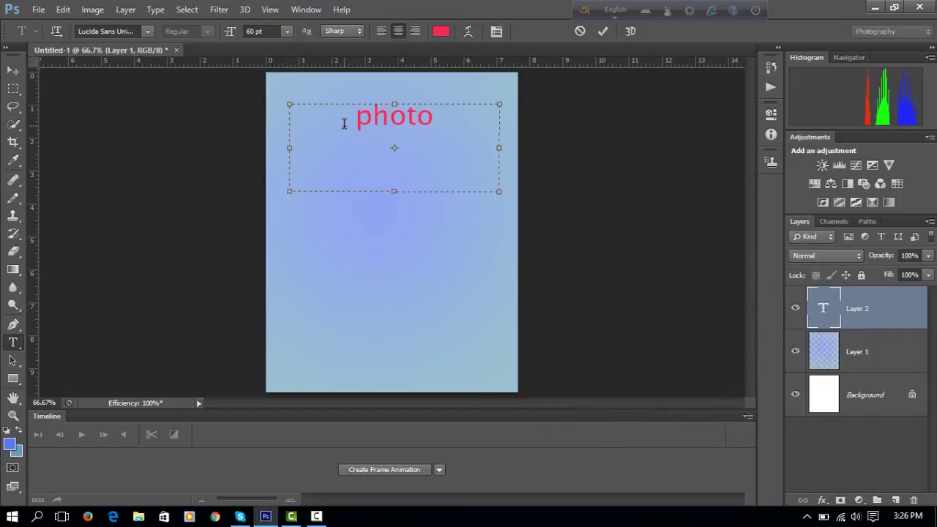
{"action": "type", "text": "sh"}
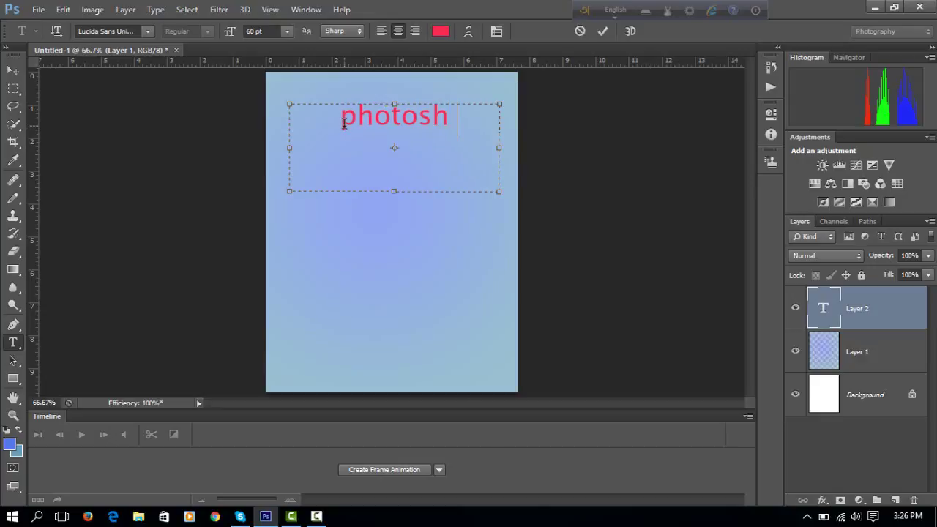
{"action": "type", "text": "op"}
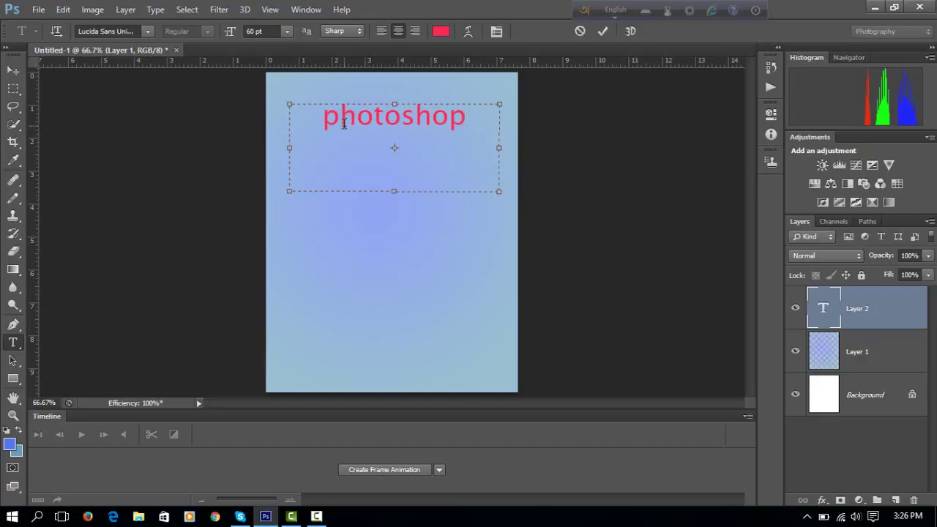
Continue the text in the upper text box so it reads "photoshop bangla tutrial"
{"action": "type", "text": " ba"}
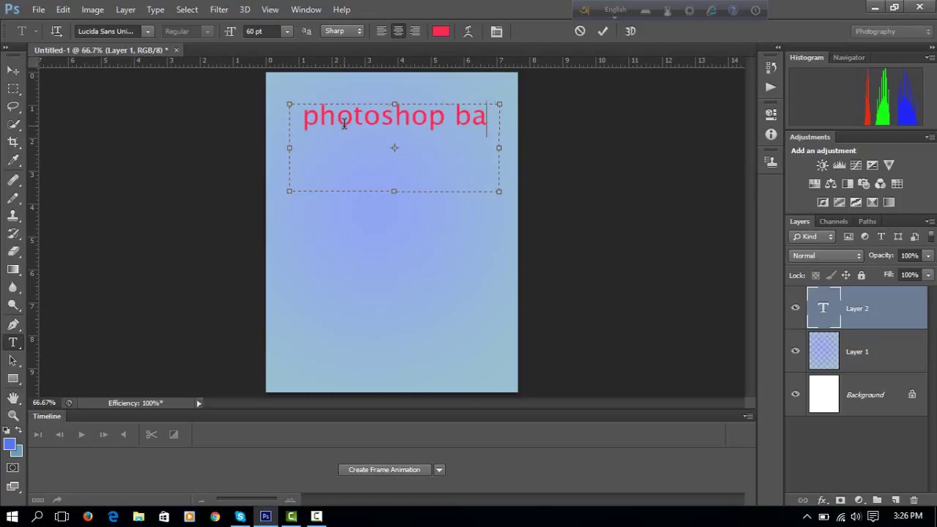
{"action": "type", "text": "ngla"}
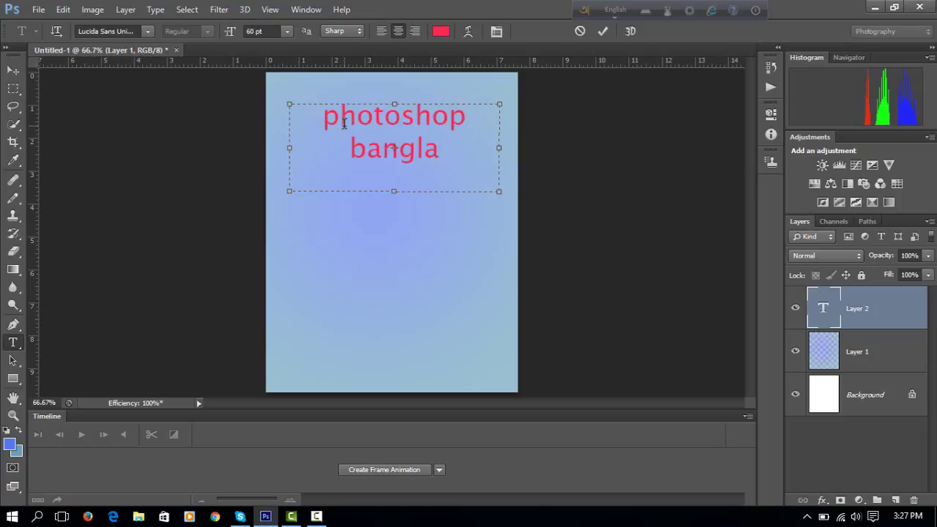
{"action": "type", "text": " tut"}
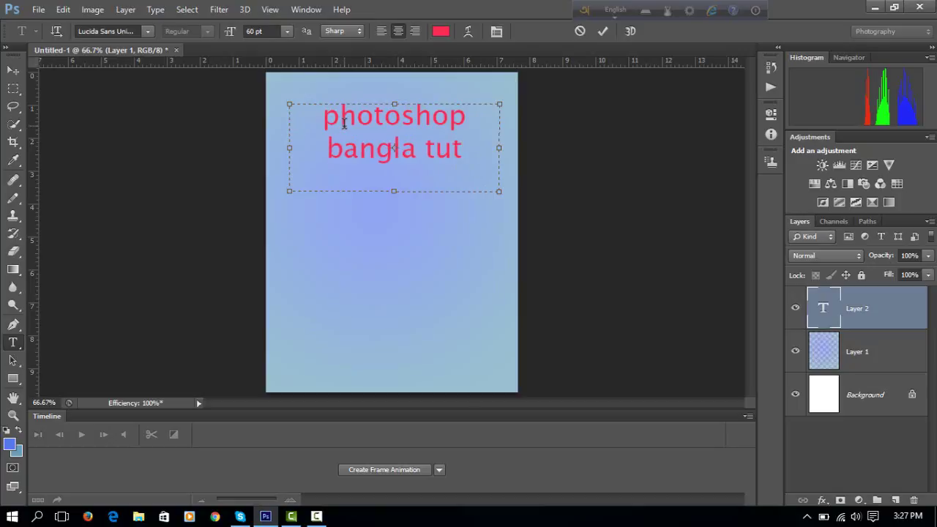
{"action": "type", "text": "rial"}
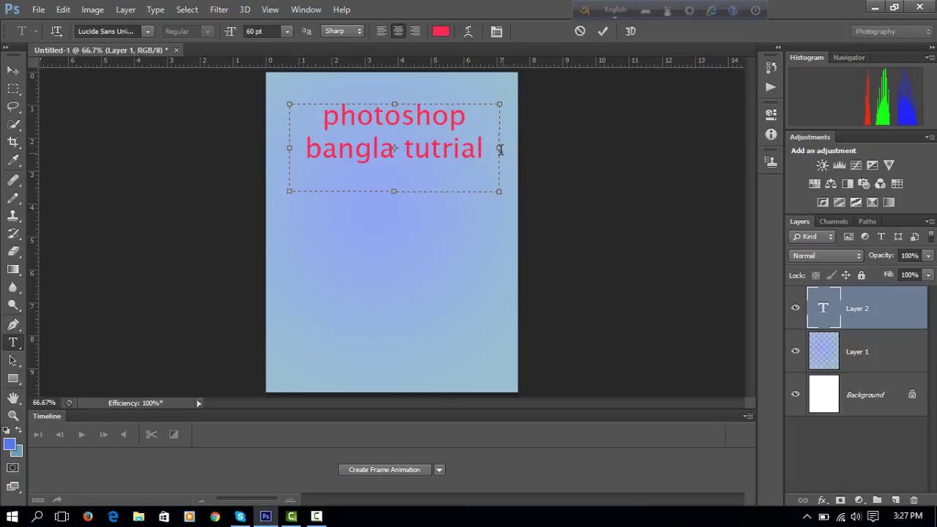
Shorten the text box from its lower edge to just below the second line and commit the text
{"action": "left_click_drag", "start_coordinate": [486, 149], "coordinate": [277, 103]}
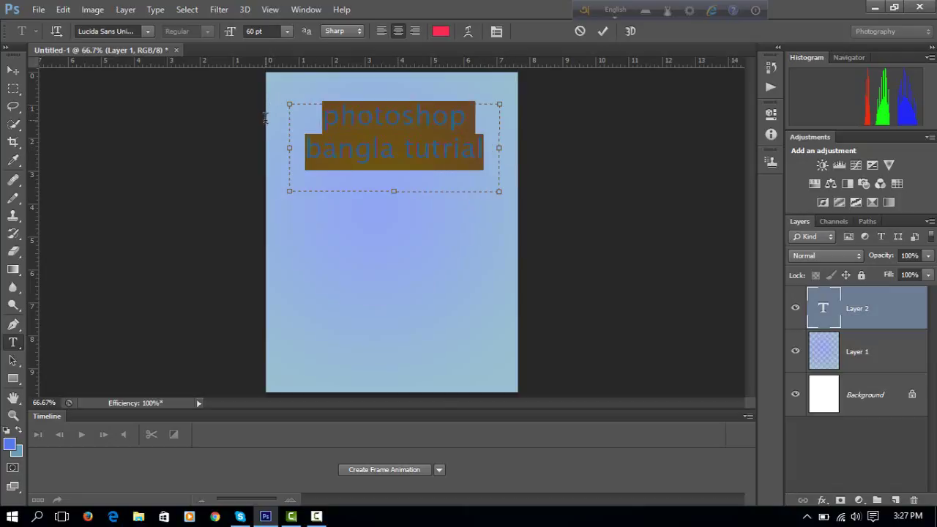
{"action": "left_click", "coordinate": [391, 174]}
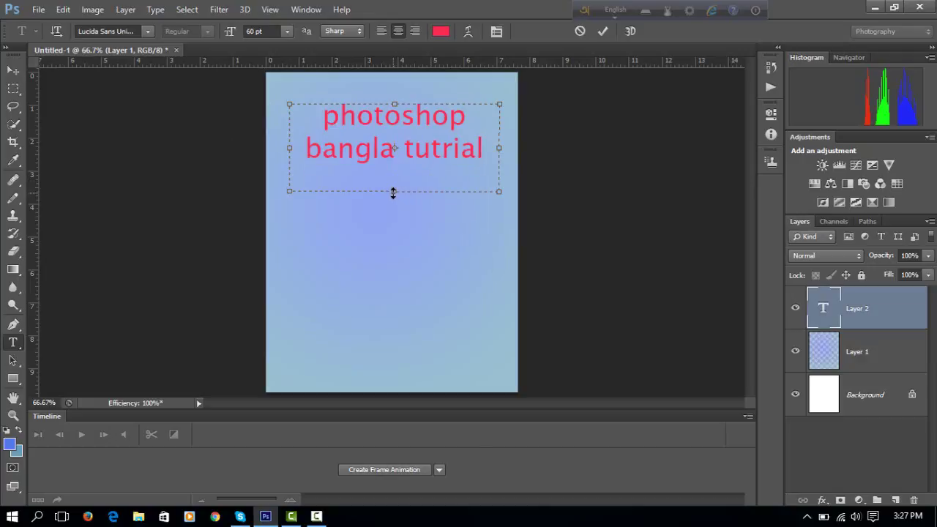
{"action": "left_click_drag", "start_coordinate": [393, 192], "coordinate": [389, 165]}
{"action": "left_click", "coordinate": [496, 239]}
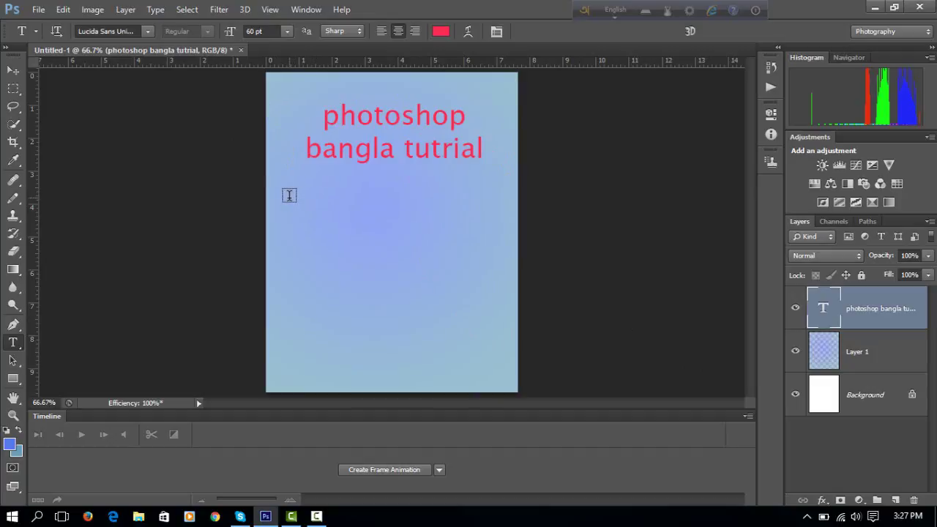
Draw a second text box below the red heading and enter the text "photoshop blue" in it
{"action": "left_click_drag", "start_coordinate": [289, 193], "coordinate": [496, 263]}
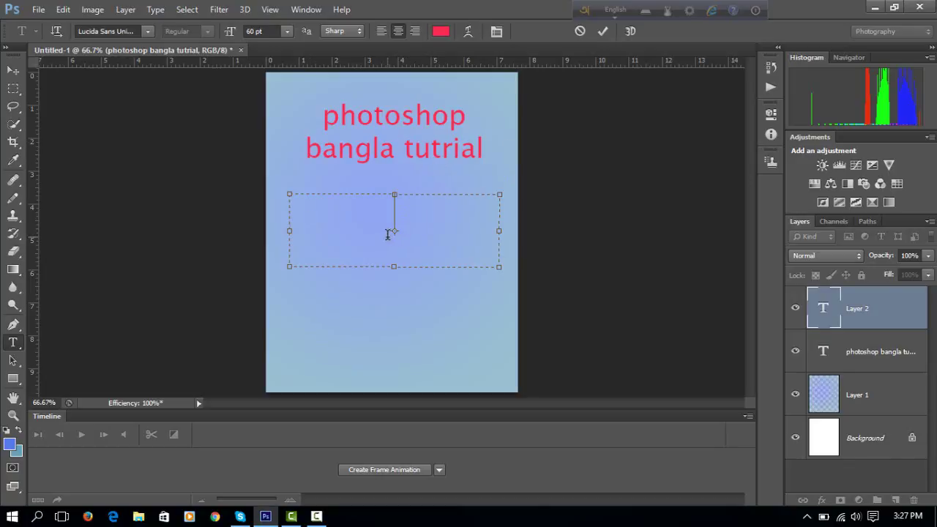
{"action": "type", "text": "pho"}
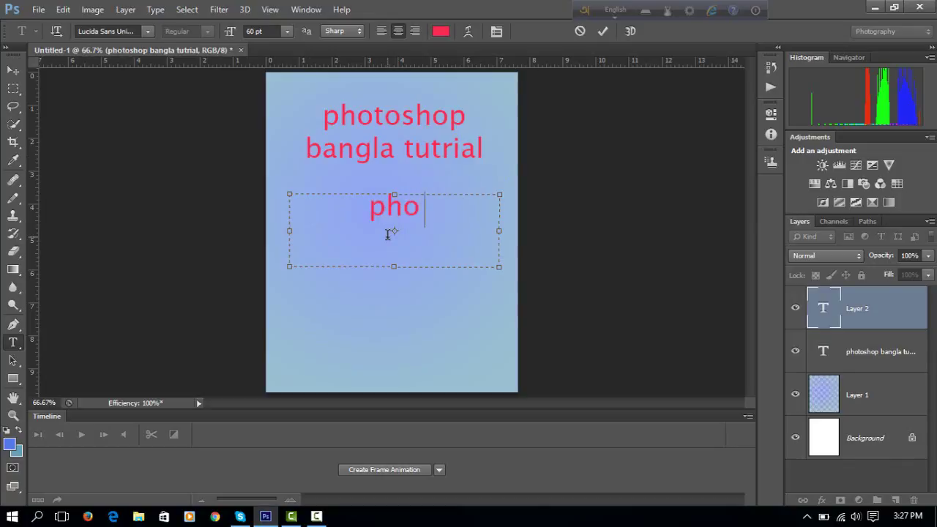
{"action": "type", "text": "toshop"}
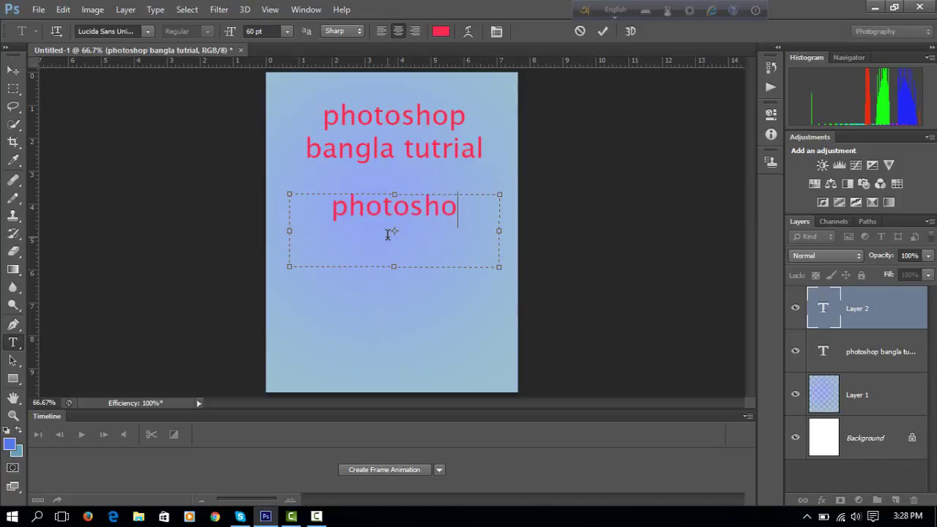
{"action": "type", "text": " bl"}
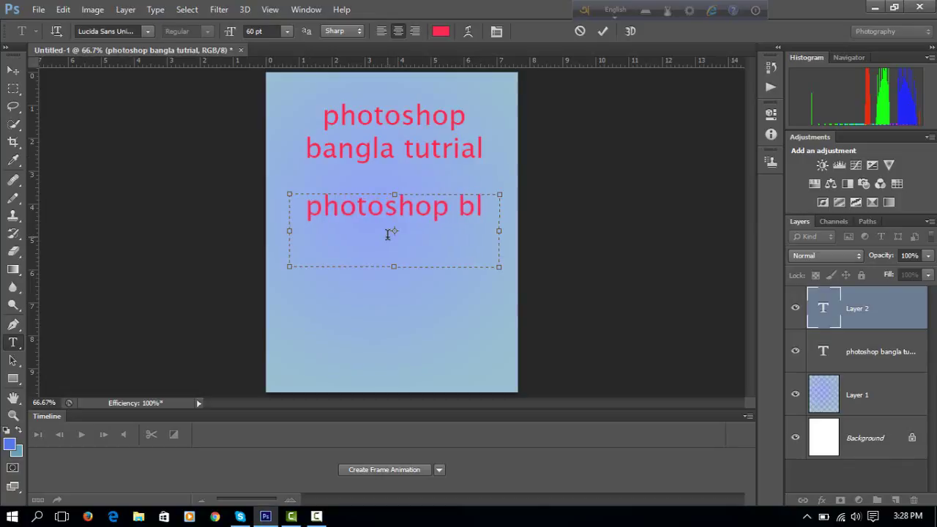
{"action": "type", "text": "u"}
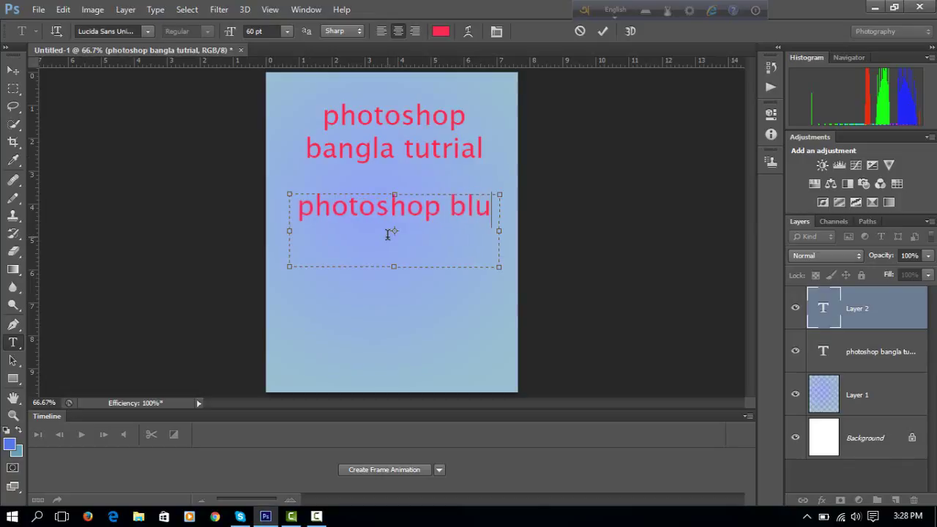
{"action": "type", "text": "e"}
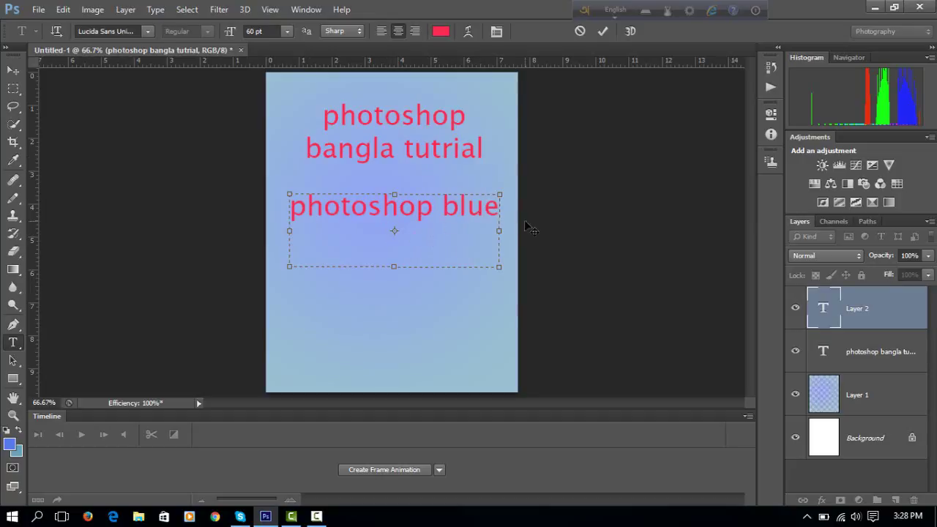
Recolor the whole "photoshop blue" text to bright green 2ff92a and commit it
{"action": "left_click_drag", "start_coordinate": [495, 212], "coordinate": [267, 202]}
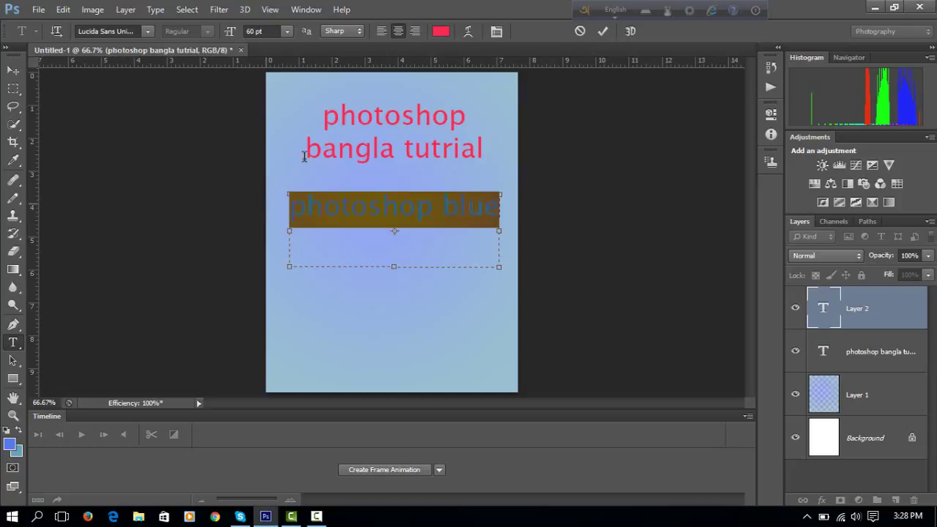
{"action": "left_click", "coordinate": [440, 32]}
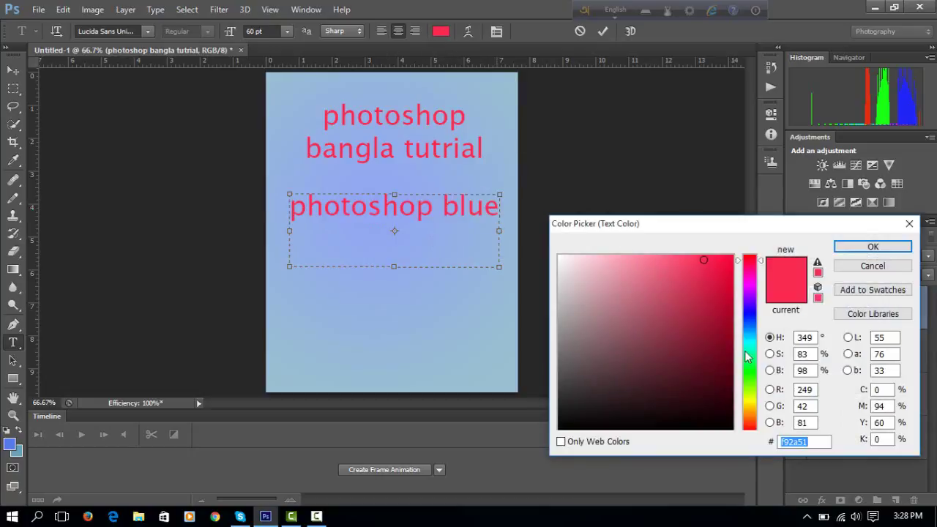
{"action": "left_click", "coordinate": [750, 371]}
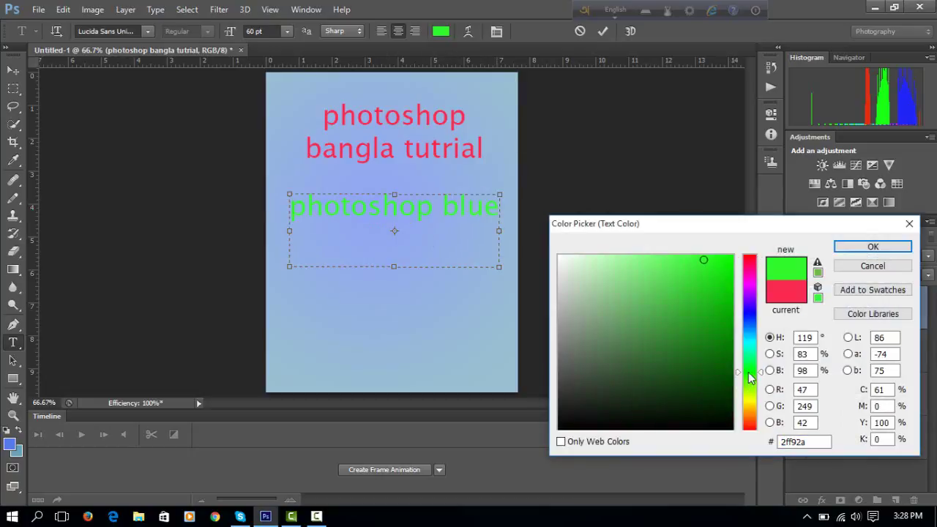
{"action": "left_click", "coordinate": [845, 247]}
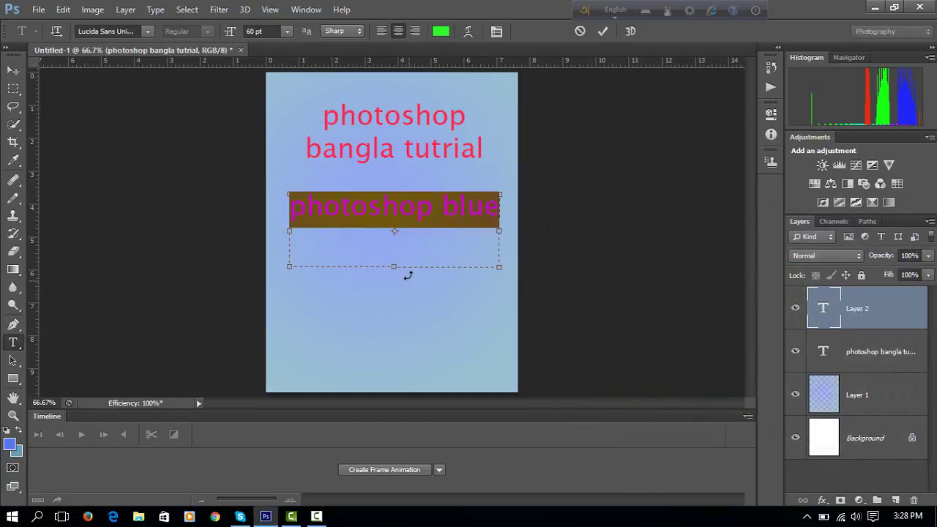
{"action": "left_click", "coordinate": [483, 306]}
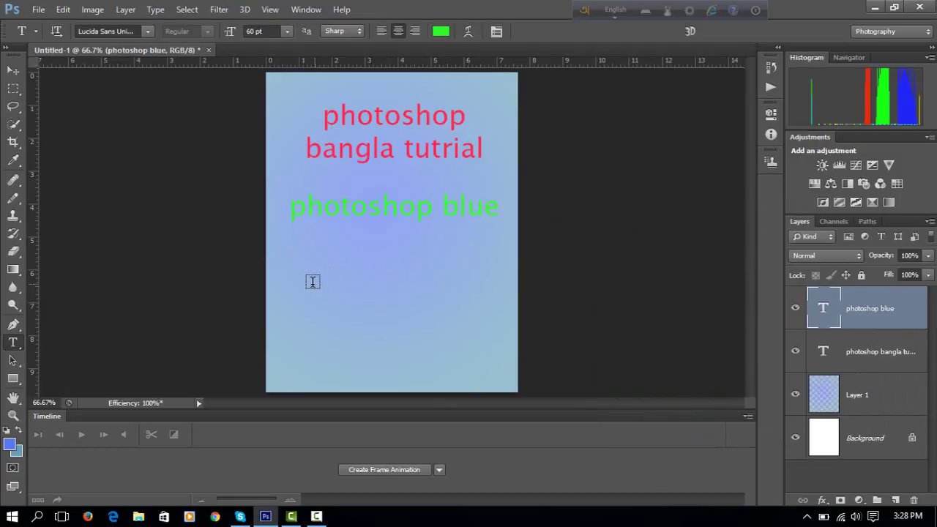
Draw a text box across the lower part of the canvas and commit it without entering any text
{"action": "left_click_drag", "start_coordinate": [290, 266], "coordinate": [497, 357]}
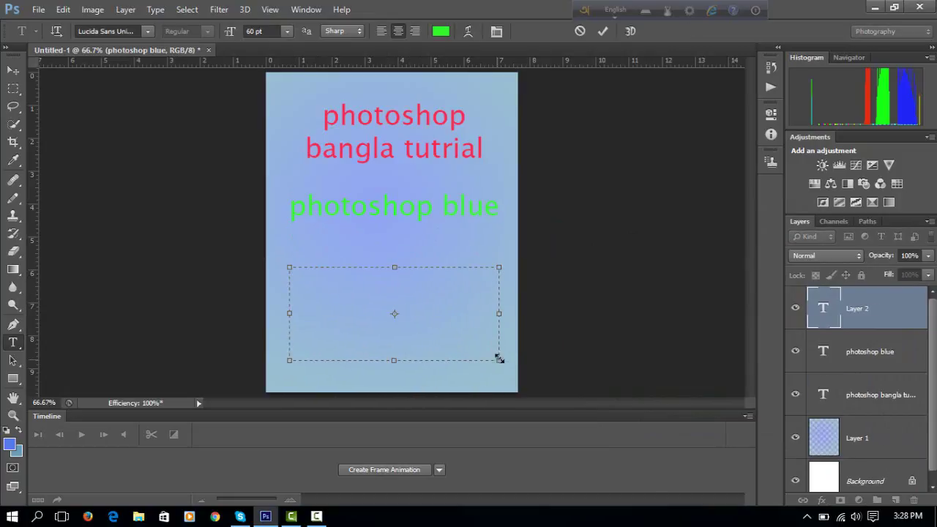
{"action": "left_click", "coordinate": [38, 10]}
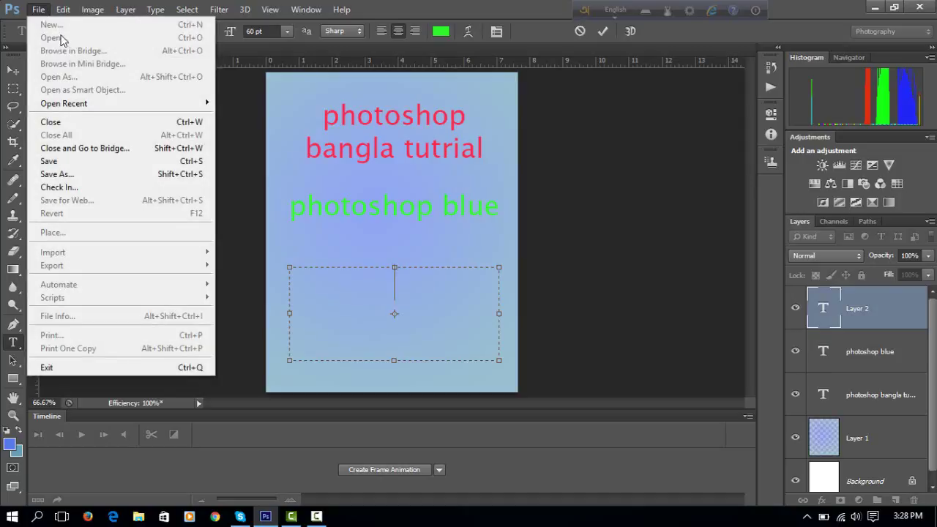
{"action": "left_click", "coordinate": [581, 304]}
{"action": "key", "text": "ctrl+Return"}
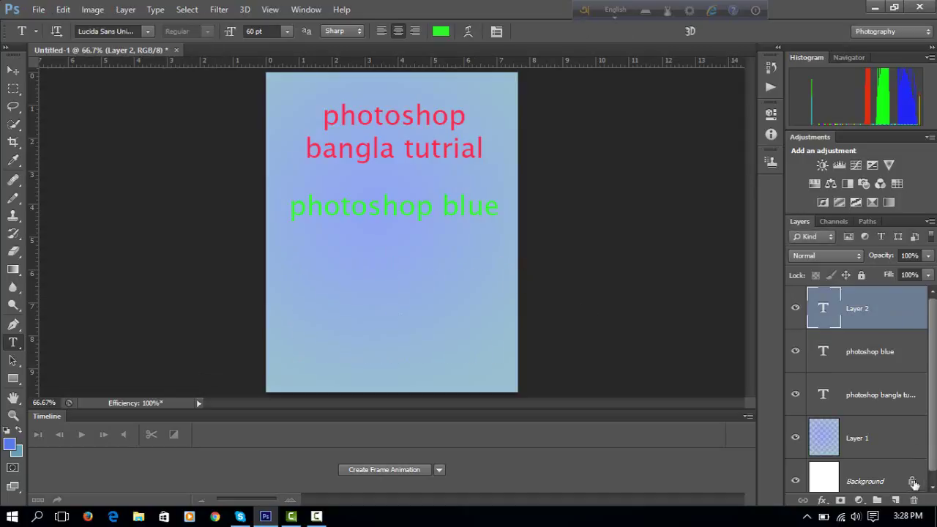
Add a new layer, draw a slightly narrower text box below the green text, and commit it empty
{"action": "left_click", "coordinate": [895, 500]}
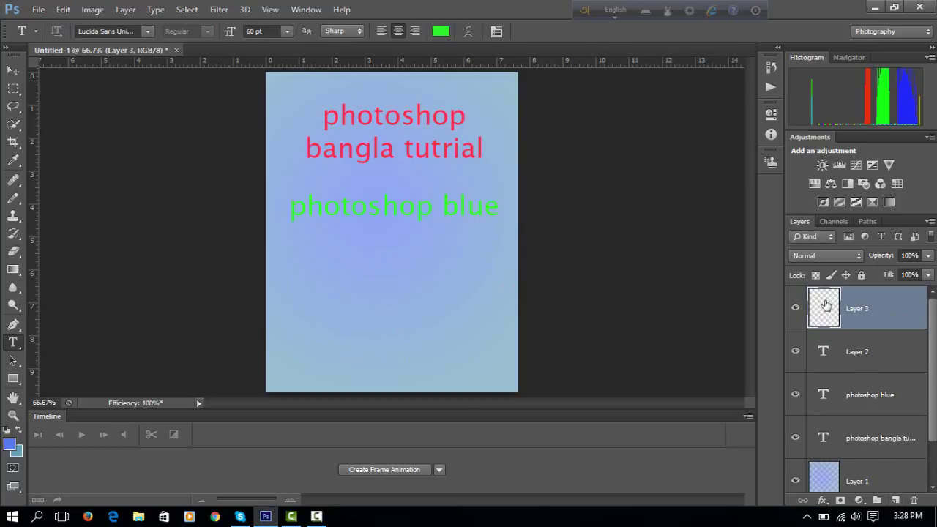
{"action": "left_click_drag", "start_coordinate": [306, 260], "coordinate": [483, 360]}
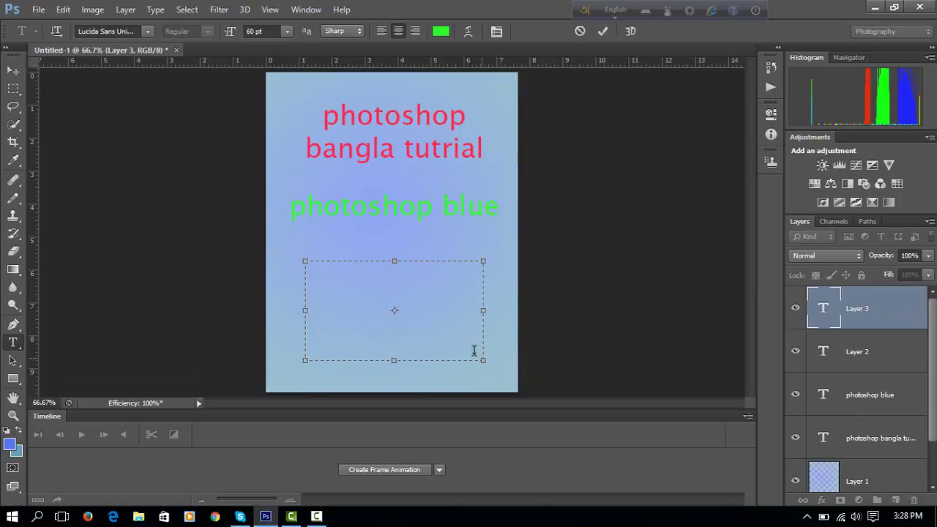
{"action": "left_click", "coordinate": [34, 10]}
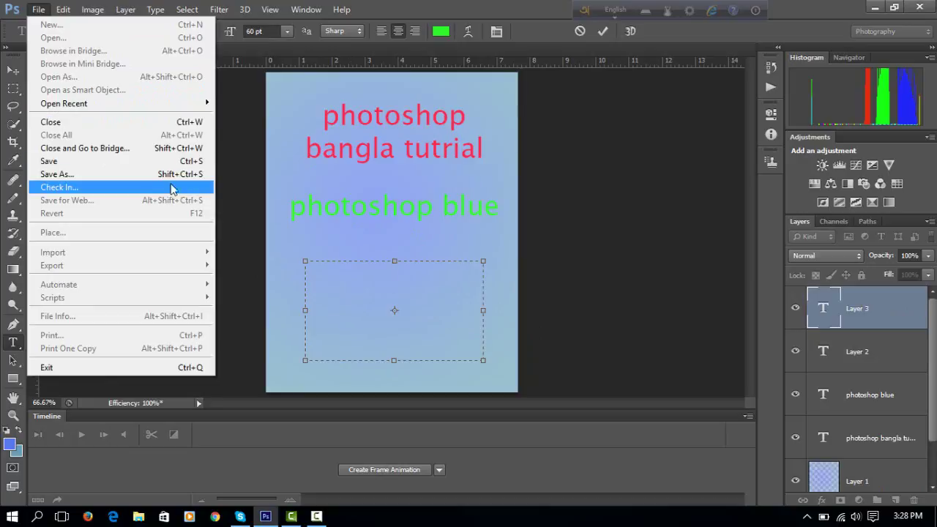
{"action": "left_click", "coordinate": [235, 195]}
{"action": "left_click", "coordinate": [66, 10]}
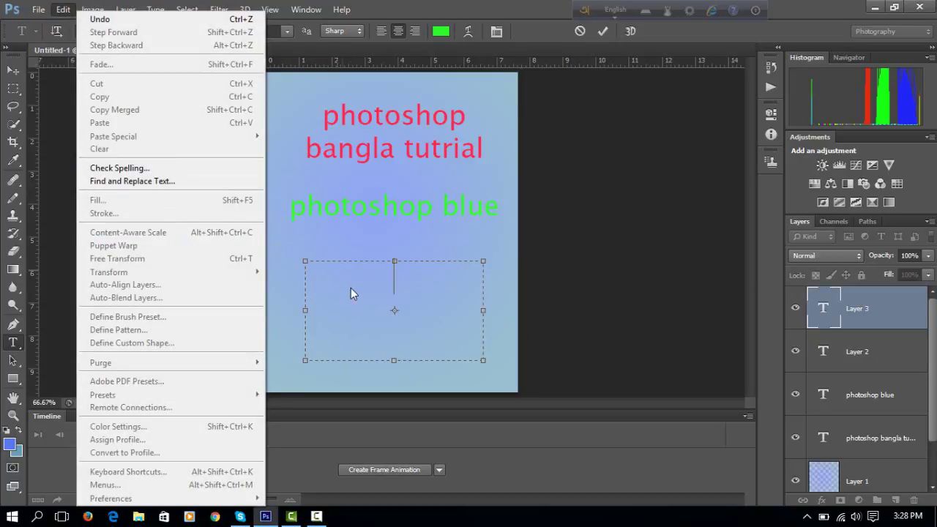
{"action": "left_click", "coordinate": [624, 371]}
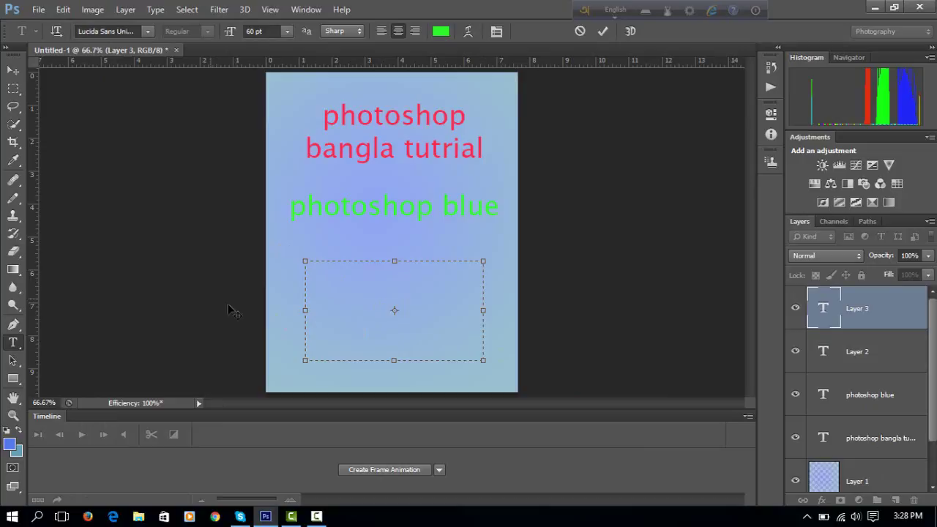
{"action": "key", "text": "ctrl+Return"}
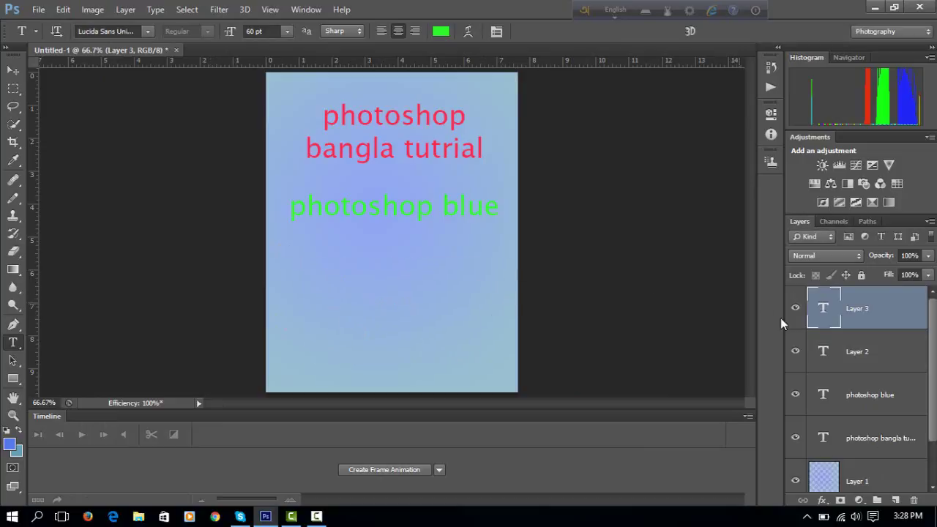
Add another new layer and draw a wide rectangular marquee selection below the green text
{"action": "left_click", "coordinate": [895, 501]}
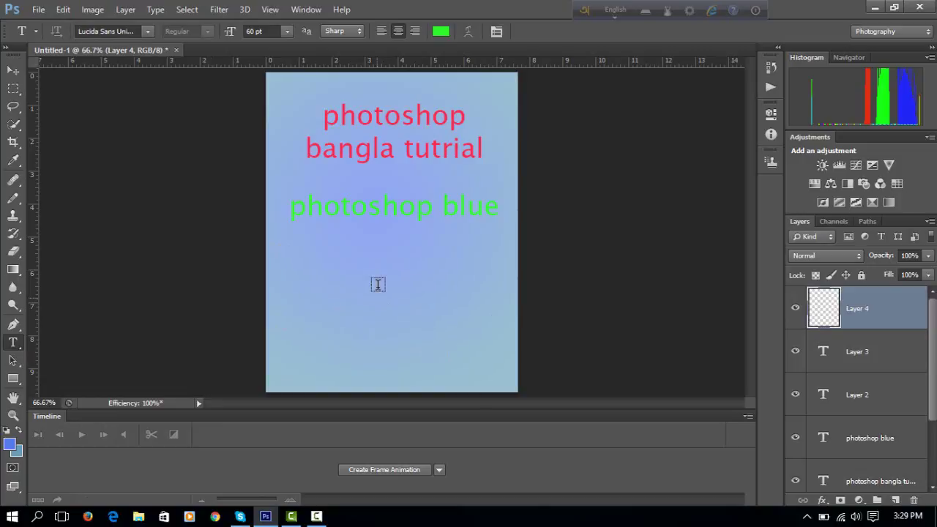
{"action": "left_click", "coordinate": [14, 89]}
{"action": "right_click", "coordinate": [15, 89]}
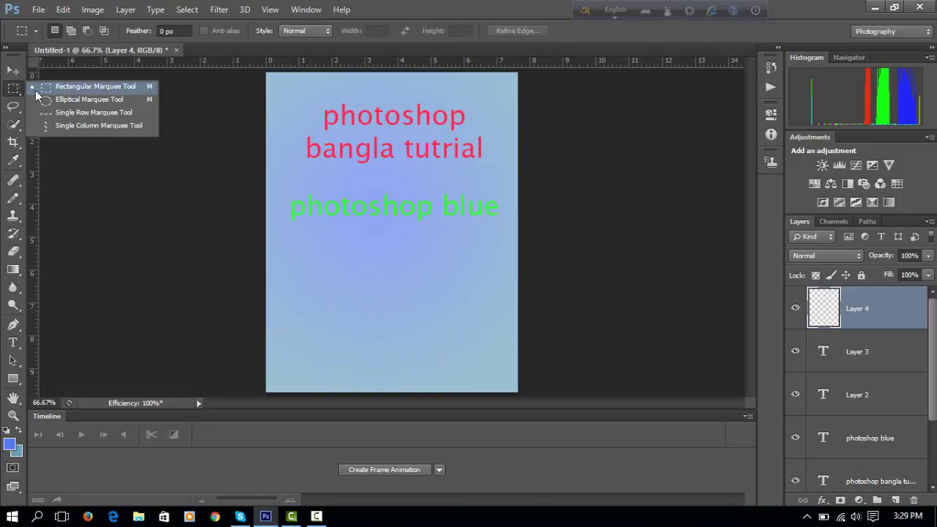
{"action": "left_click", "coordinate": [41, 87]}
{"action": "left_click_drag", "start_coordinate": [292, 239], "coordinate": [490, 349]}
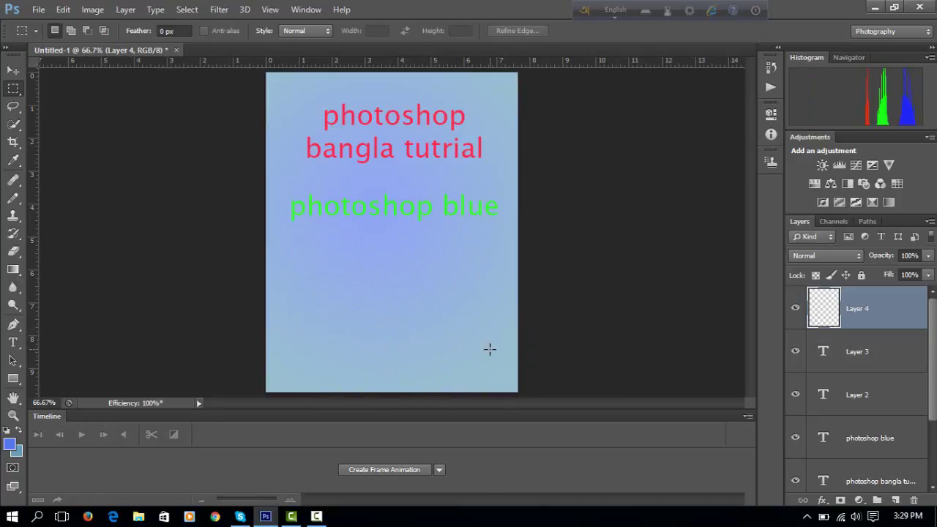
Fill the rectangular selection below the green text with the salmon color ef8b7b at 100% opacity
{"action": "left_click", "coordinate": [63, 9]}
{"action": "left_click", "coordinate": [111, 201]}
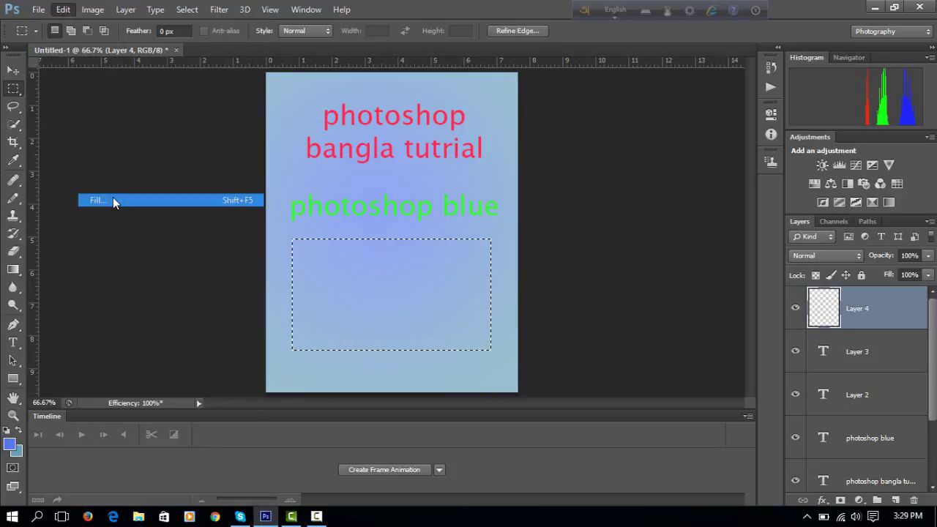
{"action": "left_click", "coordinate": [480, 157]}
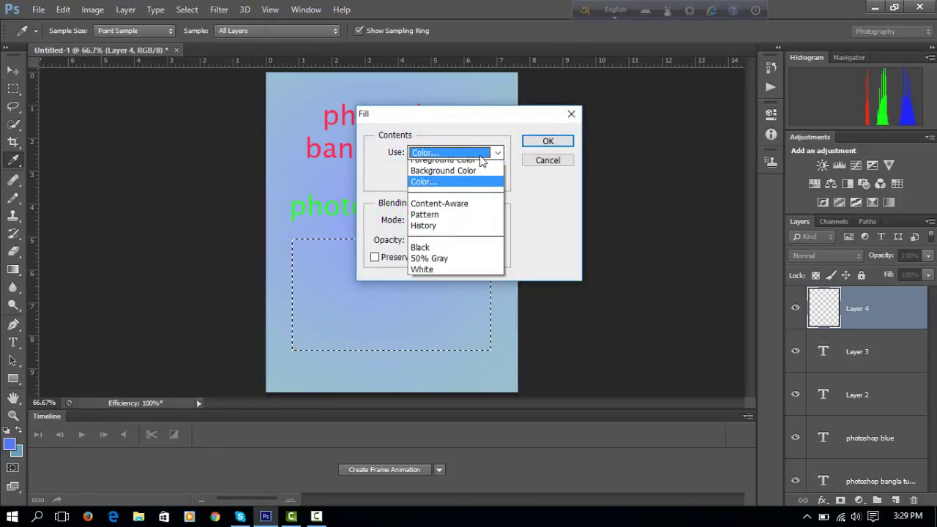
{"action": "left_click", "coordinate": [466, 184]}
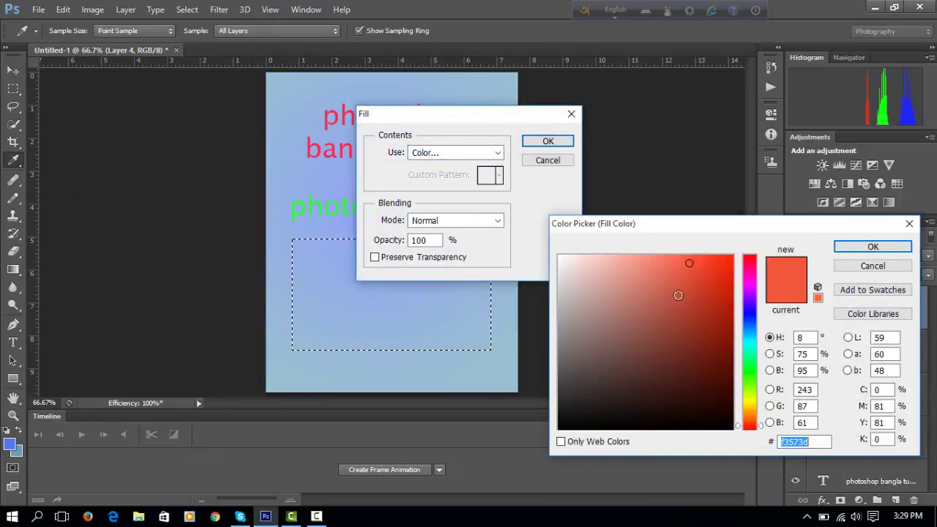
{"action": "left_click", "coordinate": [651, 270]}
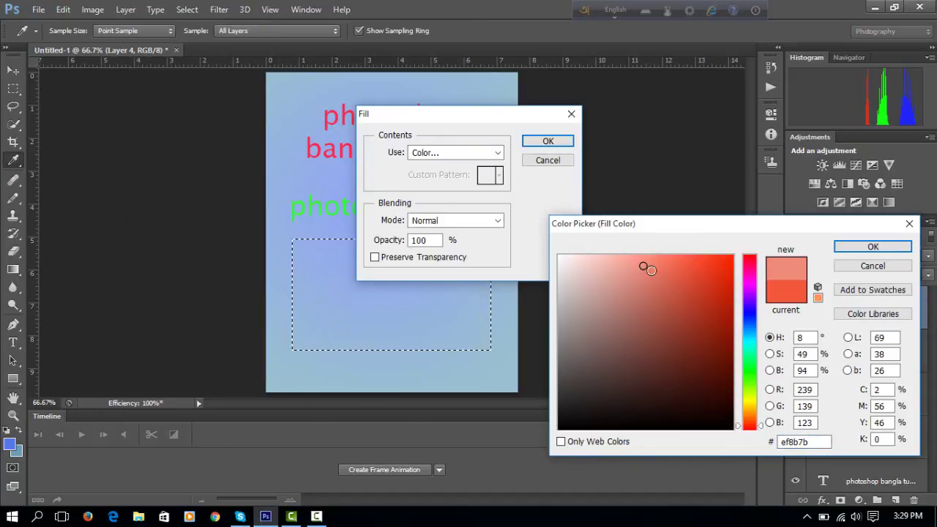
{"action": "left_click", "coordinate": [854, 247]}
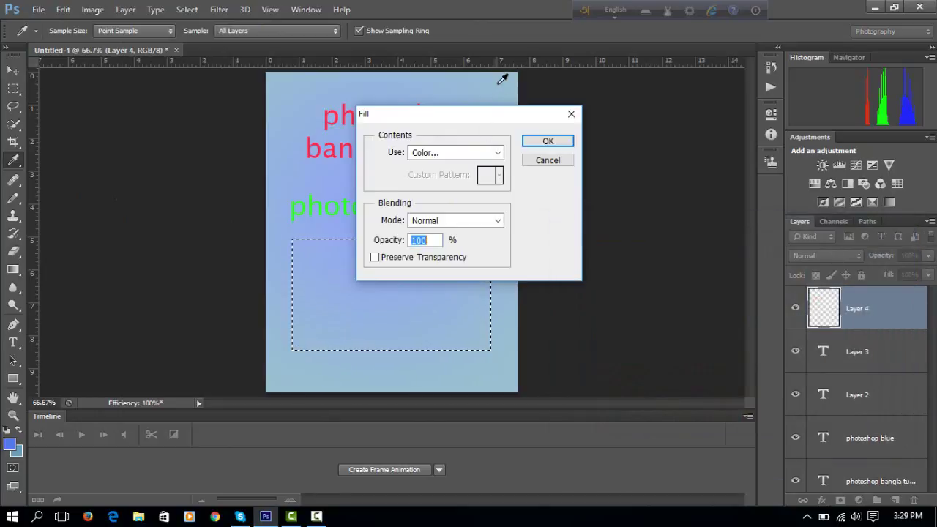
{"action": "left_click", "coordinate": [548, 140]}
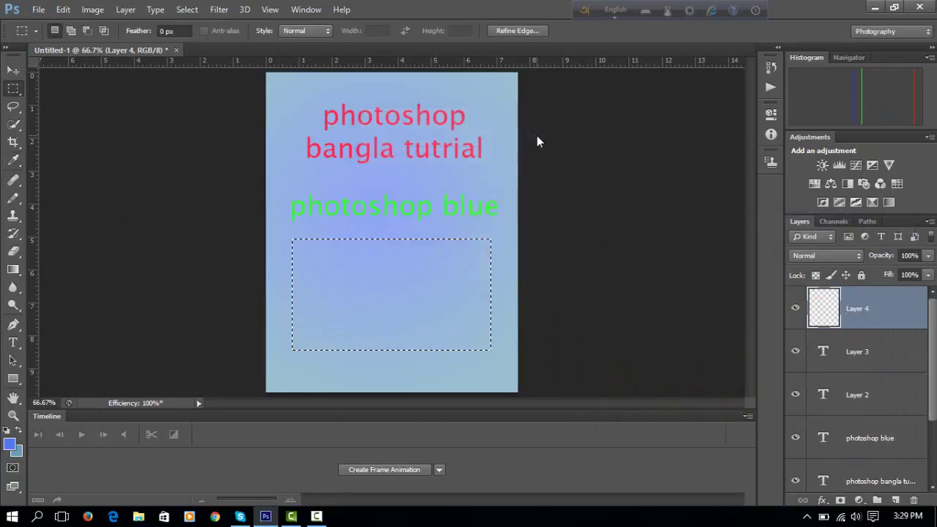
Convert the selection around the salmon rectangle into a border selection 5 pixels wide
{"action": "left_click", "coordinate": [182, 11]}
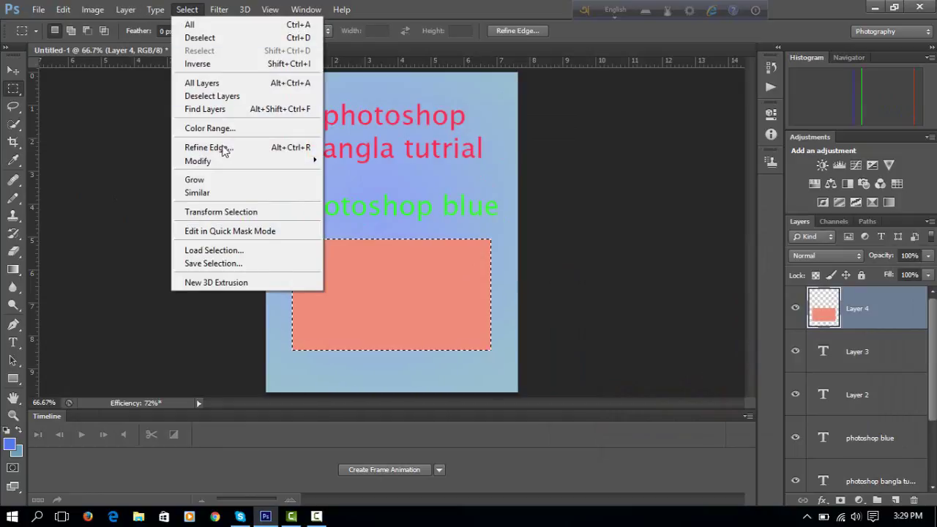
{"action": "mouse_move", "coordinate": [227, 162]}
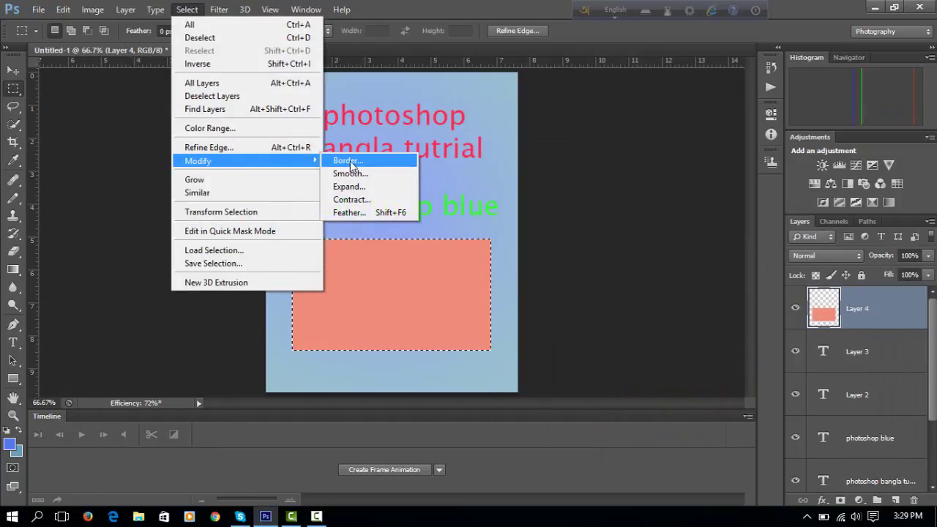
{"action": "left_click", "coordinate": [346, 161]}
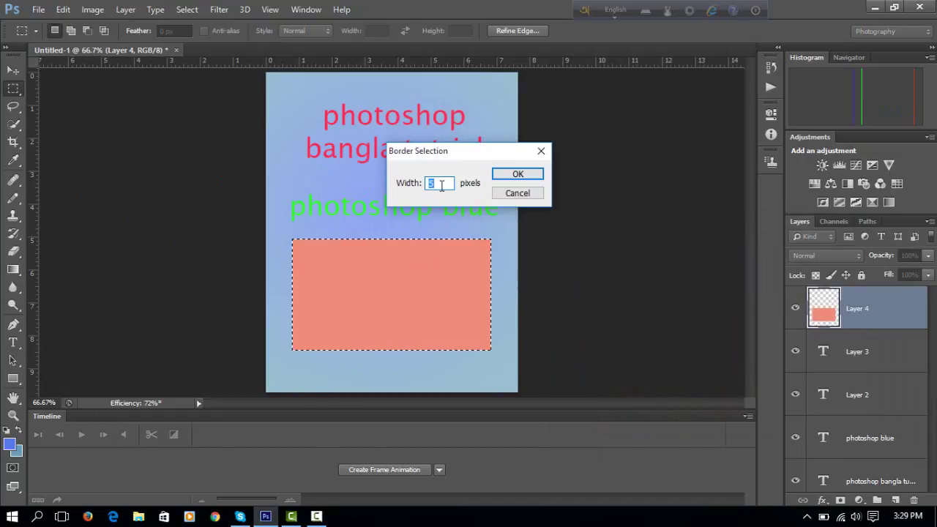
{"action": "left_click", "coordinate": [516, 174]}
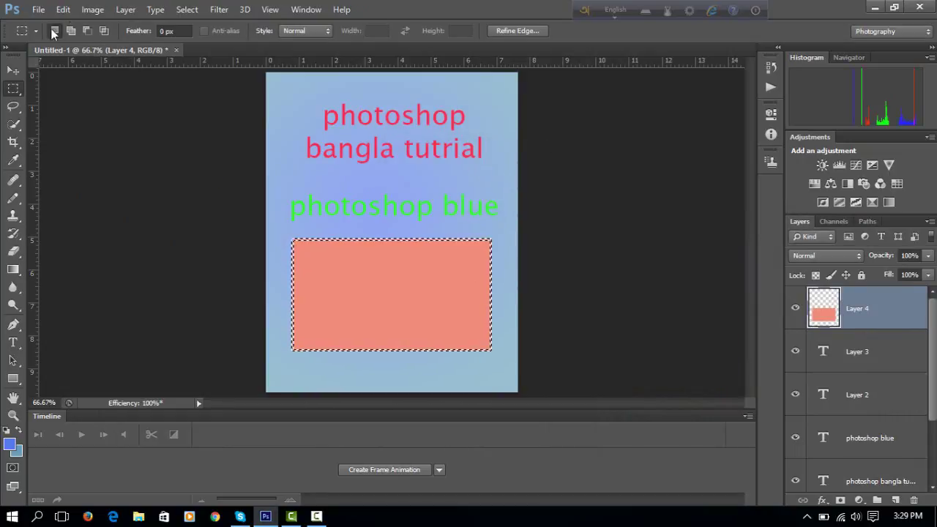
Fill the border selection around the rectangle with a bright yellow color, and deselect it
{"action": "left_click", "coordinate": [63, 9]}
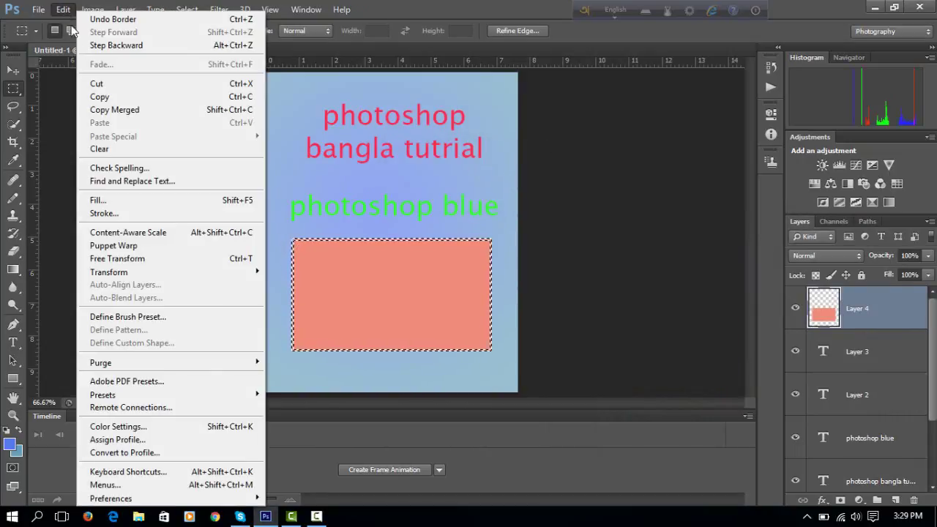
{"action": "left_click", "coordinate": [98, 200]}
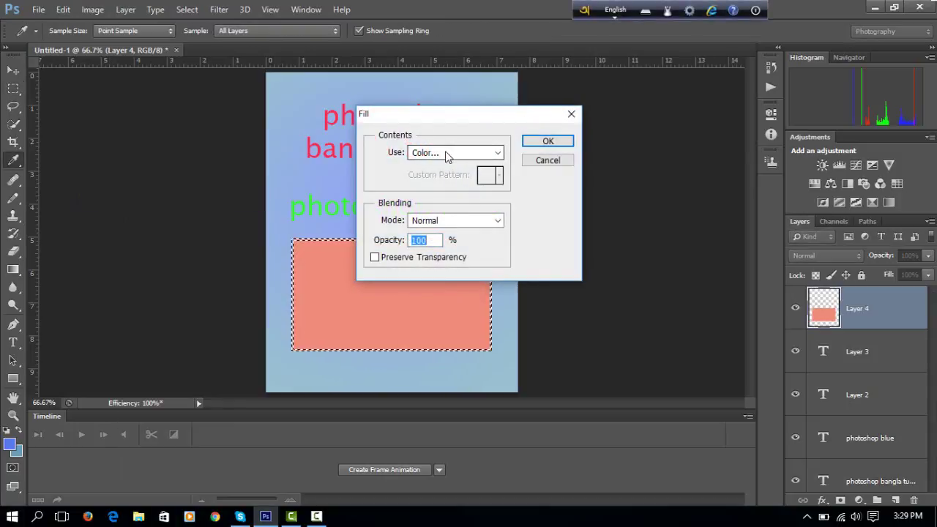
{"action": "left_click", "coordinate": [448, 155]}
{"action": "left_click", "coordinate": [455, 192]}
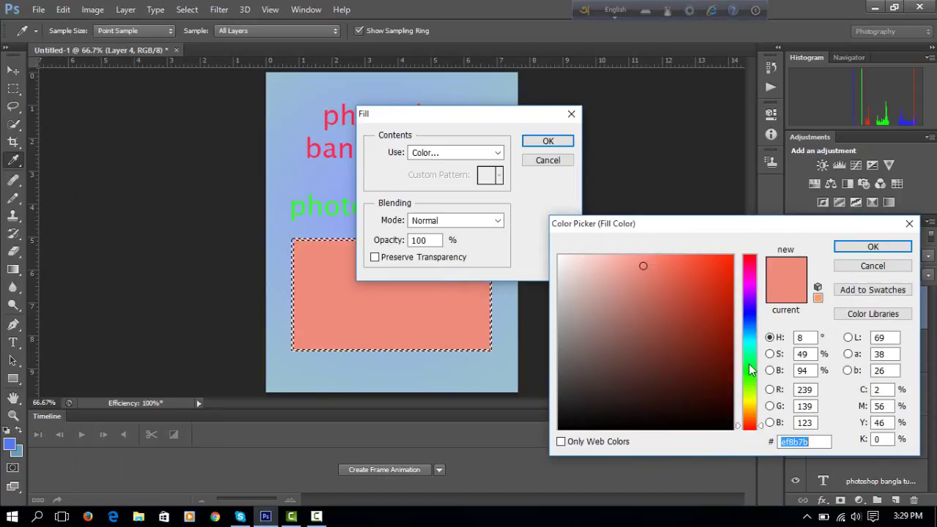
{"action": "left_click", "coordinate": [753, 402]}
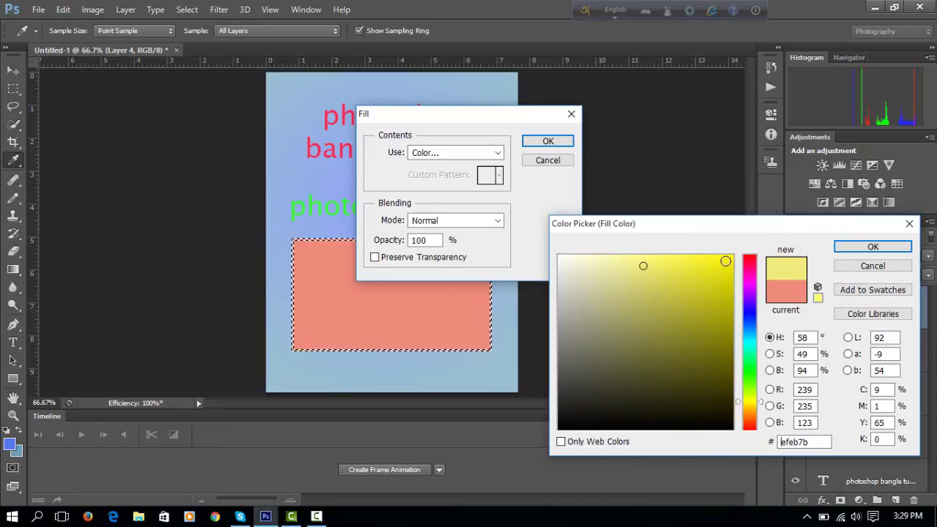
{"action": "left_click", "coordinate": [725, 261]}
{"action": "left_click", "coordinate": [868, 245]}
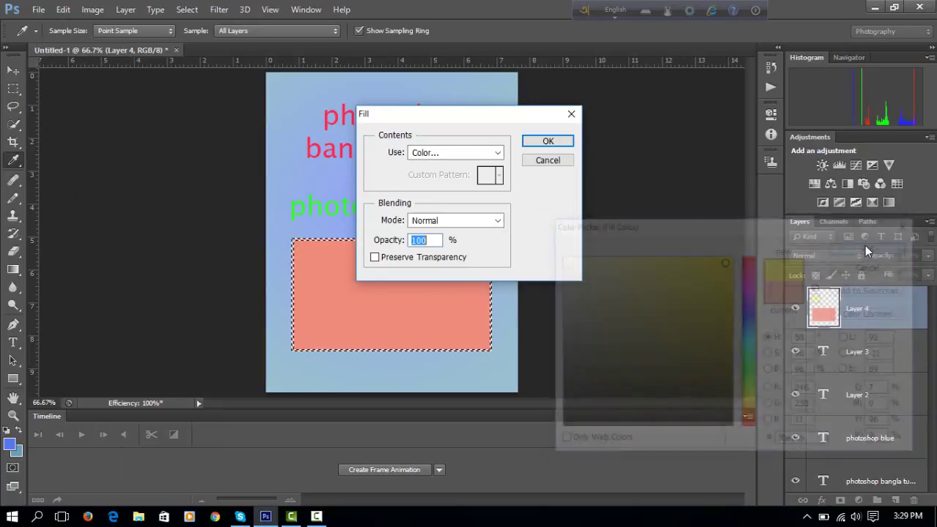
{"action": "left_click", "coordinate": [549, 139]}
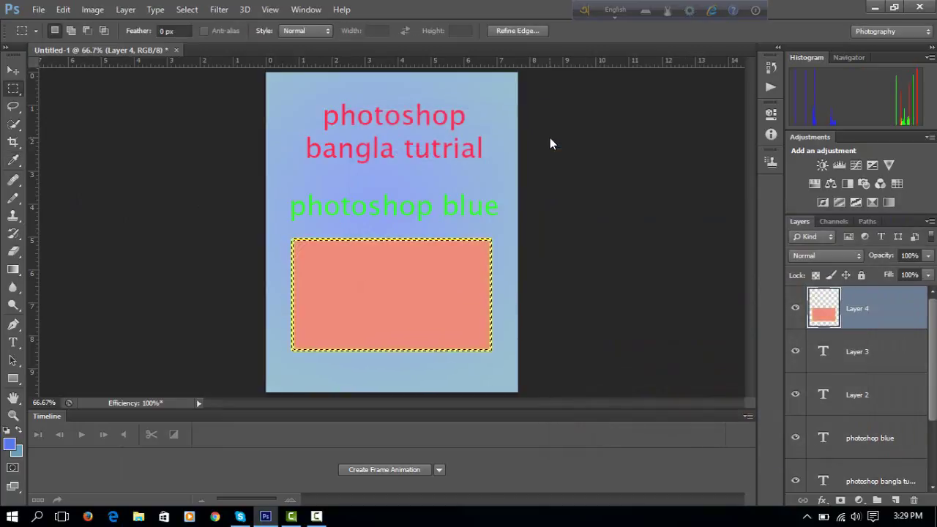
{"action": "key", "text": "Return"}
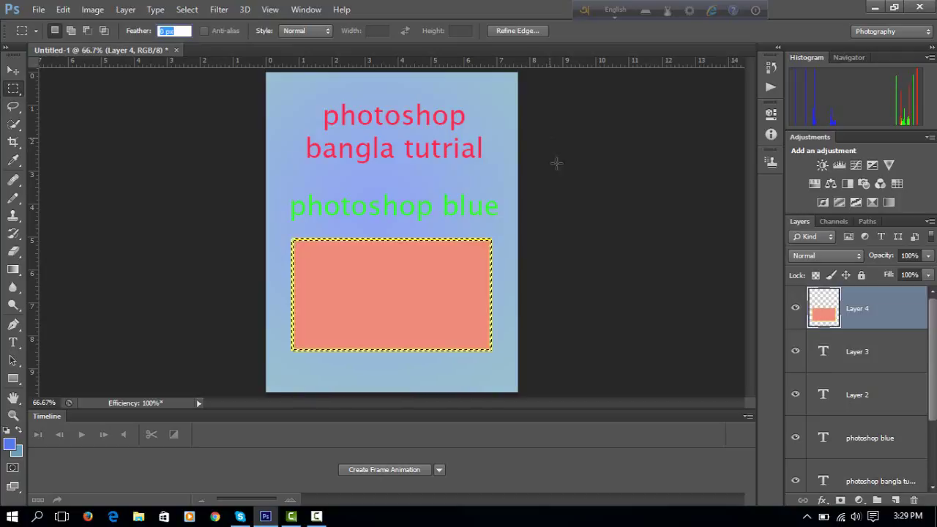
{"action": "key", "text": "ctrl+d"}
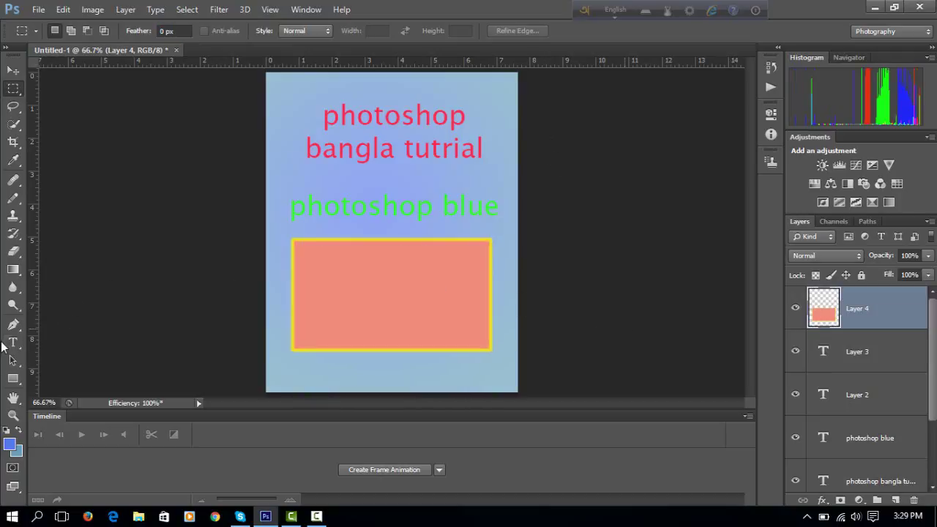
Add a text box inside the salmon rectangle reading "please our channel subscribe", extending the box downward to fit three lines
{"action": "left_click", "coordinate": [12, 342]}
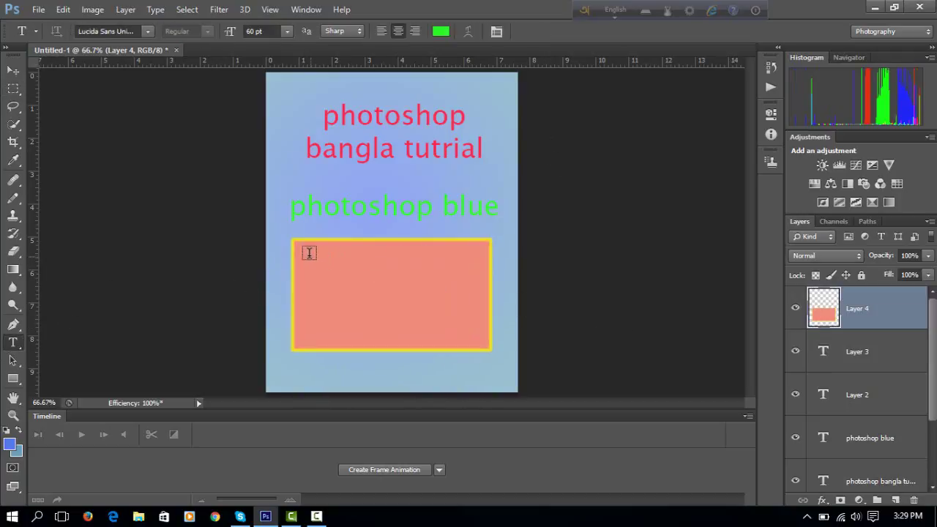
{"action": "left_click_drag", "start_coordinate": [305, 254], "coordinate": [481, 338]}
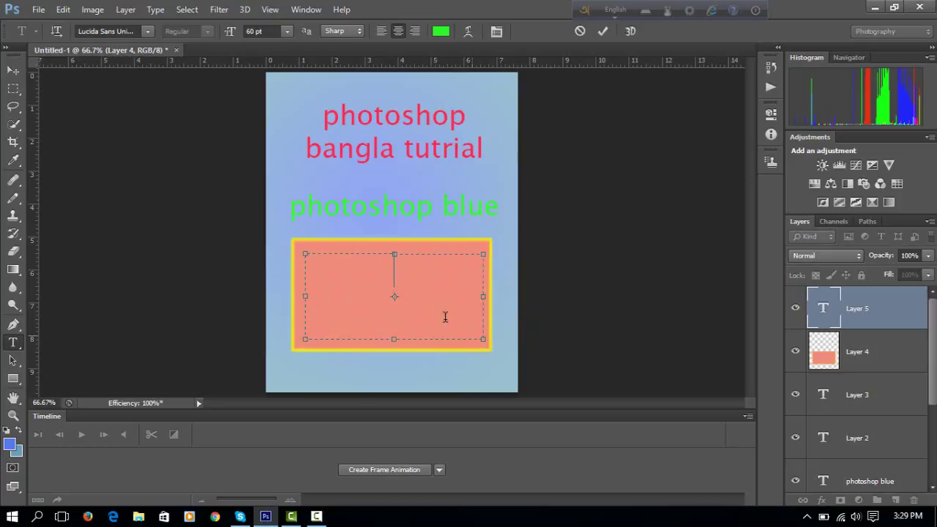
{"action": "type", "text": "please our c"}
{"action": "type", "text": "hannel"}
{"action": "left_click_drag", "start_coordinate": [483, 297], "coordinate": [485, 306]}
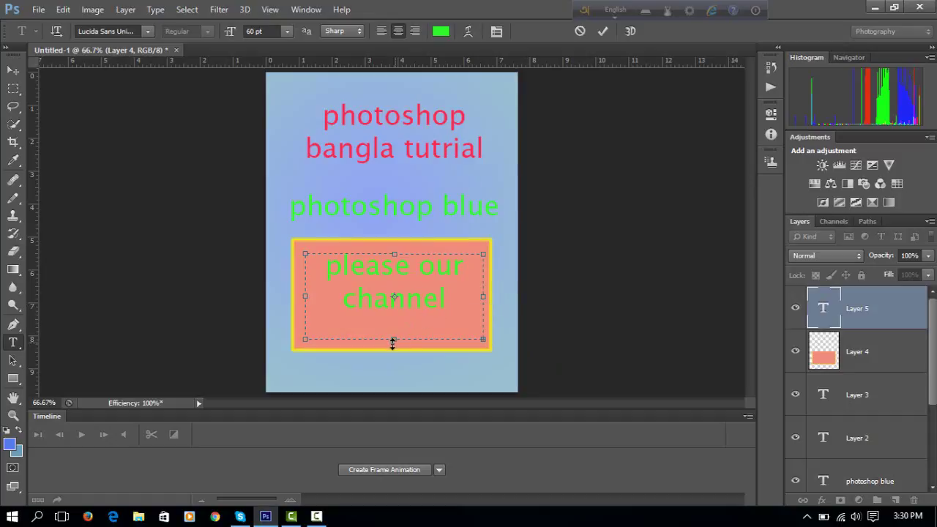
{"action": "left_click_drag", "start_coordinate": [393, 348], "coordinate": [394, 351]}
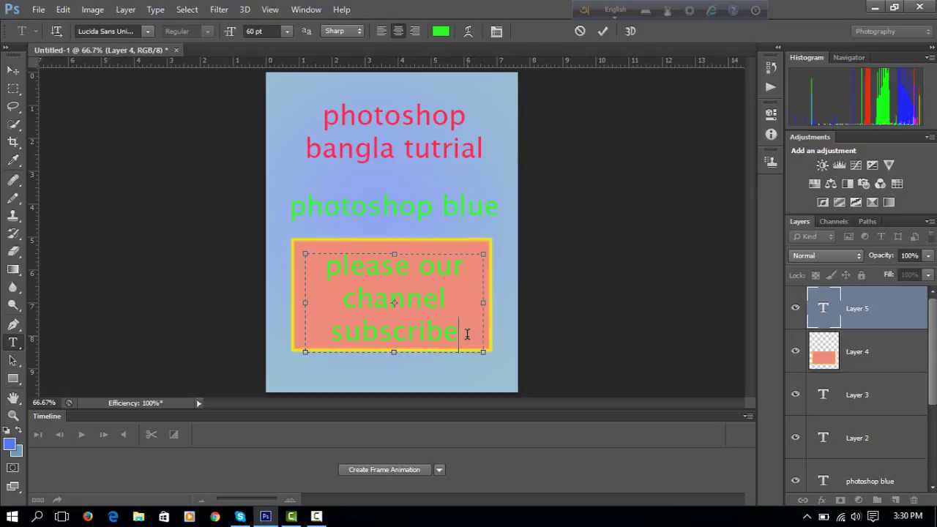
Recolor the whole "please our channel subscribe" text to cyan 14e3e1 and commit it
{"action": "left_click_drag", "start_coordinate": [463, 334], "coordinate": [308, 266]}
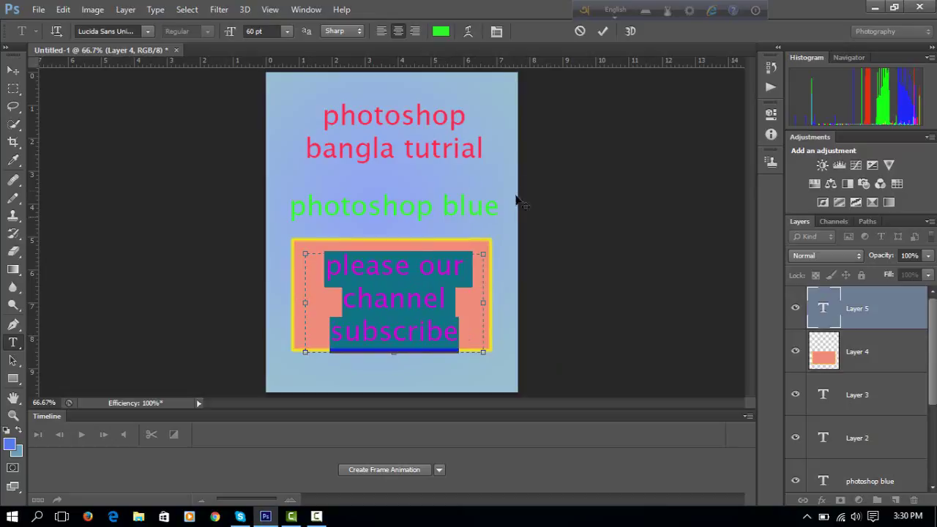
{"action": "left_click", "coordinate": [440, 31]}
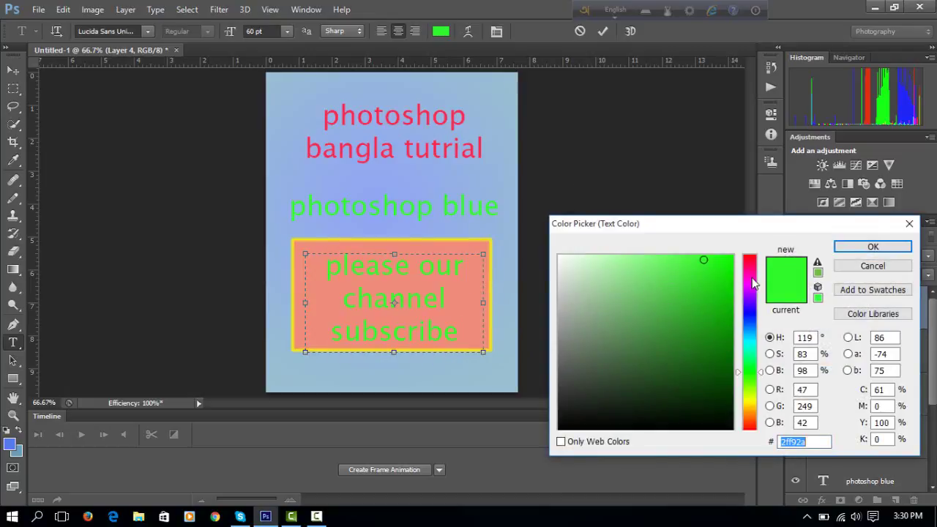
{"action": "left_click", "coordinate": [749, 343]}
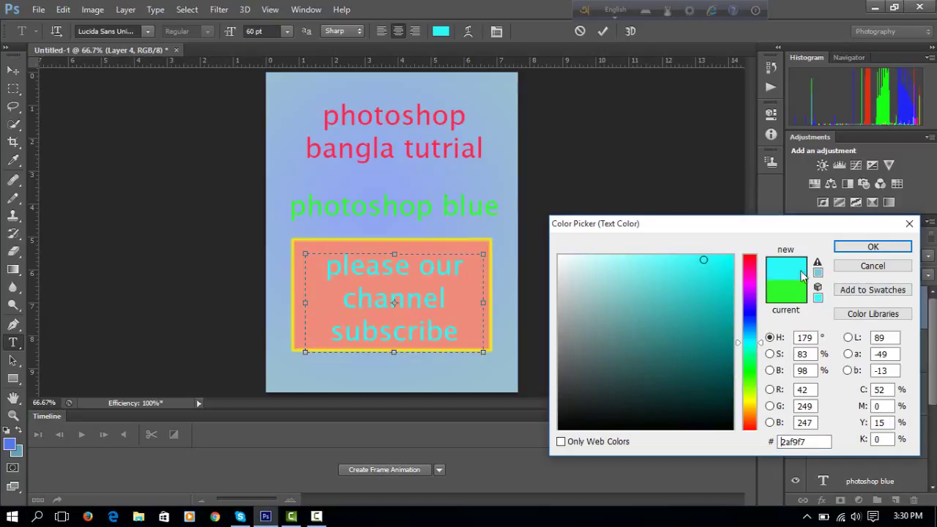
{"action": "left_click", "coordinate": [683, 277]}
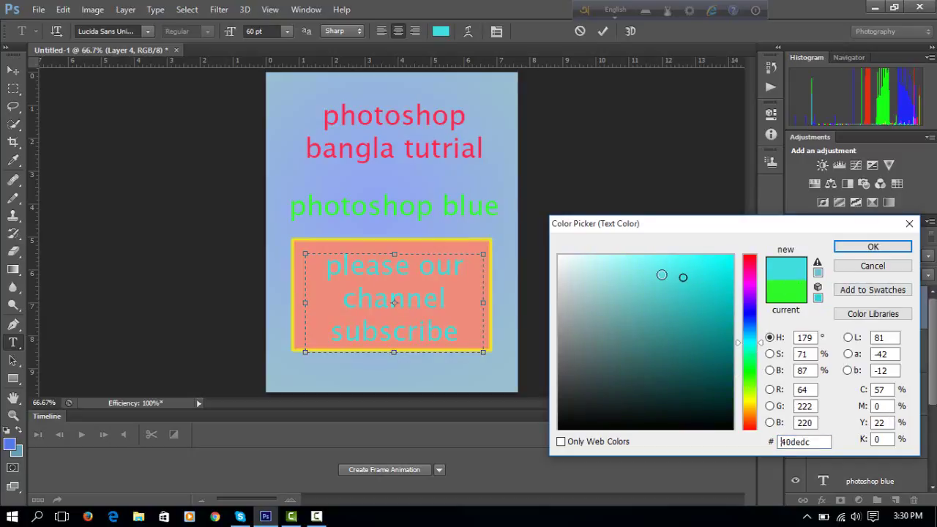
{"action": "mouse_move", "coordinate": [662, 275]}
{"action": "left_mouse_down"}
{"action": "mouse_move", "coordinate": [659, 295]}
{"action": "mouse_move", "coordinate": [673, 320]}
{"action": "left_mouse_up"}
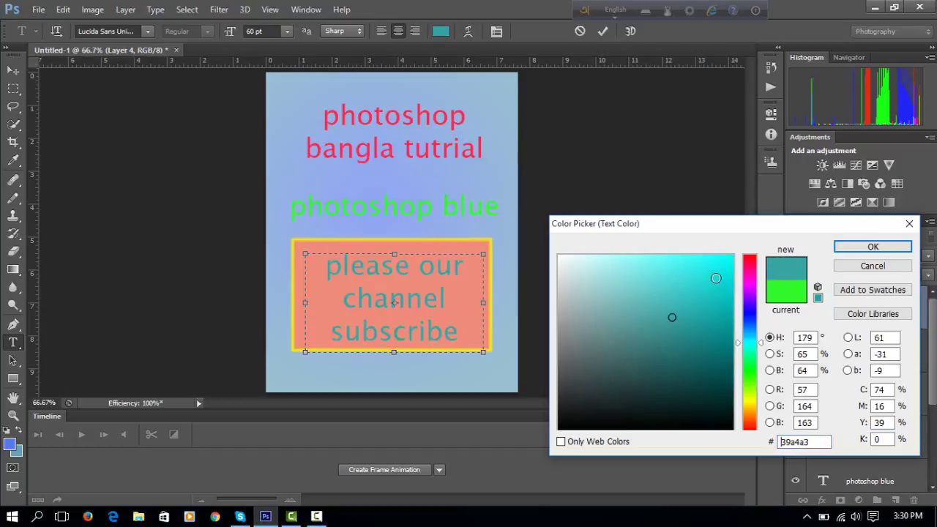
{"action": "left_click", "coordinate": [716, 275]}
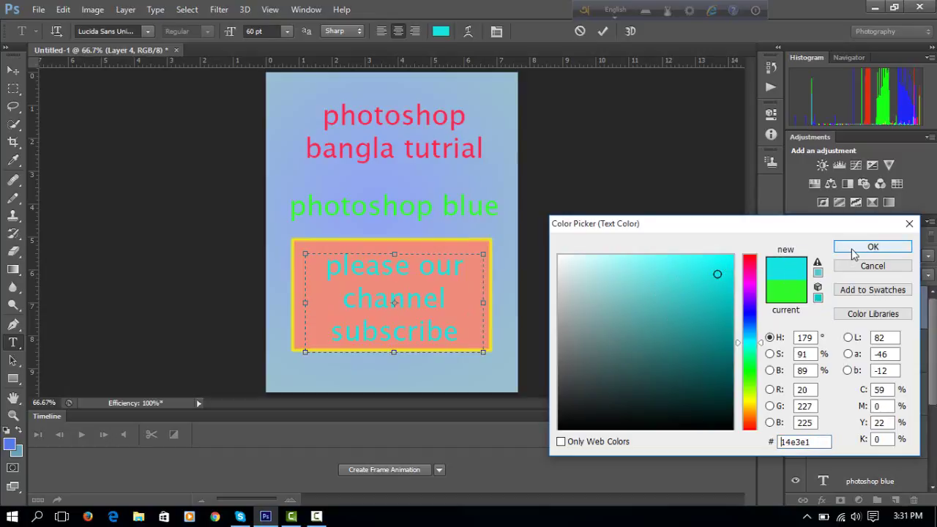
{"action": "left_click", "coordinate": [852, 249]}
{"action": "key", "text": "ctrl+Return"}
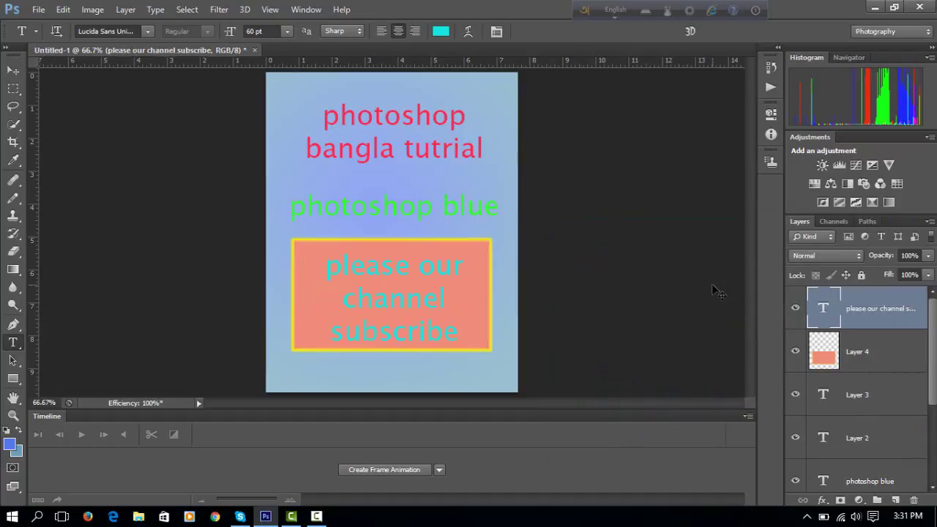
Hide all the text layers and the rectangle on Layer 4, keeping only the gradient Layer 1 and Background shown
{"action": "scroll", "coordinate": [818, 326], "scroll_direction": "down", "scroll_amount": 3}
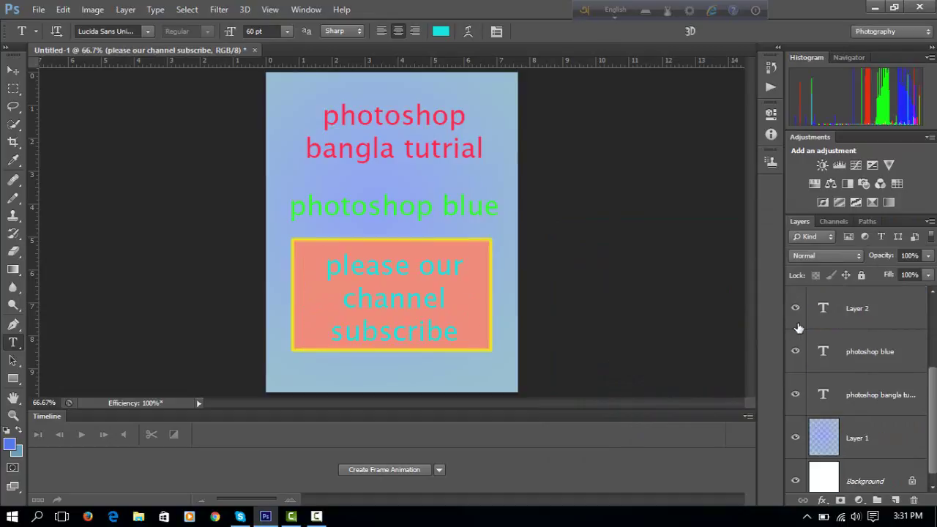
{"action": "scroll", "coordinate": [796, 329], "scroll_direction": "up", "scroll_amount": 3}
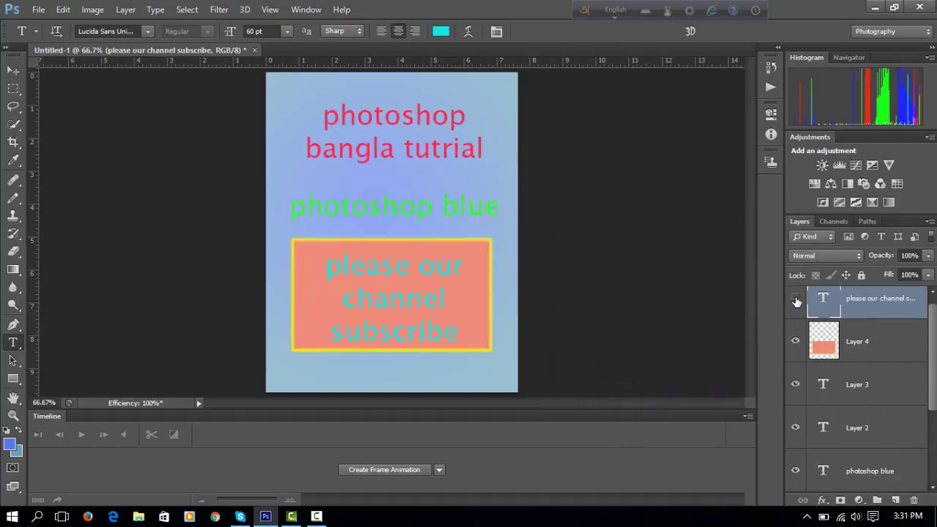
{"action": "left_click", "coordinate": [794, 298]}
{"action": "left_click", "coordinate": [795, 341]}
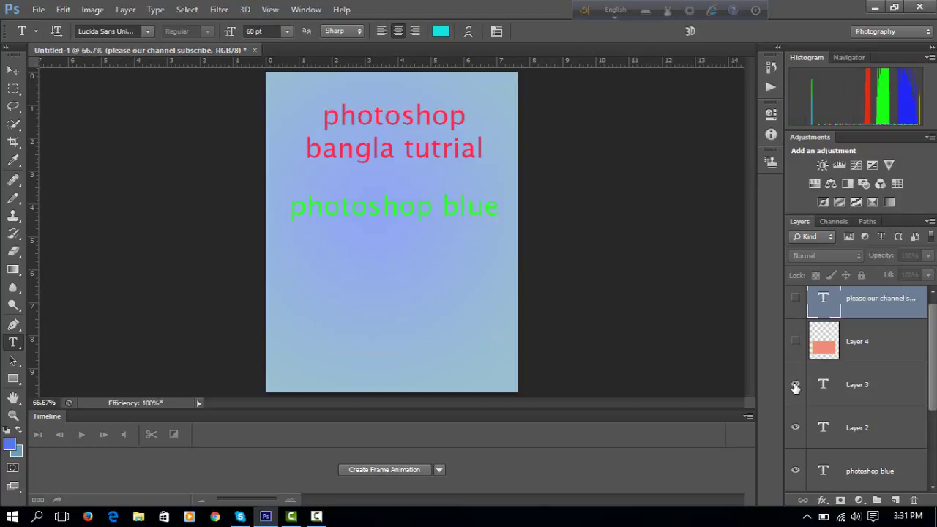
{"action": "left_click", "coordinate": [795, 386]}
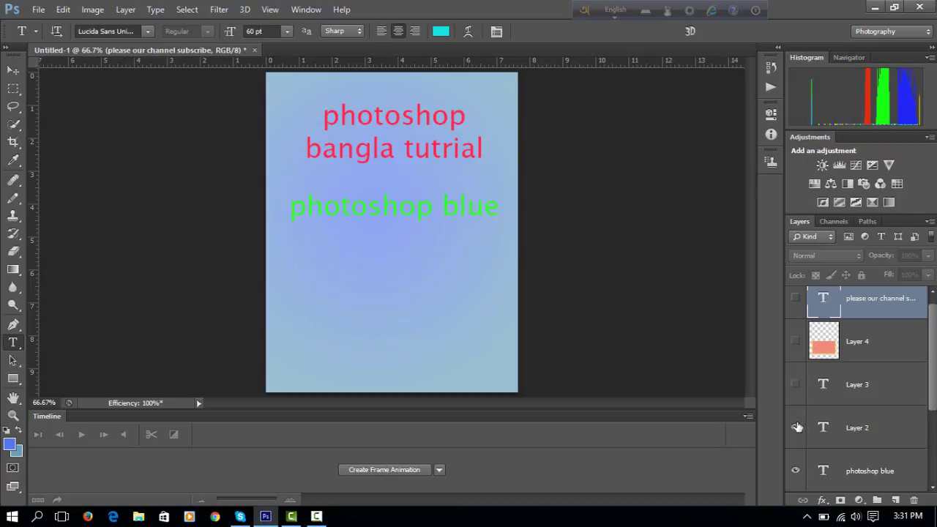
{"action": "left_click", "coordinate": [795, 470]}
{"action": "scroll", "coordinate": [794, 476], "scroll_direction": "down", "scroll_amount": 2}
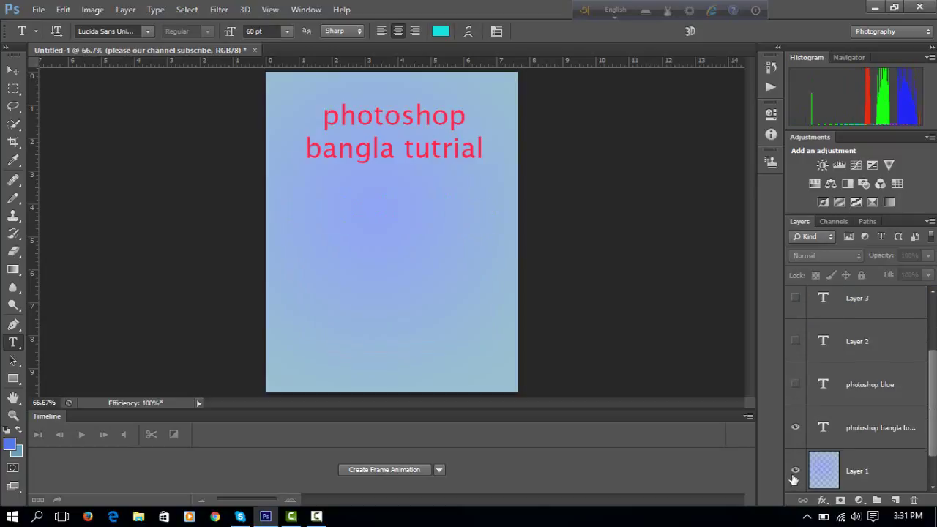
{"action": "left_click", "coordinate": [796, 429]}
{"action": "scroll", "coordinate": [794, 429], "scroll_direction": "down", "scroll_amount": 1}
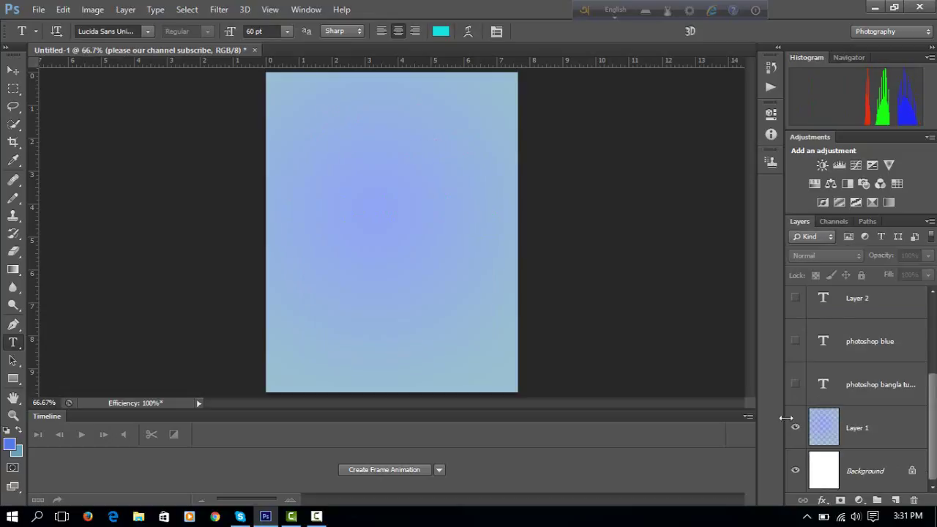
Hide Layer 1 so only the white Background shows, and create a frame animation starting from that state
{"action": "left_click", "coordinate": [796, 429]}
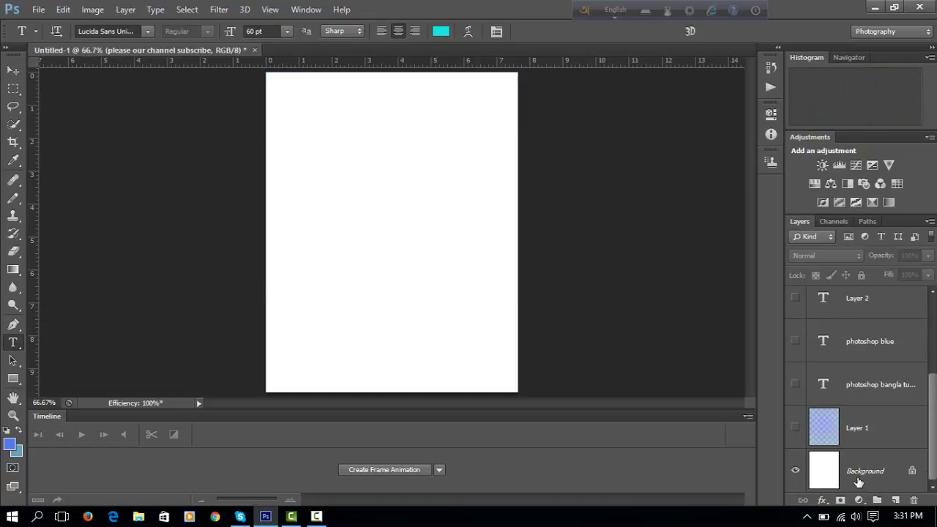
{"action": "left_click", "coordinate": [859, 482]}
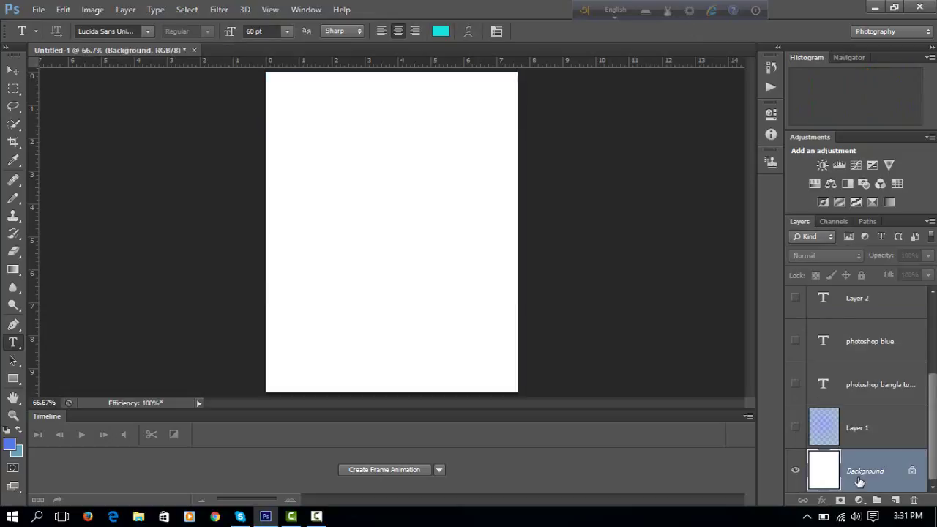
{"action": "left_click", "coordinate": [392, 472]}
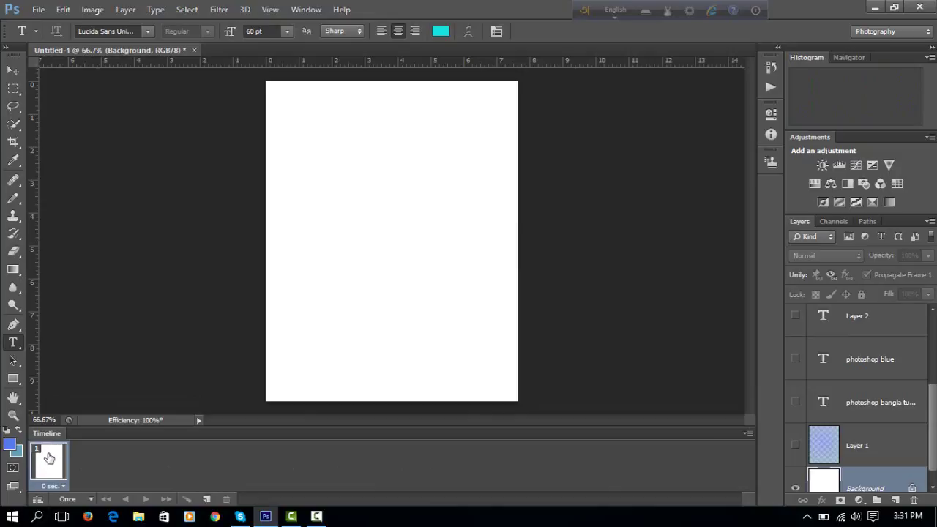
Add a second animation frame and make the gradient Layer 1 visible in it
{"action": "left_click", "coordinate": [206, 500]}
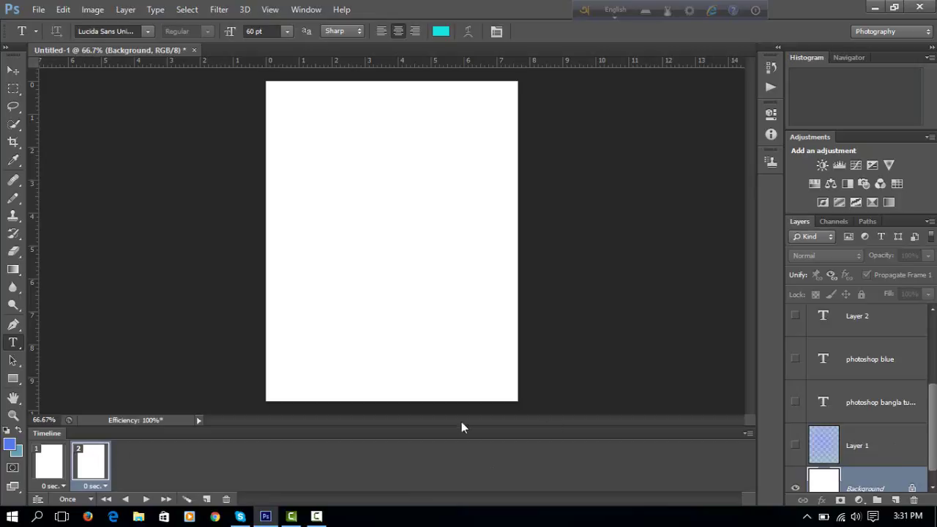
{"action": "left_click", "coordinate": [858, 457]}
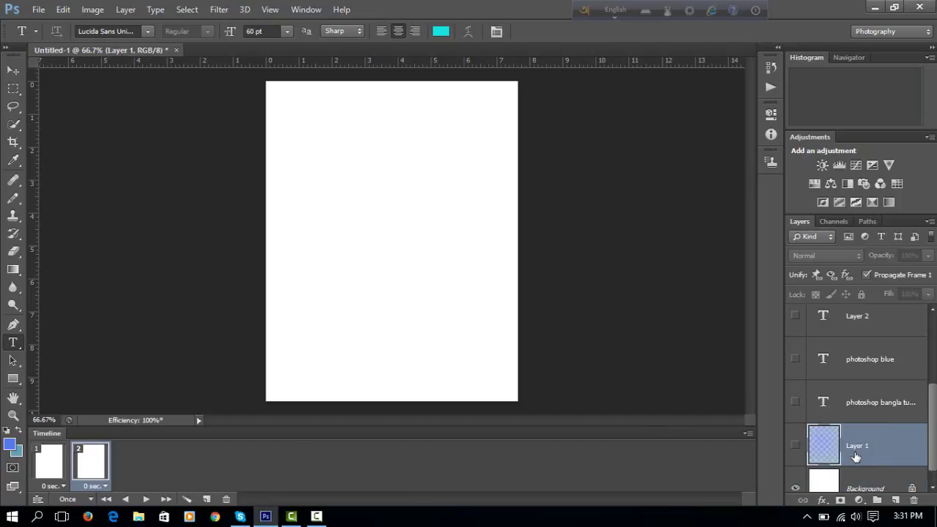
{"action": "left_click", "coordinate": [796, 448]}
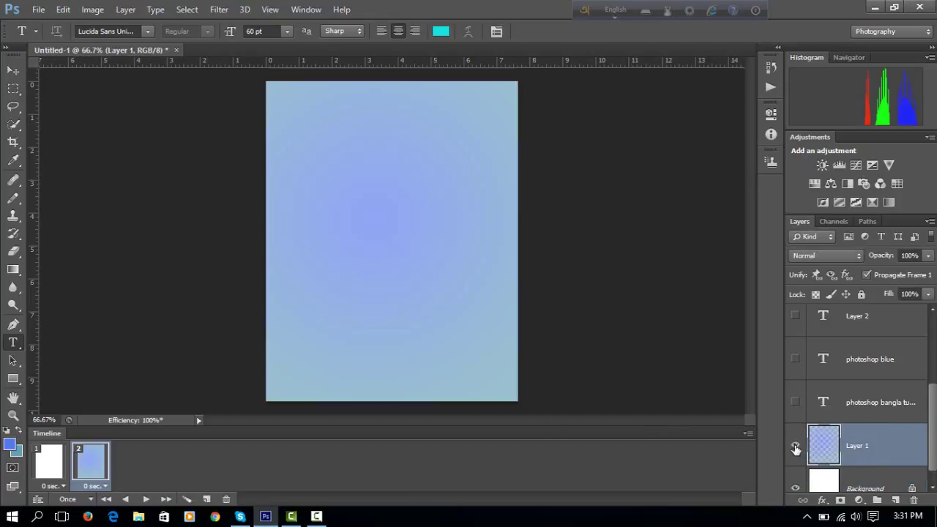
Switch between the two frames and play the animation to check the change from white to gradient
{"action": "left_click", "coordinate": [44, 470], "text": "shift"}
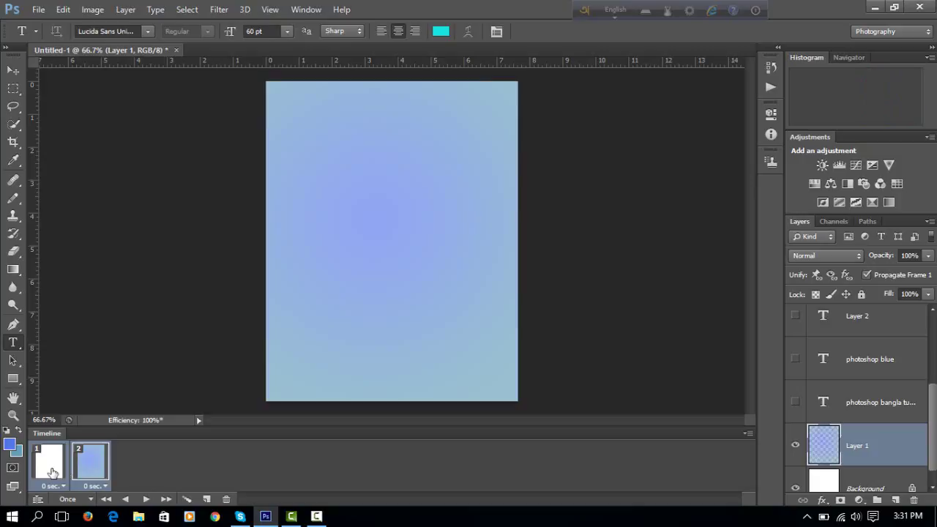
{"action": "left_click", "coordinate": [51, 472]}
{"action": "left_click", "coordinate": [83, 466]}
{"action": "left_click", "coordinate": [60, 468]}
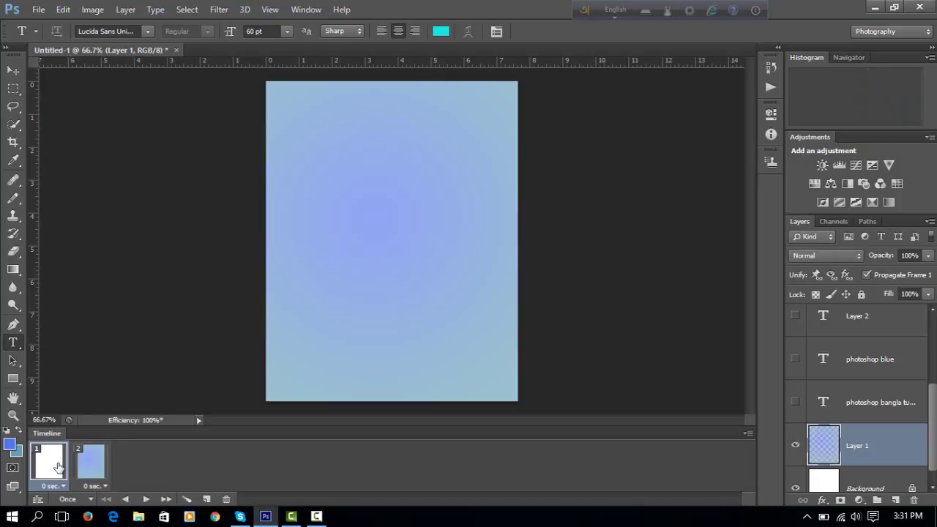
{"action": "left_click", "coordinate": [146, 499]}
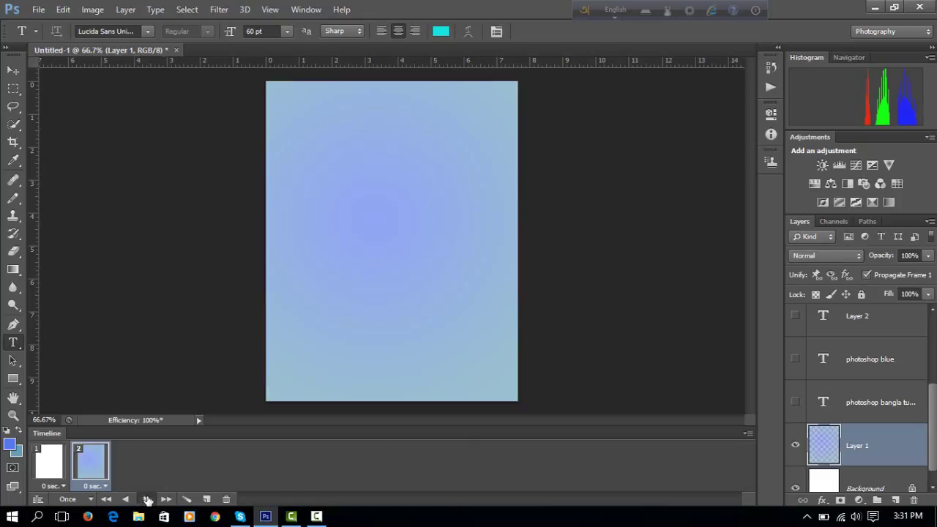
{"action": "left_click", "coordinate": [146, 500]}
Try showing Layer 1 in frame 1 and adjusting its opacity, then compare both frames
{"action": "left_click", "coordinate": [54, 475]}
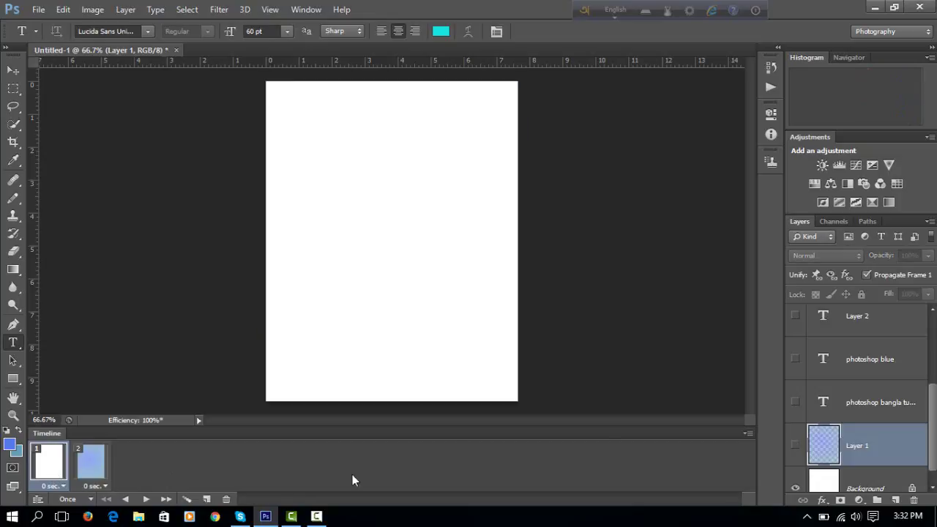
{"action": "left_click", "coordinate": [796, 446]}
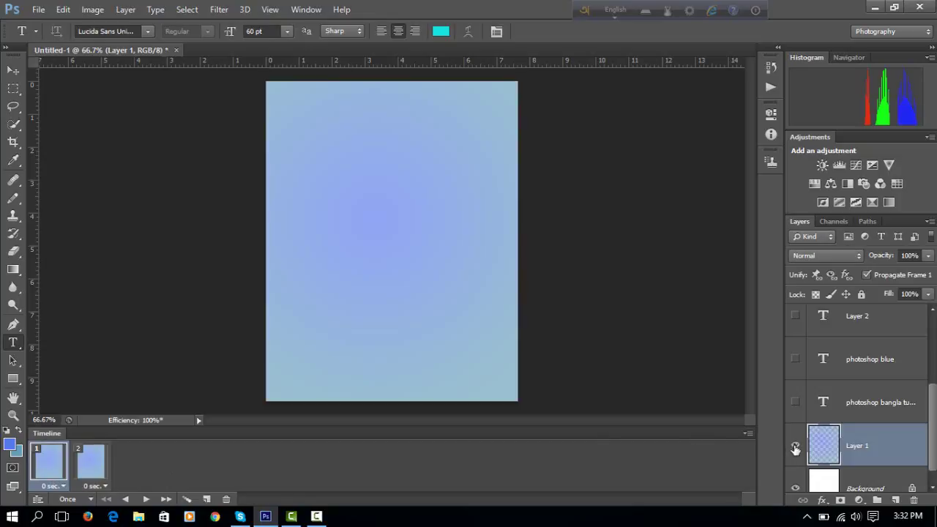
{"action": "left_click", "coordinate": [927, 256]}
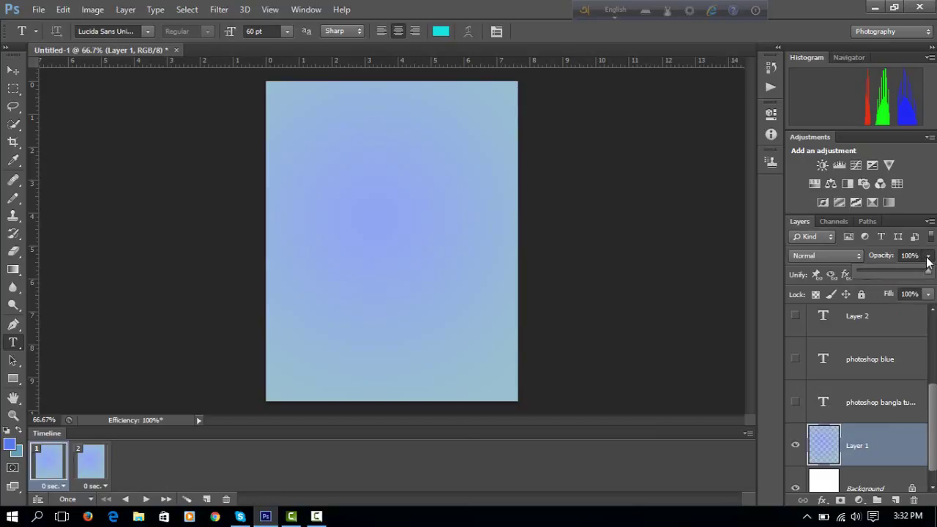
{"action": "left_click", "coordinate": [857, 271]}
{"action": "left_click_drag", "start_coordinate": [858, 272], "coordinate": [927, 271]}
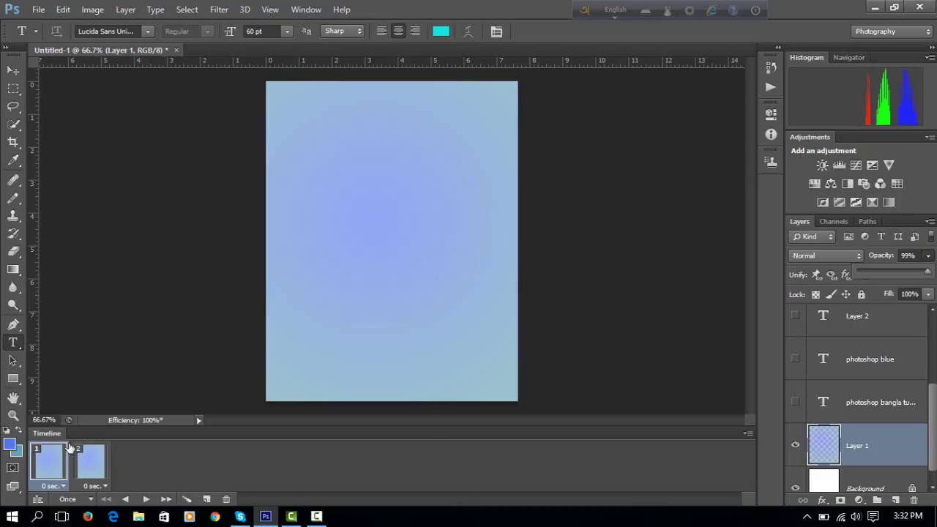
{"action": "left_click", "coordinate": [92, 459]}
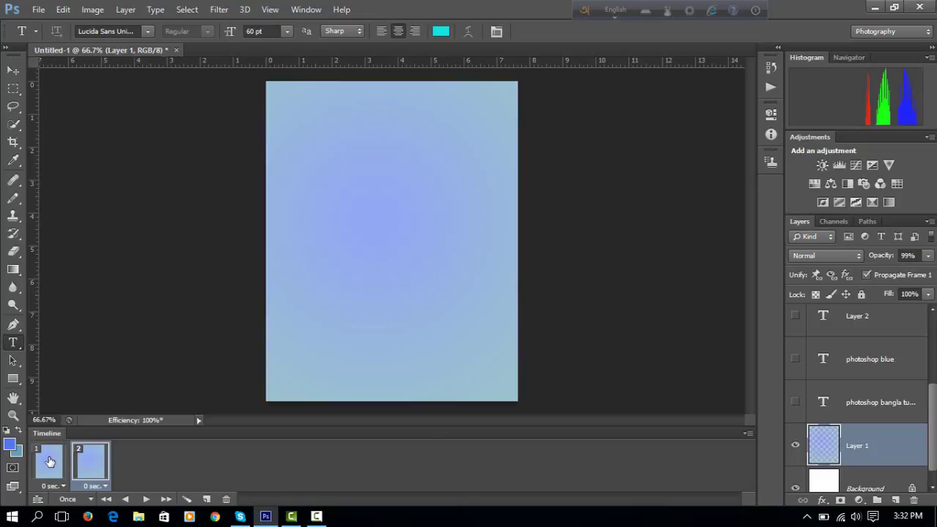
{"action": "left_click", "coordinate": [43, 460]}
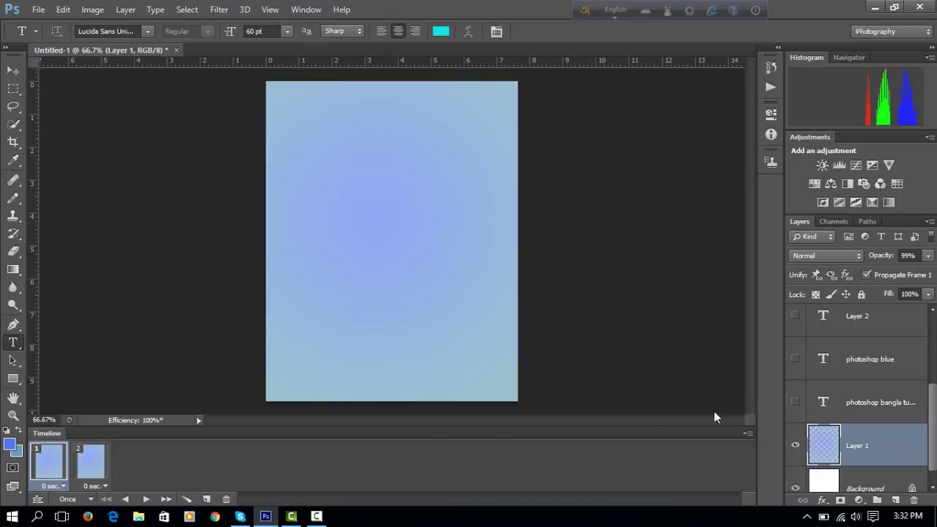
Hide Layer 1 in frame 1, show it again in frame 2, and compare the two frames
{"action": "left_click", "coordinate": [795, 445]}
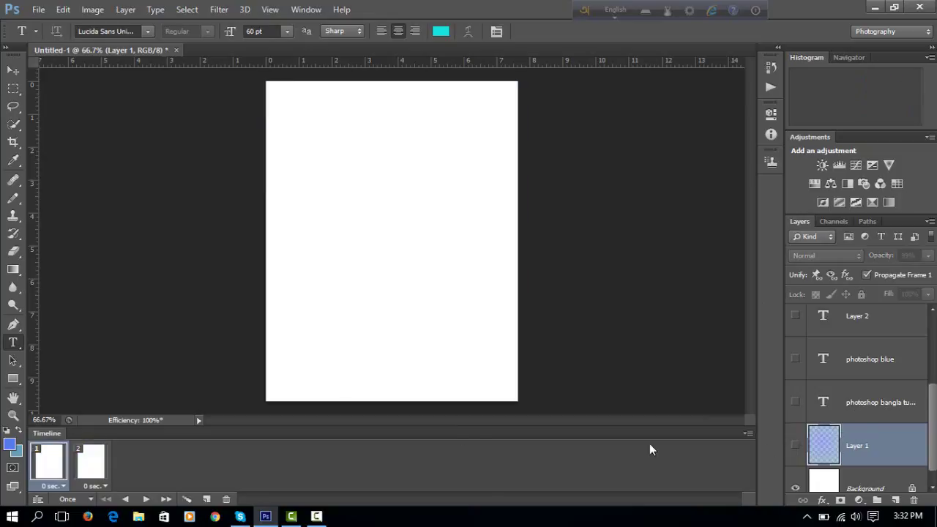
{"action": "left_click", "coordinate": [91, 461]}
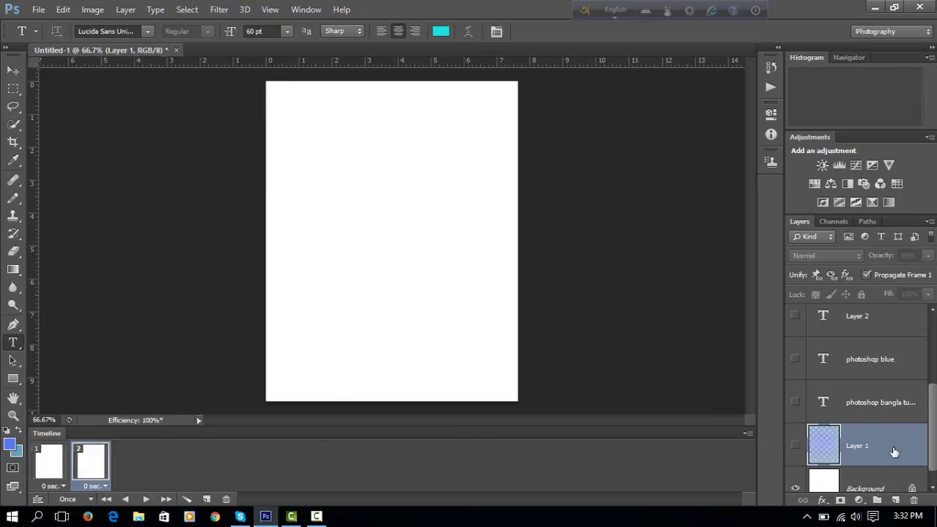
{"action": "left_click", "coordinate": [795, 445]}
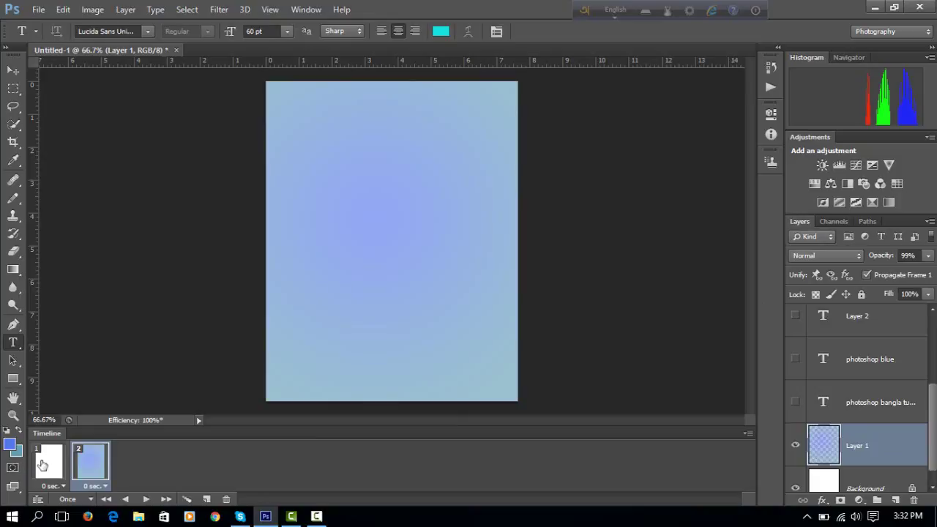
{"action": "left_click", "coordinate": [42, 465]}
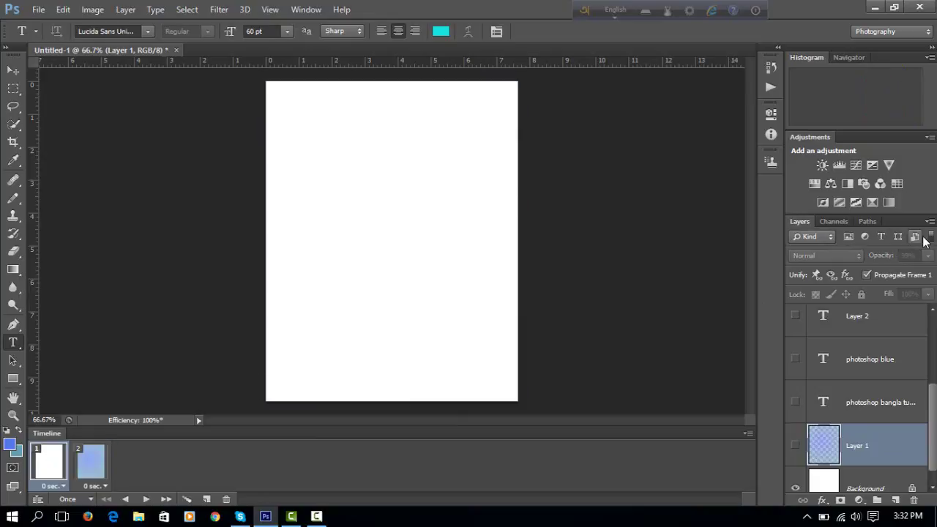
{"action": "left_click", "coordinate": [95, 470]}
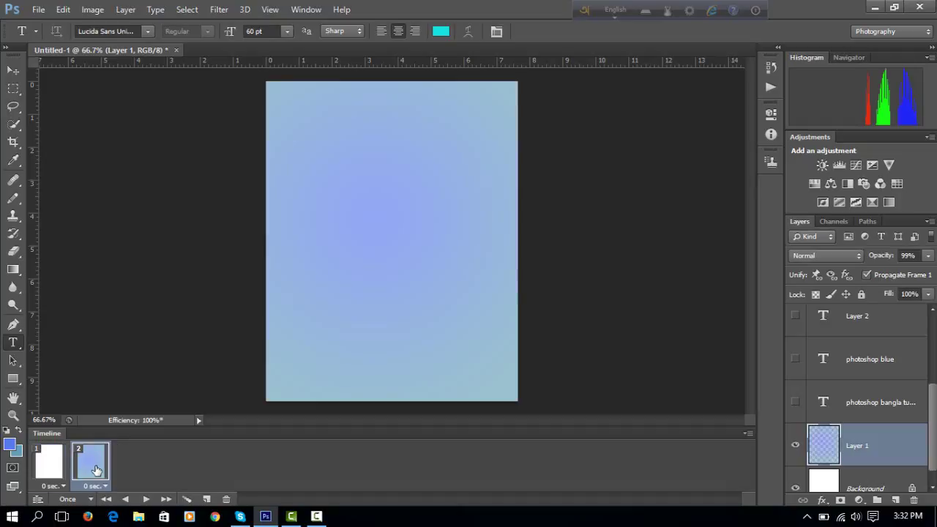
With both frames selected, try Layer 1 at 0% opacity, then set it to 100%
{"action": "left_click", "coordinate": [53, 466], "text": "shift"}
{"action": "left_click", "coordinate": [927, 256]}
{"action": "left_click", "coordinate": [860, 275]}
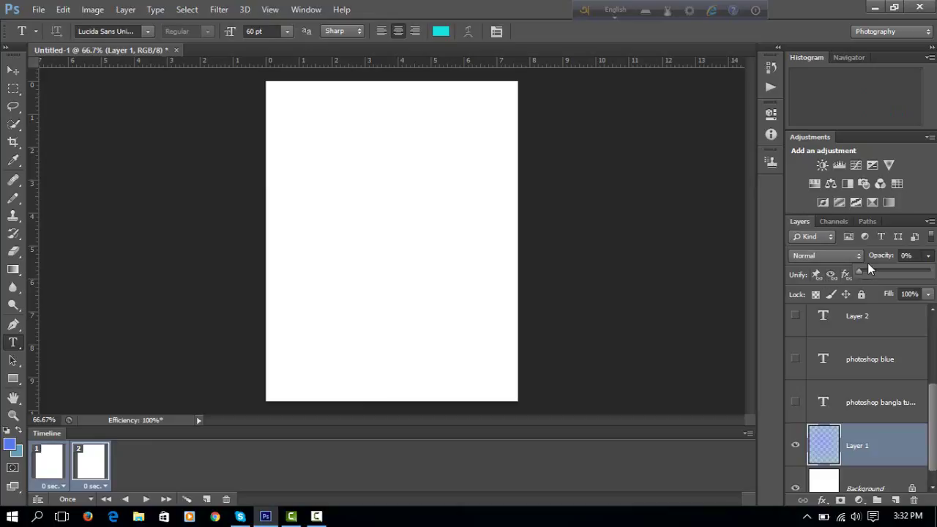
{"action": "left_click_drag", "start_coordinate": [871, 275], "coordinate": [928, 271]}
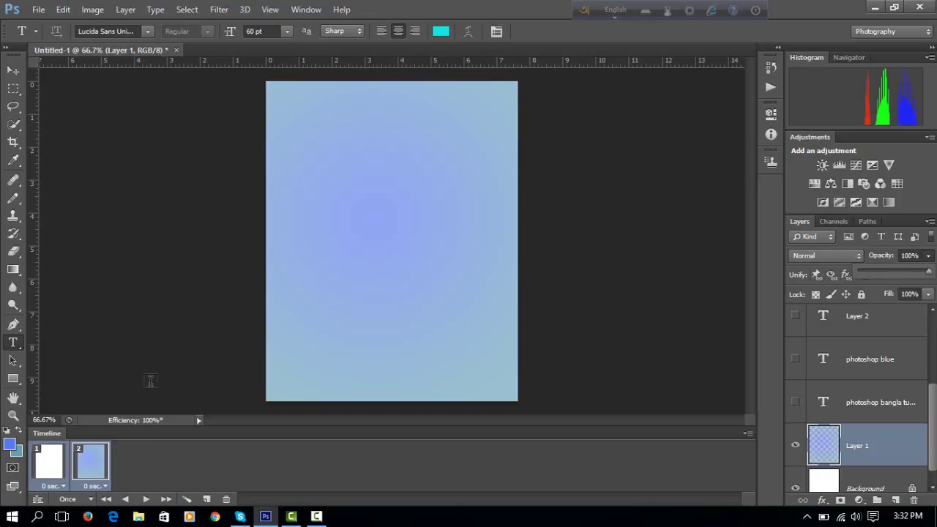
Make Layer 1 visible in frame 1 with its opacity set to 0%
{"action": "left_click", "coordinate": [54, 461]}
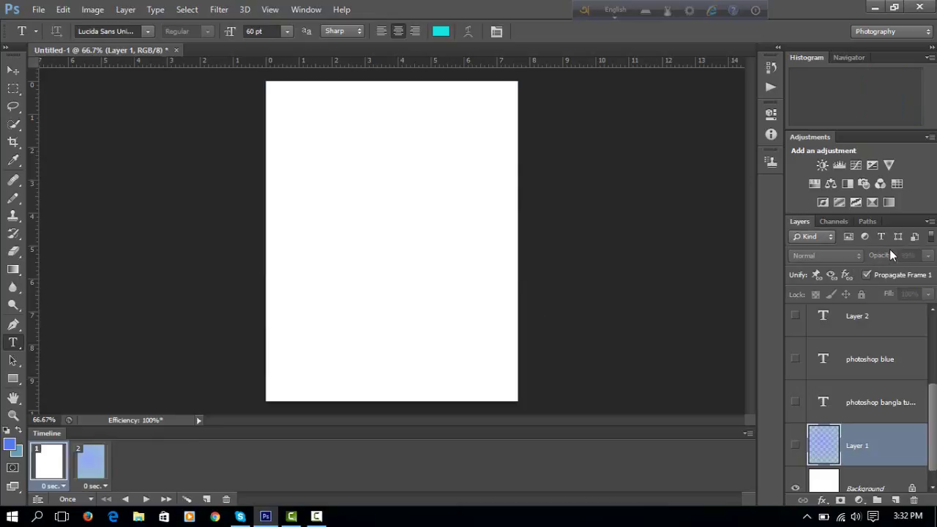
{"action": "left_click", "coordinate": [796, 446]}
{"action": "left_click", "coordinate": [796, 447]}
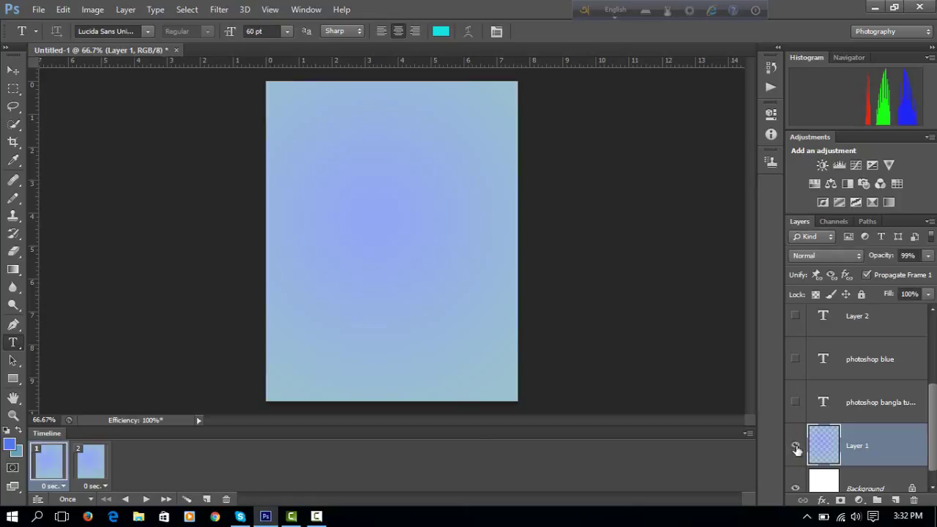
{"action": "left_click", "coordinate": [929, 256]}
{"action": "left_click", "coordinate": [862, 273]}
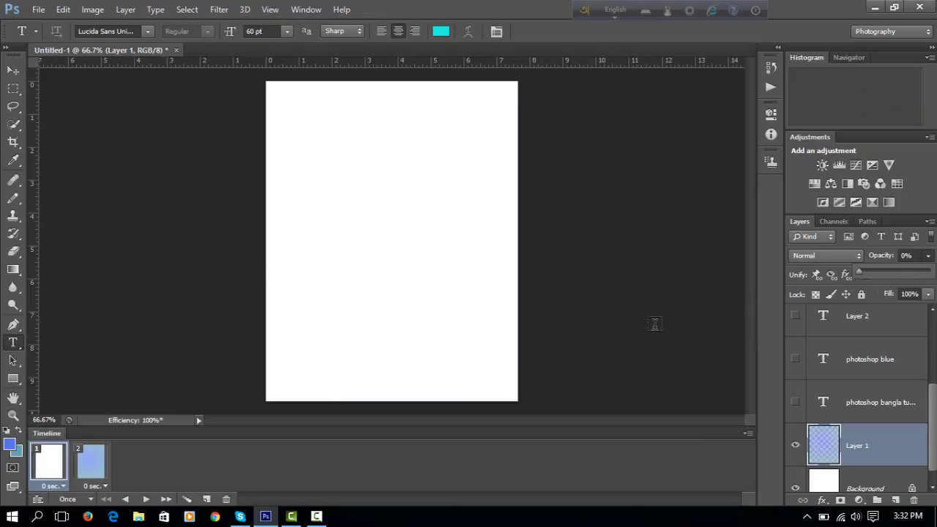
{"action": "right_click", "coordinate": [152, 382]}
{"action": "left_click", "coordinate": [139, 316]}
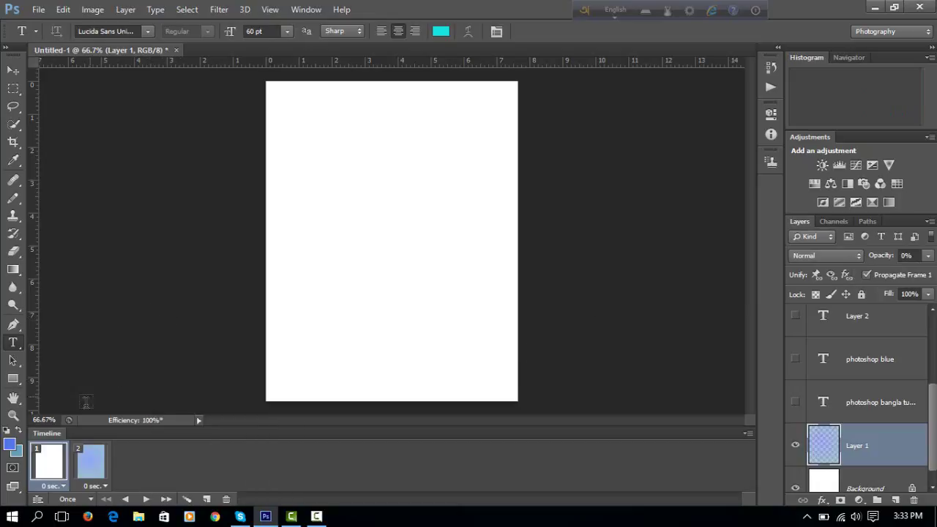
Tween frames 1 and 2 across all layers with 20 added frames, and play the resulting fade-in
{"action": "left_click", "coordinate": [84, 465], "text": "shift"}
{"action": "left_click", "coordinate": [186, 500]}
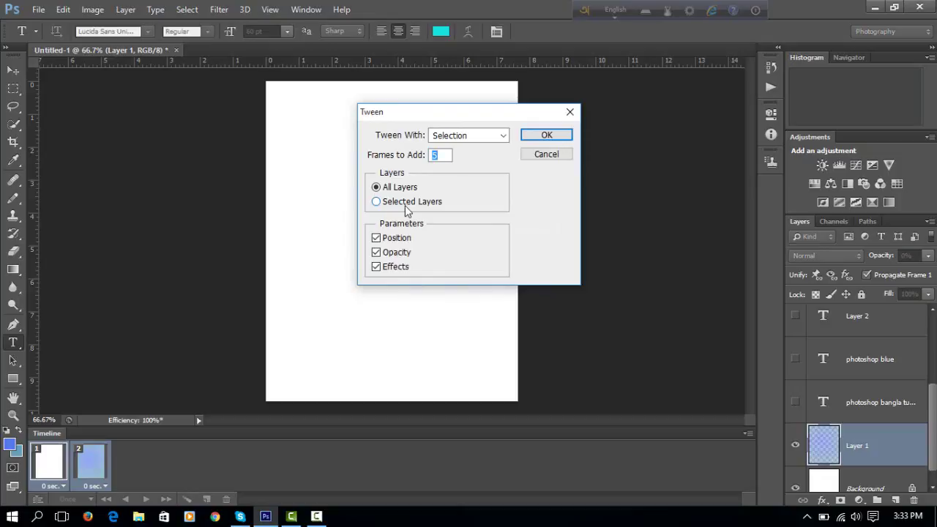
{"action": "left_click", "coordinate": [447, 153]}
{"action": "left_click", "coordinate": [547, 135]}
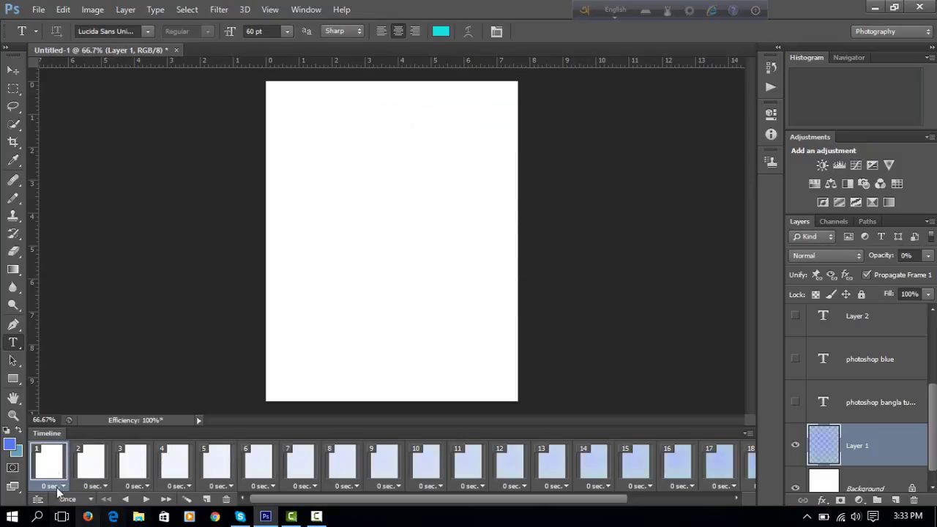
{"action": "left_click", "coordinate": [148, 500]}
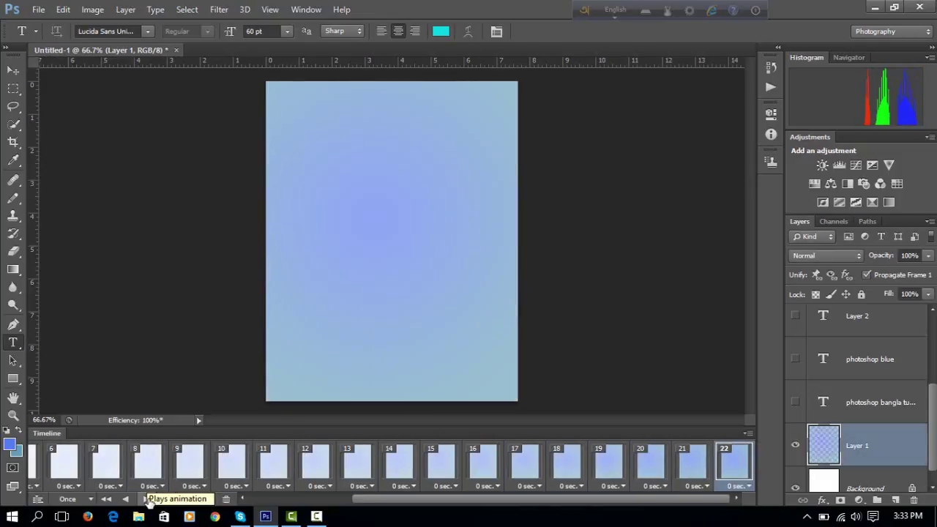
Set the delay of frame 22 to 1.0 second, and add a following frame with no delay
{"action": "left_click", "coordinate": [748, 486]}
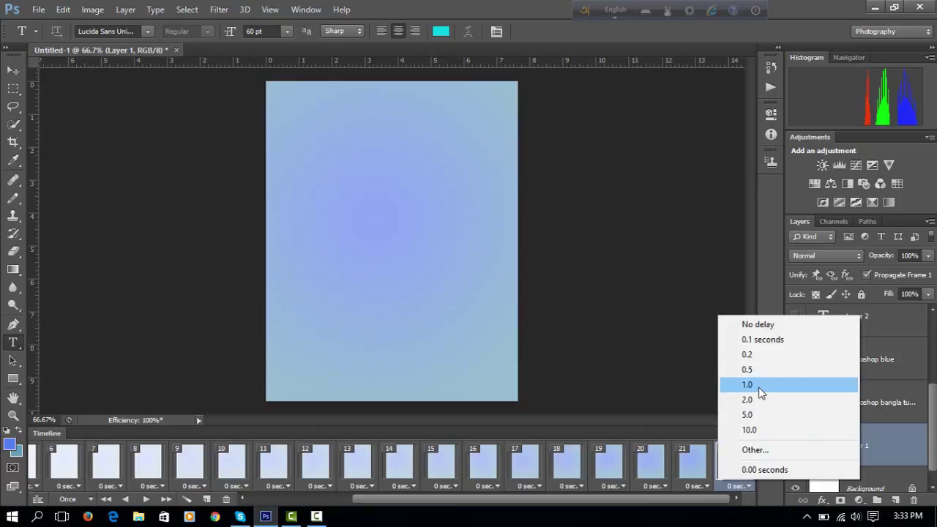
{"action": "left_click", "coordinate": [758, 386]}
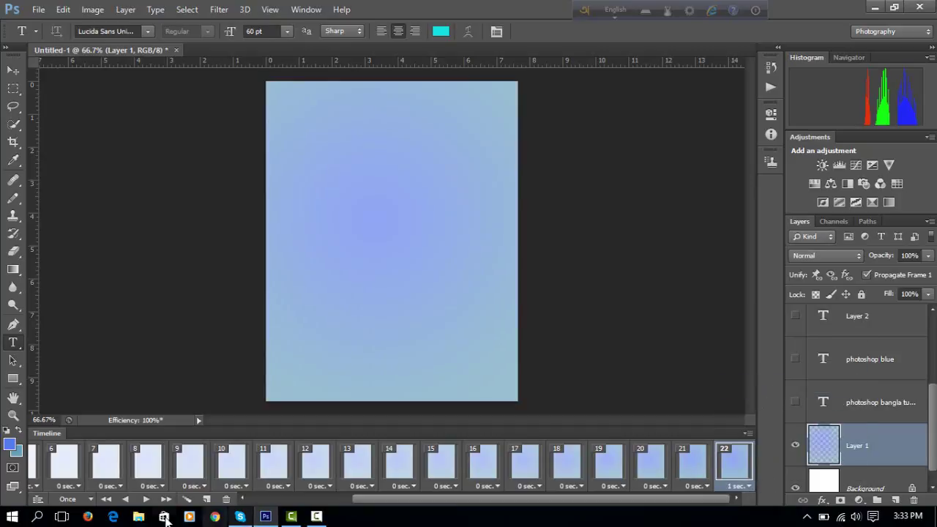
{"action": "left_click", "coordinate": [205, 500]}
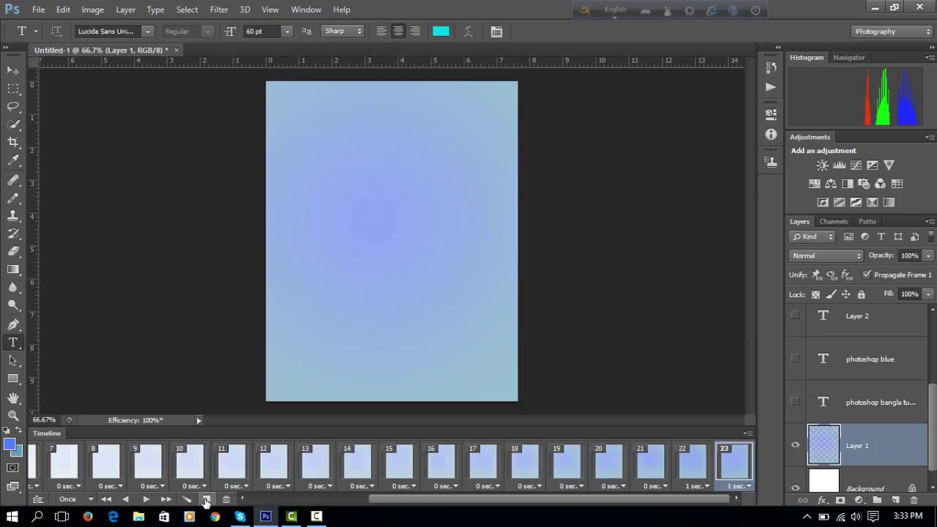
{"action": "left_click", "coordinate": [746, 486]}
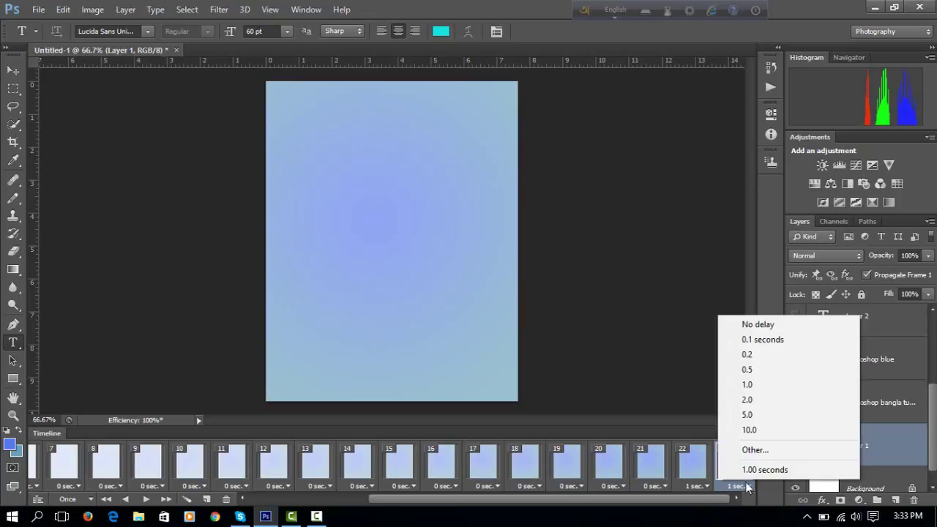
{"action": "left_click", "coordinate": [756, 323]}
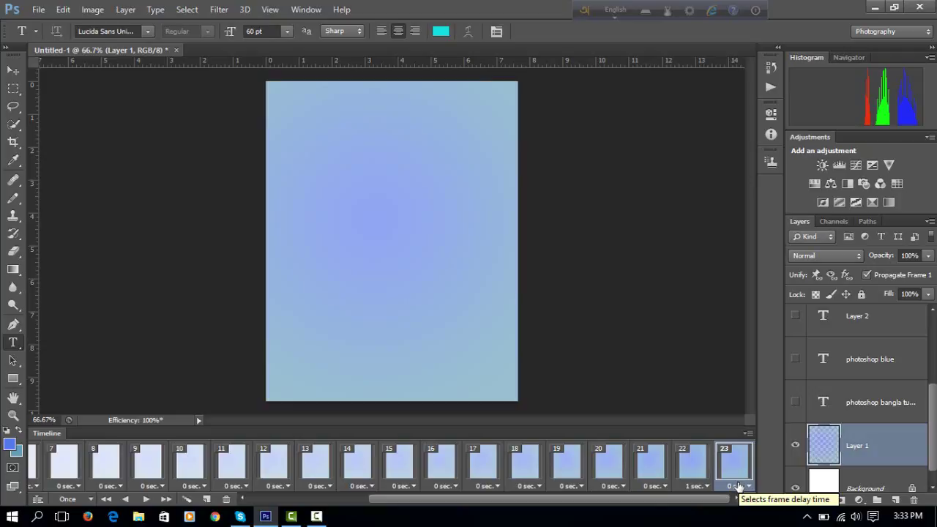
Make the photoshop bangla tutrial text layer visible in frame 23 and duplicate that frame as frame 24
{"action": "left_click", "coordinate": [863, 403]}
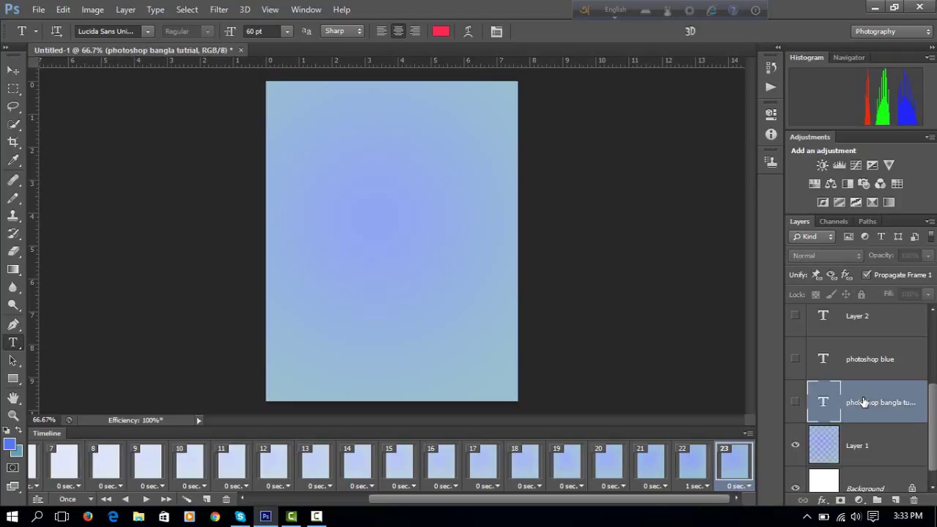
{"action": "left_click", "coordinate": [794, 403]}
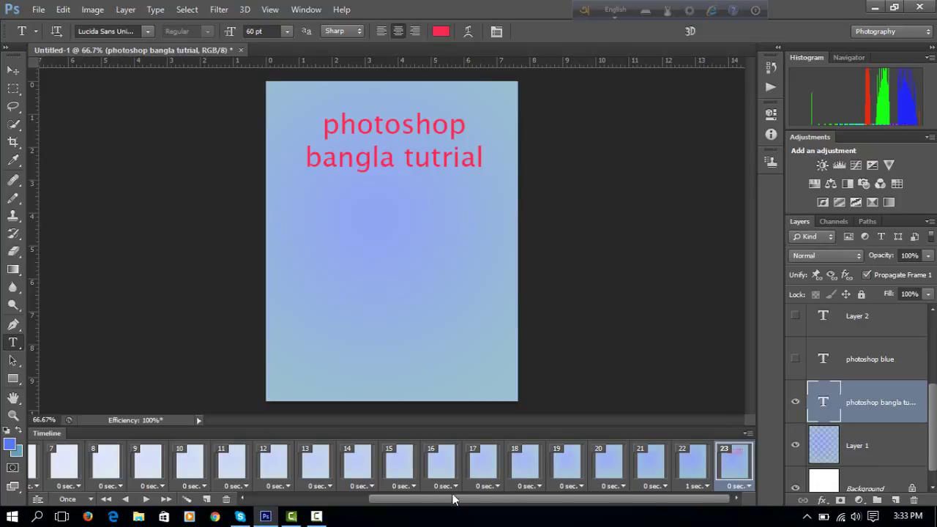
{"action": "left_click", "coordinate": [207, 500]}
Set the photoshop bangla tutrial layer's opacity to 0% in frame 23
{"action": "left_click", "coordinate": [686, 479]}
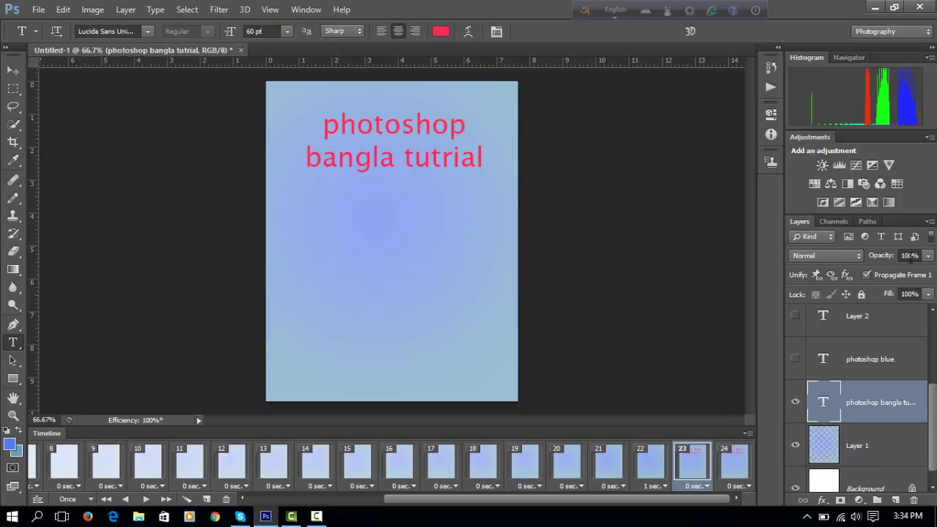
{"action": "left_click", "coordinate": [928, 256]}
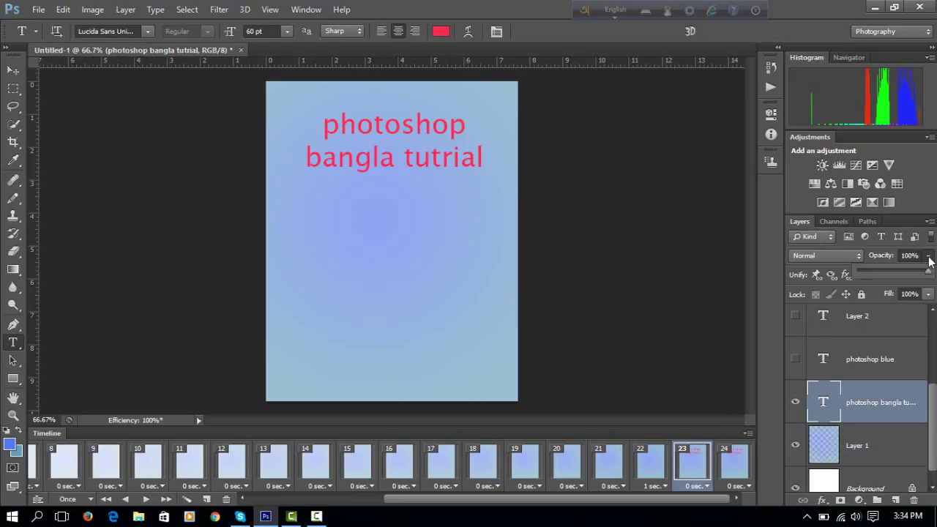
{"action": "left_click", "coordinate": [858, 274]}
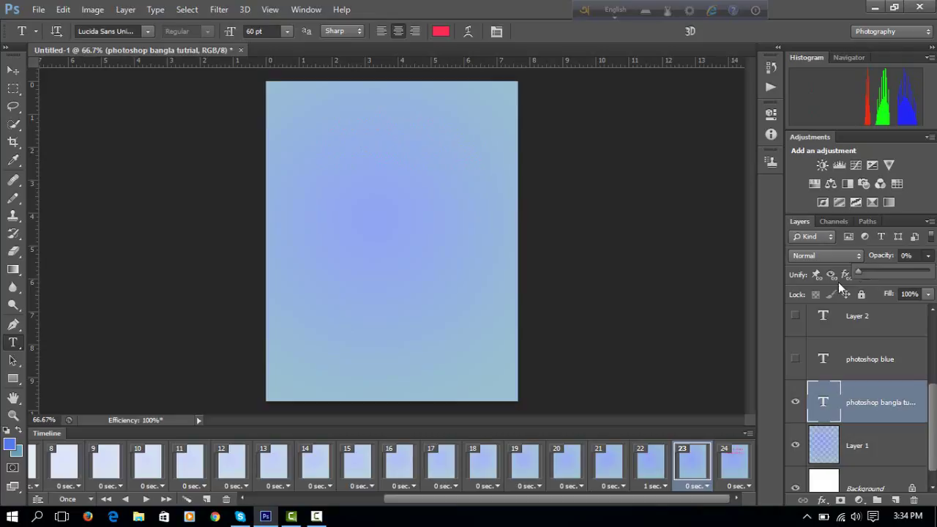
Tween frames 23 and 24 across all layers, including position, opacity and effects
{"action": "left_click", "coordinate": [734, 473], "text": "ctrl"}
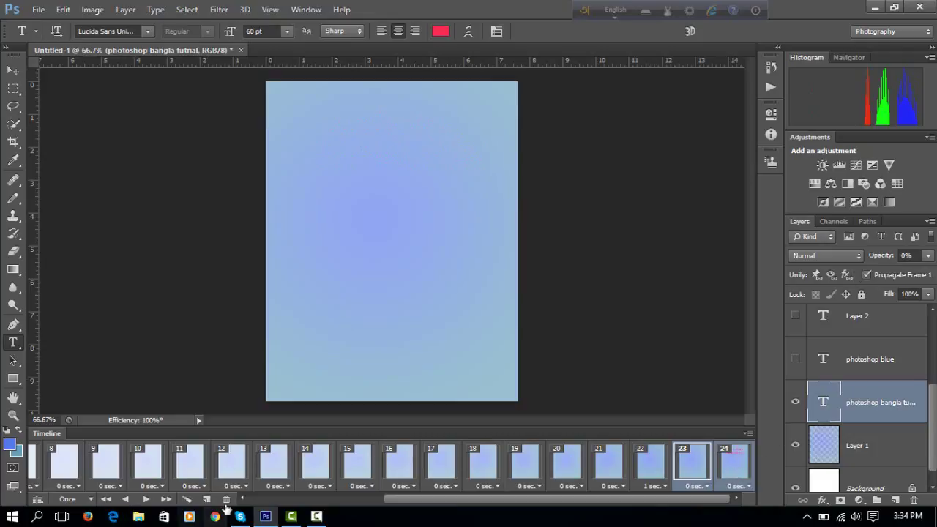
{"action": "left_click", "coordinate": [188, 499]}
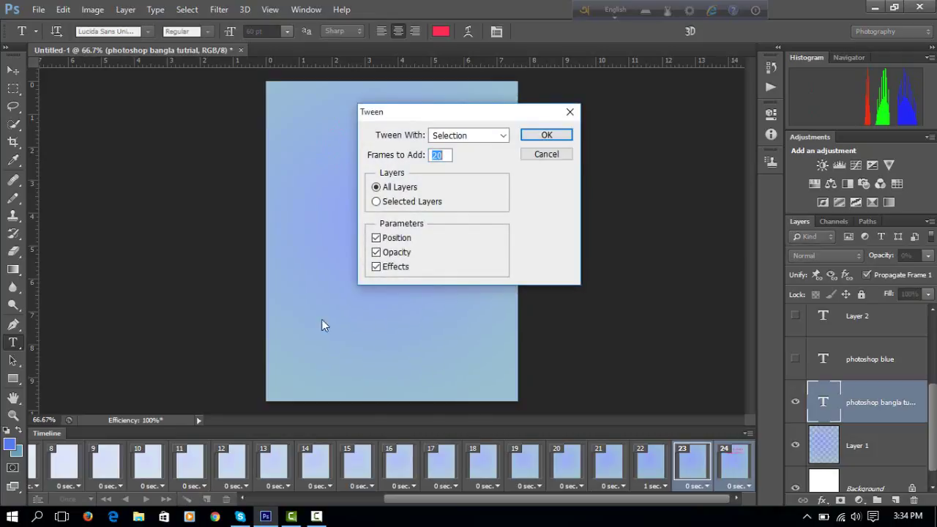
{"action": "left_click", "coordinate": [446, 155]}
{"action": "left_click", "coordinate": [542, 136]}
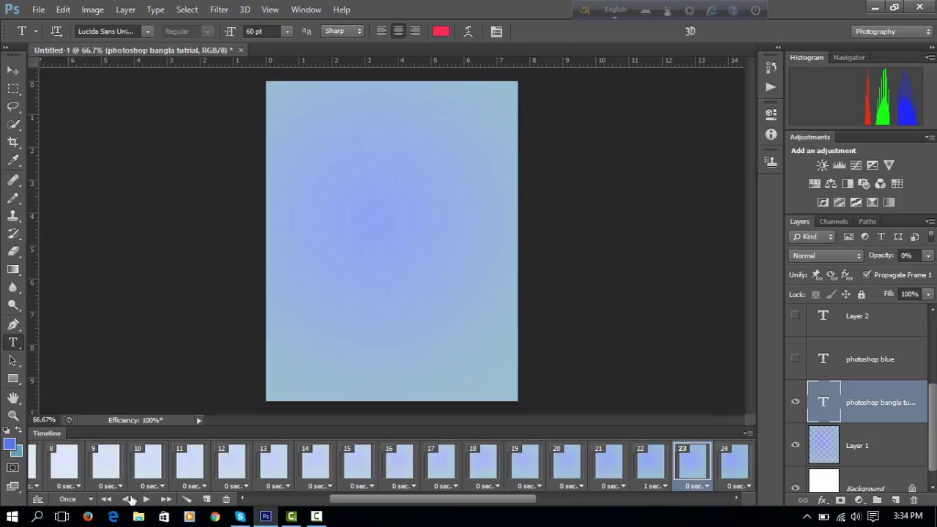
Play the animation from frame 1 to review the gradient and red text fading in
{"action": "left_click", "coordinate": [279, 499]}
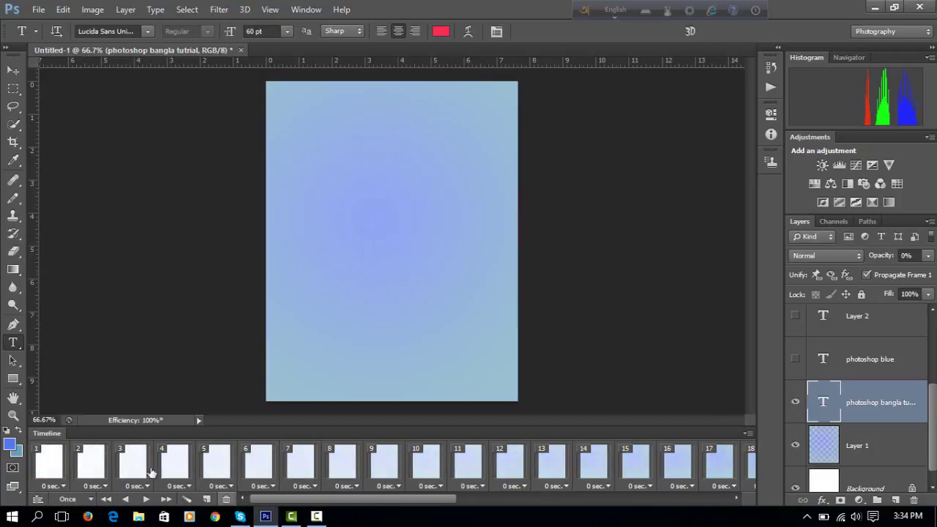
{"action": "left_click", "coordinate": [49, 460]}
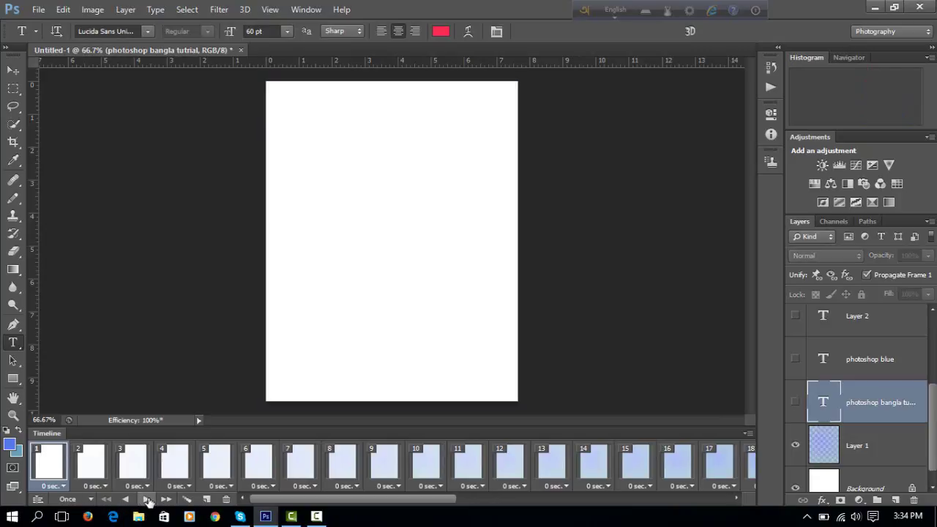
{"action": "left_click", "coordinate": [147, 499]}
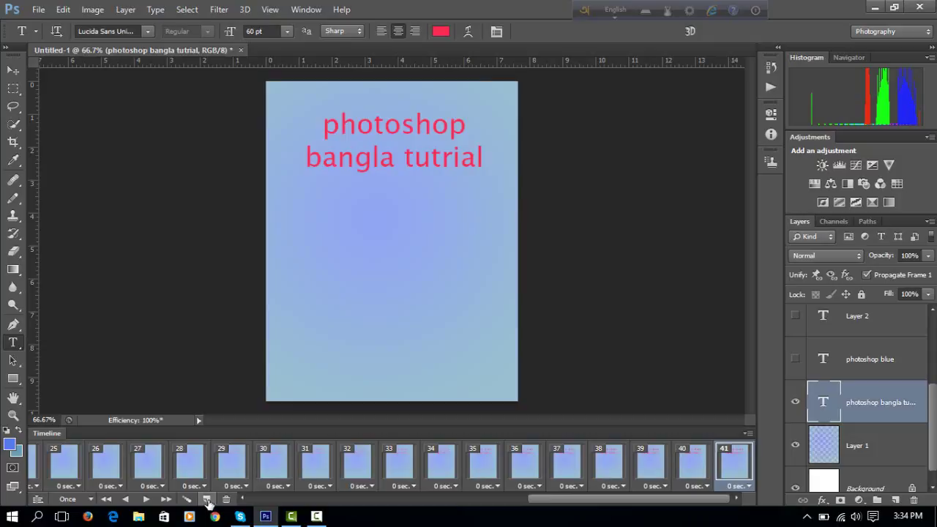
Set the delay of frame 40 to 1.0 second, keeping frame 41 at no delay
{"action": "left_click", "coordinate": [748, 487]}
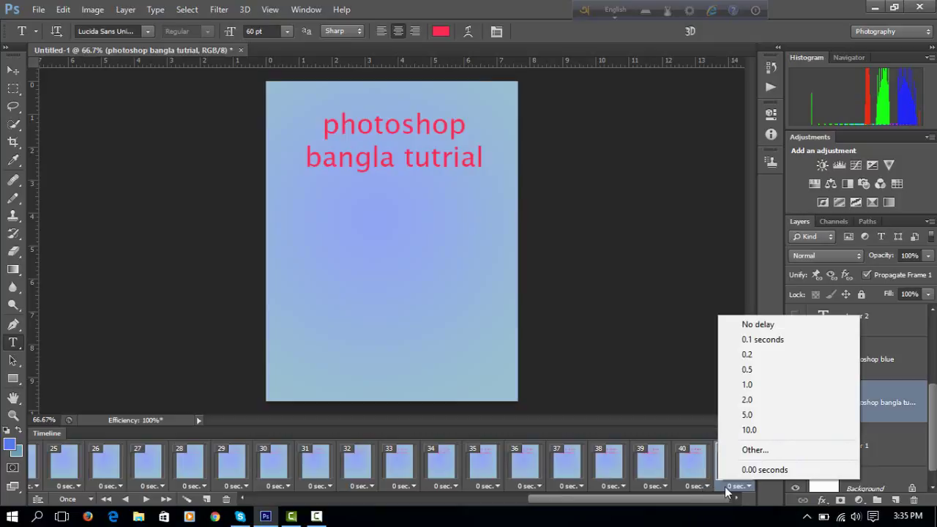
{"action": "left_click", "coordinate": [754, 331]}
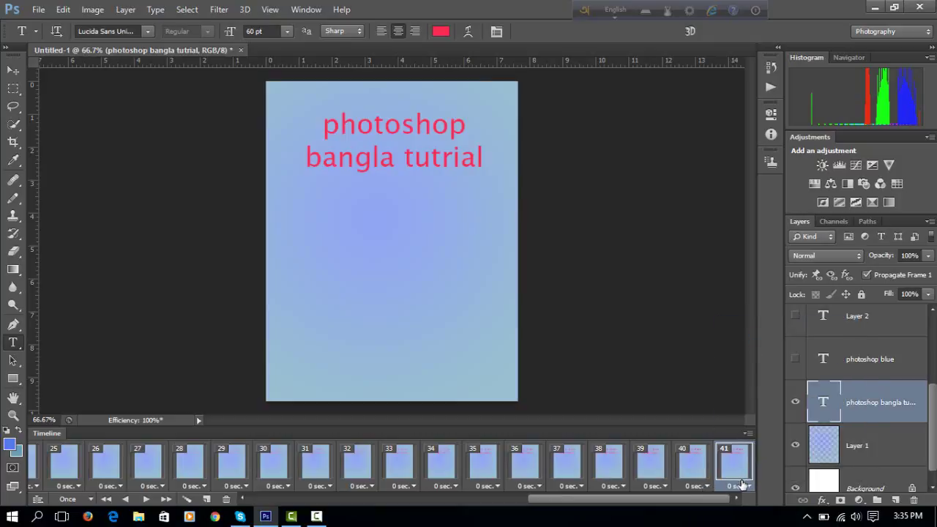
{"action": "left_click", "coordinate": [694, 486]}
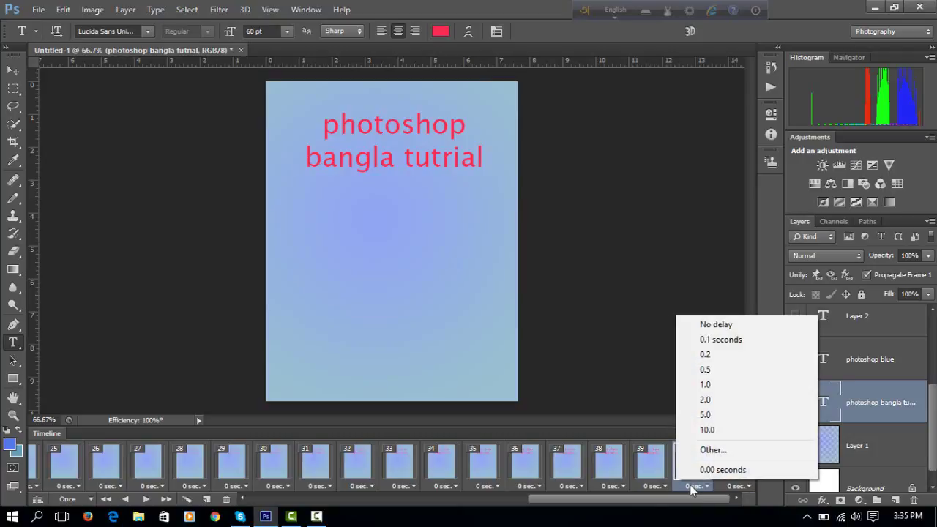
{"action": "left_click", "coordinate": [735, 494]}
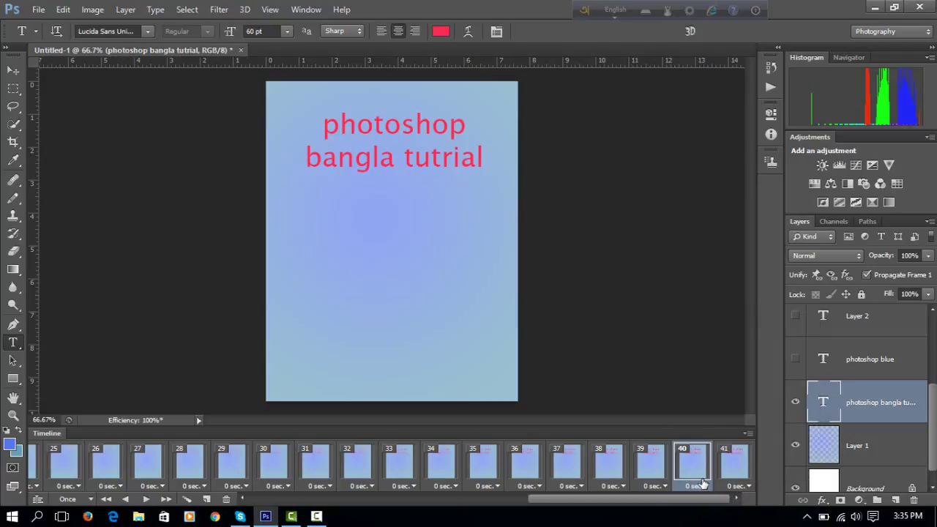
{"action": "left_click", "coordinate": [701, 485]}
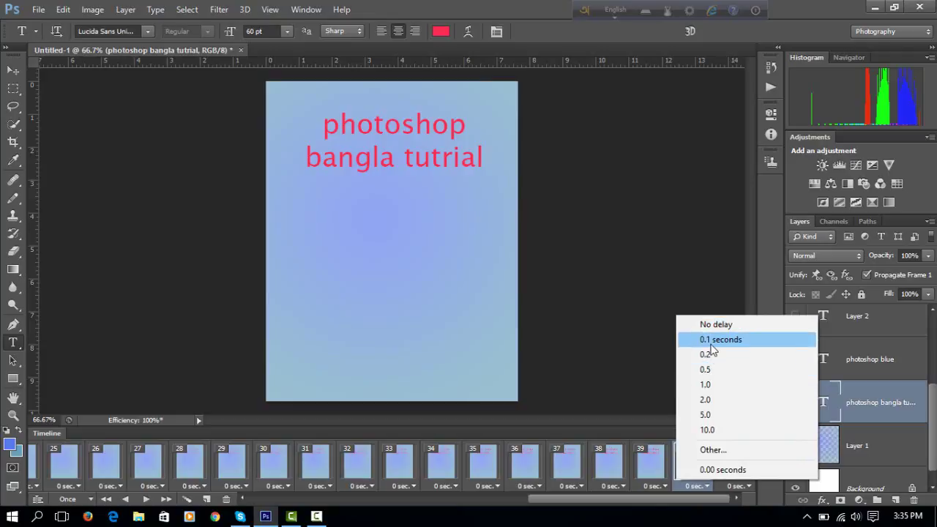
{"action": "left_click", "coordinate": [711, 385]}
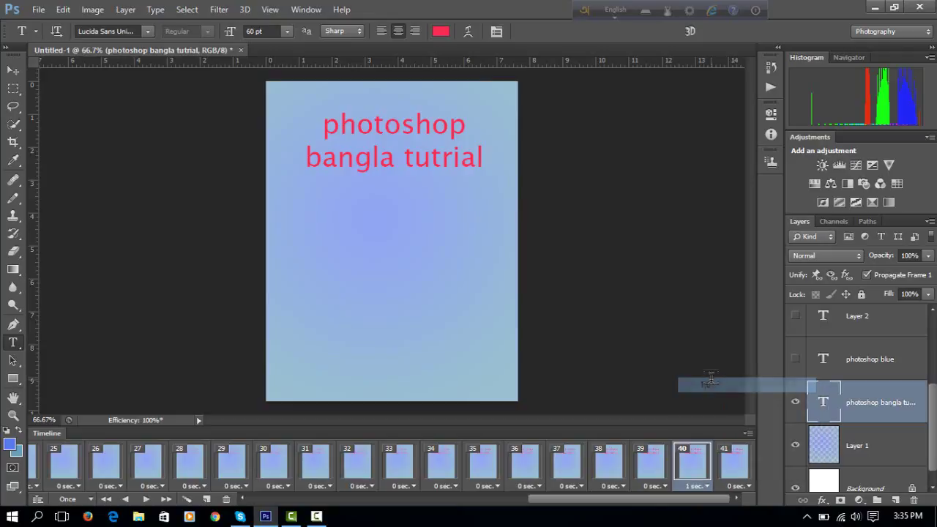
Make the photoshop blue text layer visible in frame 41 and duplicate that frame as frame 42
{"action": "left_click", "coordinate": [736, 472]}
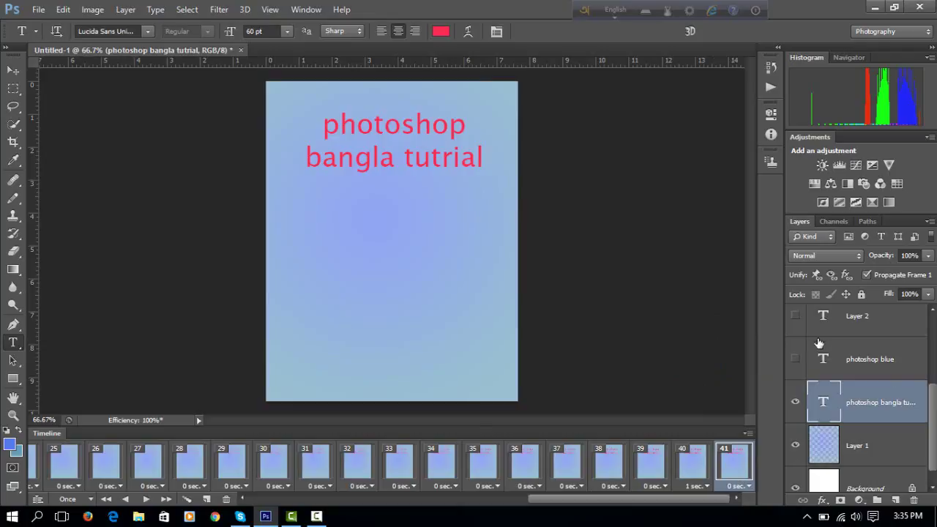
{"action": "left_click", "coordinate": [821, 360]}
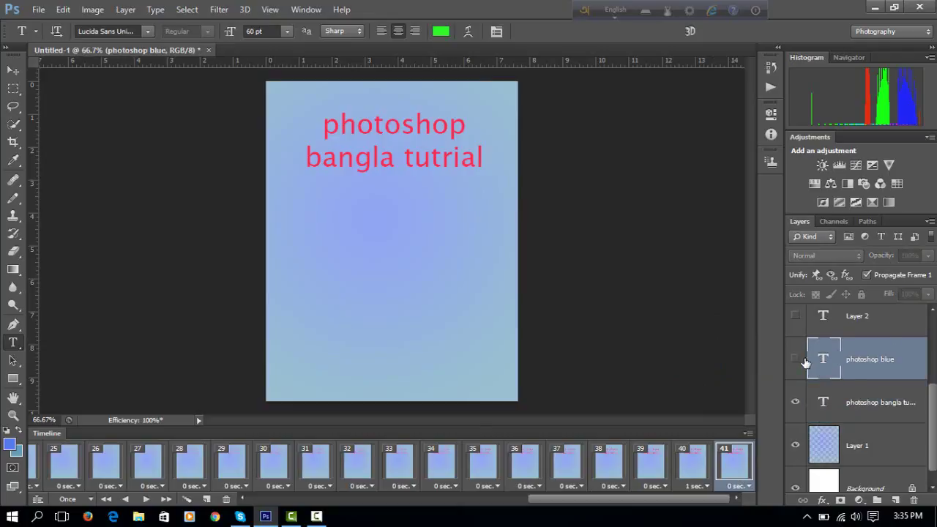
{"action": "left_click", "coordinate": [795, 361]}
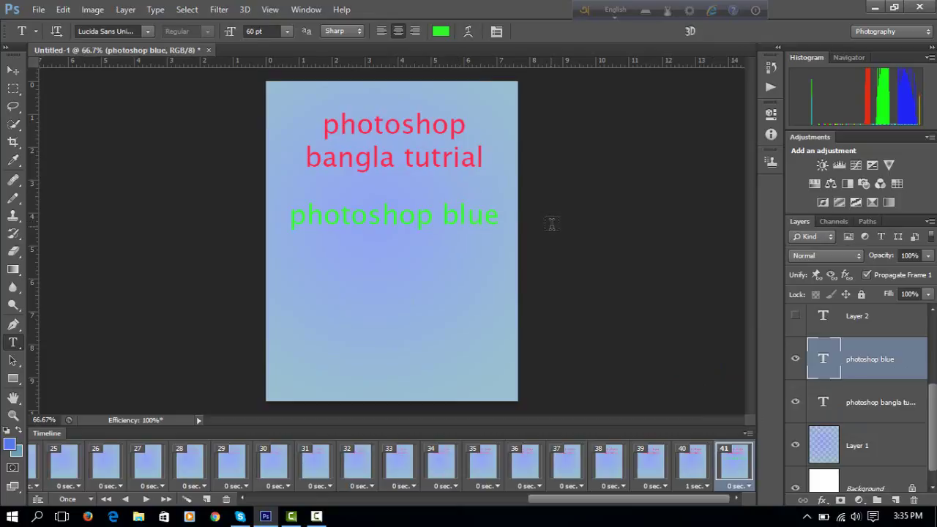
{"action": "left_click", "coordinate": [206, 499]}
Select frame 41, leave the green text's wording as is, and switch to the Move tool with no layer selected
{"action": "left_click", "coordinate": [703, 473]}
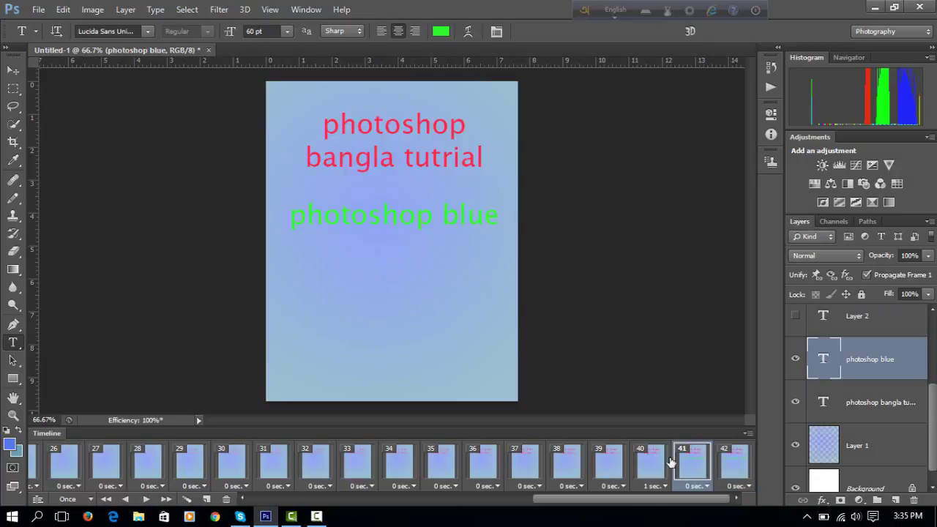
{"action": "left_click", "coordinate": [645, 462]}
{"action": "left_click", "coordinate": [688, 470]}
{"action": "left_click", "coordinate": [456, 217]}
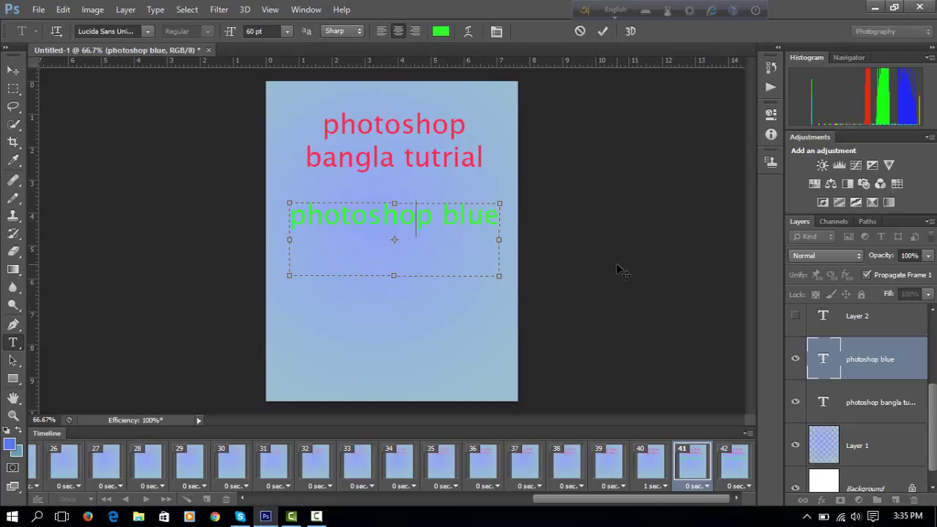
{"action": "key", "text": "ctrl+Return"}
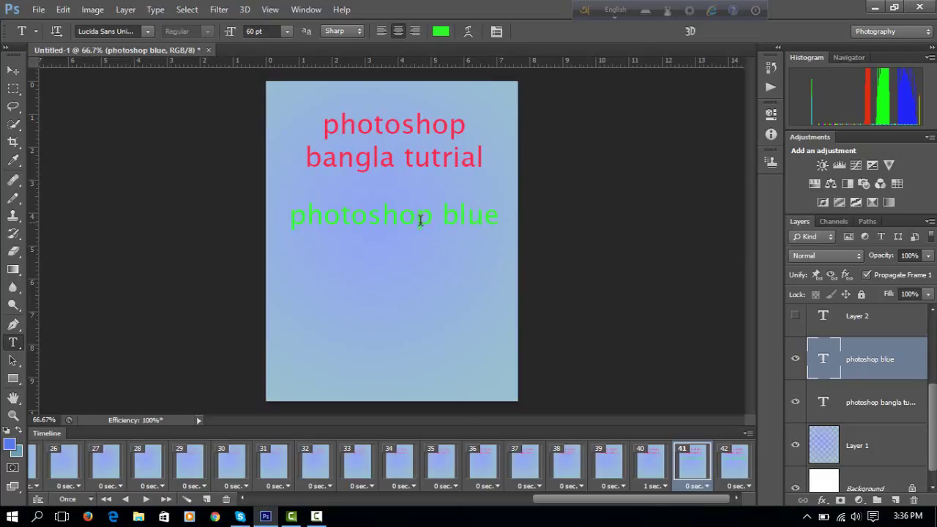
{"action": "left_click", "coordinate": [15, 75]}
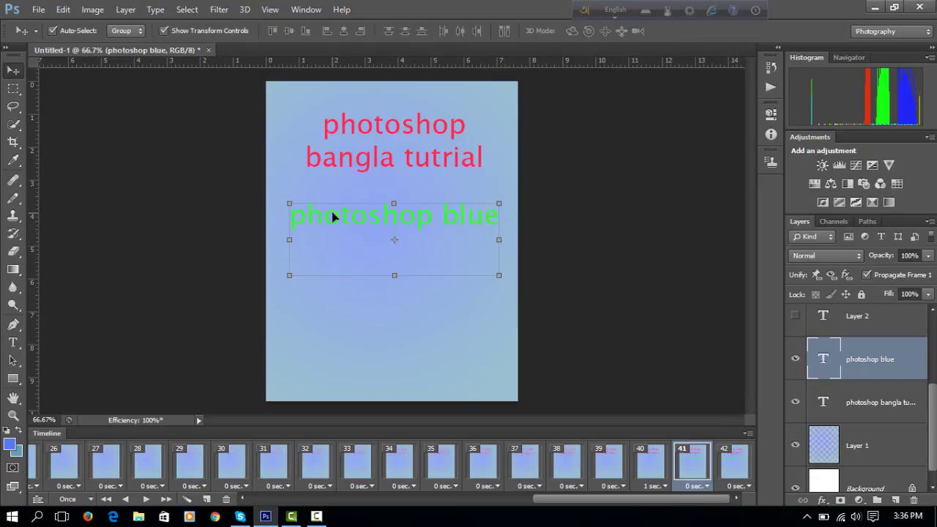
{"action": "left_click", "coordinate": [562, 263]}
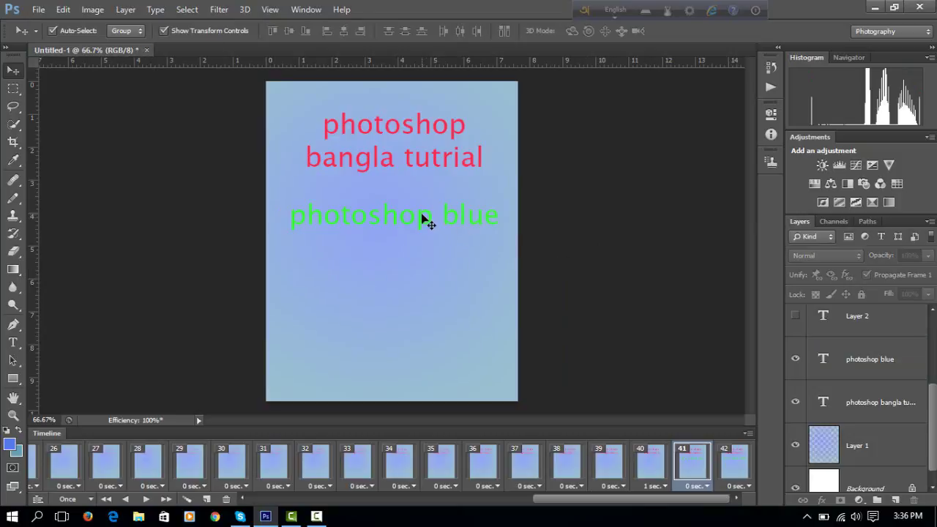
Nudge the photoshop bangla tutrial text to the right in frame 41, and return it to about its original position
{"action": "left_click", "coordinate": [860, 403]}
{"action": "key", "text": "Right"}
{"action": "key", "text": "Right"}
{"action": "key", "text": "Right"}
{"action": "key", "text": "Right"}
{"action": "key", "text": "Right"}
{"action": "key", "text": "Right"}
{"action": "key", "text": "Right"}
{"action": "key", "text": "Right"}
{"action": "key", "text": "Right"}
{"action": "key", "text": "Right"}
{"action": "key", "text": "Right"}
{"action": "key", "text": "Right"}
{"action": "key", "text": "Right"}
{"action": "key", "text": "Right"}
{"action": "key", "text": "Right"}
{"action": "key", "text": "Right"}
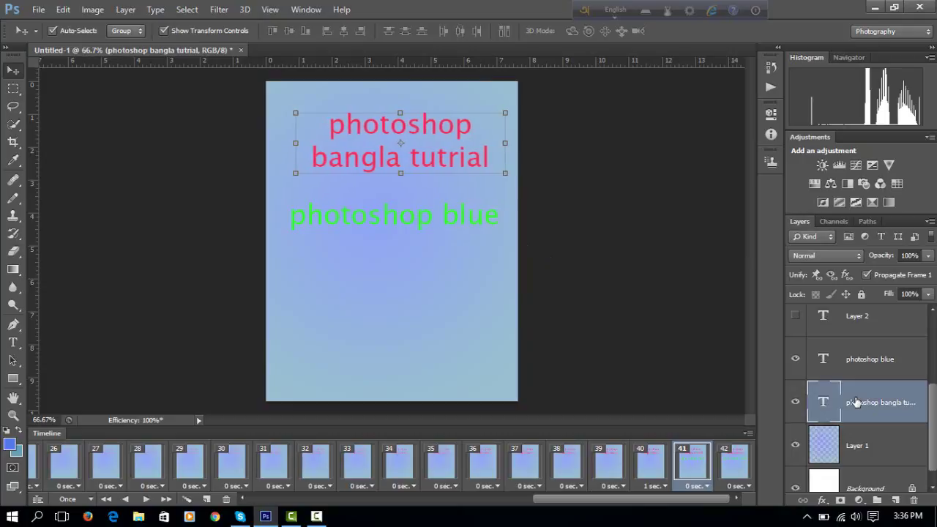
{"action": "key", "text": "Left"}
{"action": "key", "text": "Left"}
{"action": "key", "text": "Left"}
{"action": "key", "text": "Left"}
{"action": "key", "text": "Left"}
{"action": "key", "text": "Left"}
{"action": "key", "text": "Left"}
{"action": "key", "text": "Left"}
{"action": "key", "text": "Left"}
{"action": "key", "text": "Left"}
{"action": "key", "text": "Left"}
{"action": "key", "text": "Left"}
{"action": "key", "text": "Left"}
{"action": "key", "text": "Left"}
{"action": "key", "text": "Left"}
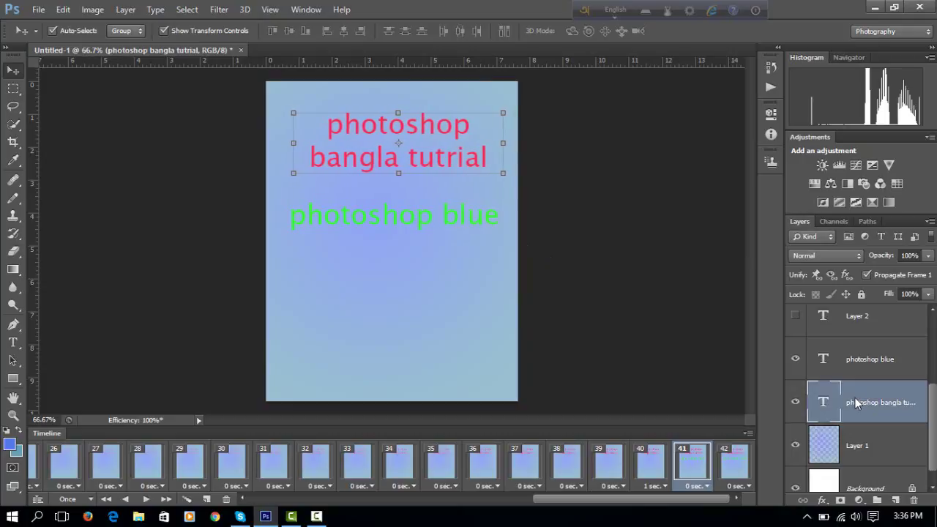
Nudge the green photoshop blue text layer horizontally to the right in frame 41 until only the word photoshop remains on the canvas
{"action": "left_click", "coordinate": [841, 358]}
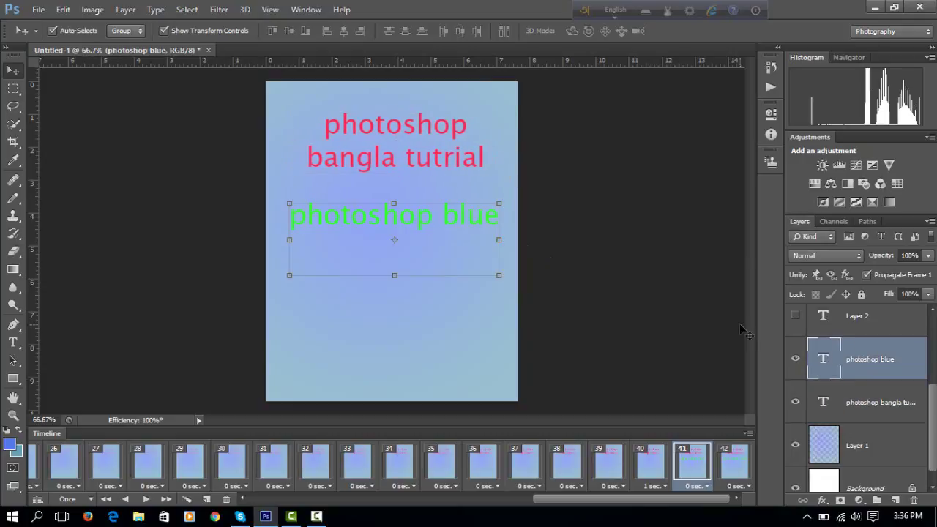
{"action": "key", "text": "Right"}
{"action": "key", "text": "Right"}
{"action": "key", "text": "Right"}
{"action": "key", "text": "Right"}
{"action": "key", "text": "Right"}
{"action": "key", "text": "Right"}
{"action": "key", "text": "Right"}
{"action": "key", "text": "Right"}
{"action": "key", "text": "Right"}
{"action": "key", "text": "Right"}
{"action": "key", "text": "Right"}
{"action": "key", "text": "Right"}
{"action": "key", "text": "Right"}
{"action": "key", "text": "Right"}
{"action": "key", "text": "Right"}
{"action": "key", "text": "Right"}
{"action": "key", "text": "Right"}
{"action": "key", "text": "Right"}
{"action": "key", "text": "Right"}
{"action": "key", "text": "Right"}
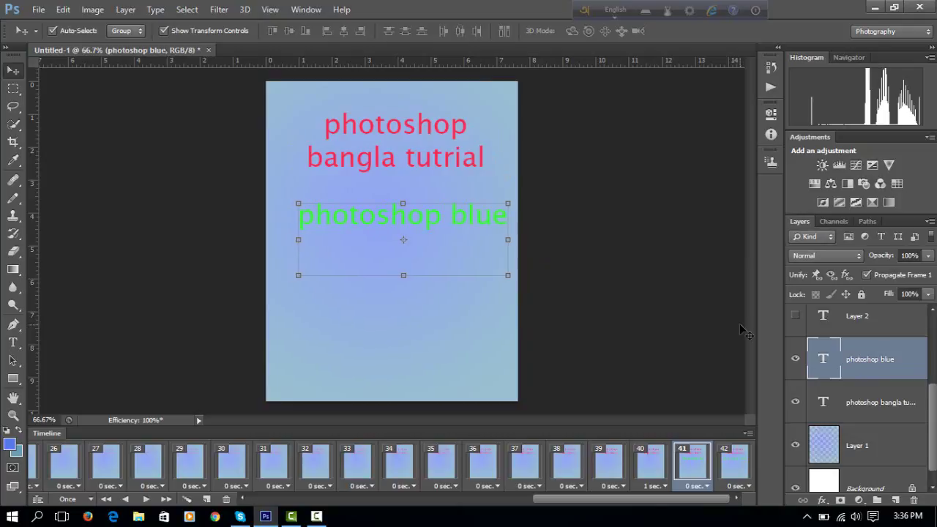
{"action": "key", "text": "Right"}
{"action": "key", "text": "Right"}
{"action": "key", "text": "Right"}
{"action": "key", "text": "Right"}
{"action": "key", "text": "Right"}
{"action": "key", "text": "Right"}
{"action": "key", "text": "Right"}
{"action": "key", "text": "Right"}
{"action": "key", "text": "Right"}
{"action": "key", "text": "Right"}
{"action": "key", "text": "Right"}
{"action": "key", "text": "Right"}
{"action": "key", "text": "Right"}
{"action": "key", "text": "Right"}
{"action": "key", "text": "Right"}
{"action": "key", "text": "Right"}
{"action": "key", "text": "Right"}
{"action": "key", "text": "Right"}
{"action": "key", "text": "Right"}
{"action": "key", "text": "Right"}
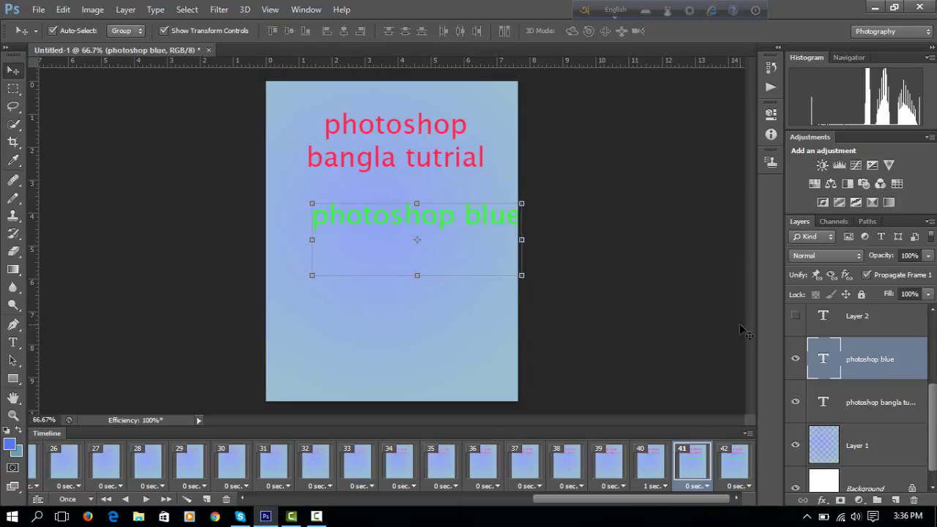
{"action": "key", "text": "Right"}
{"action": "key", "text": "Right"}
{"action": "key", "text": "Right"}
{"action": "key", "text": "Right"}
{"action": "key", "text": "Right"}
{"action": "key", "text": "Right"}
{"action": "key", "text": "Right"}
{"action": "key", "text": "Right"}
{"action": "key", "text": "Right"}
{"action": "key", "text": "Right"}
{"action": "key", "text": "Right"}
{"action": "key", "text": "Right"}
{"action": "key", "text": "Right"}
{"action": "key", "text": "Right"}
{"action": "key", "text": "Right"}
{"action": "key", "text": "Right"}
{"action": "key", "text": "Right"}
{"action": "key", "text": "Right"}
{"action": "key", "text": "Right"}
{"action": "key", "text": "Right"}
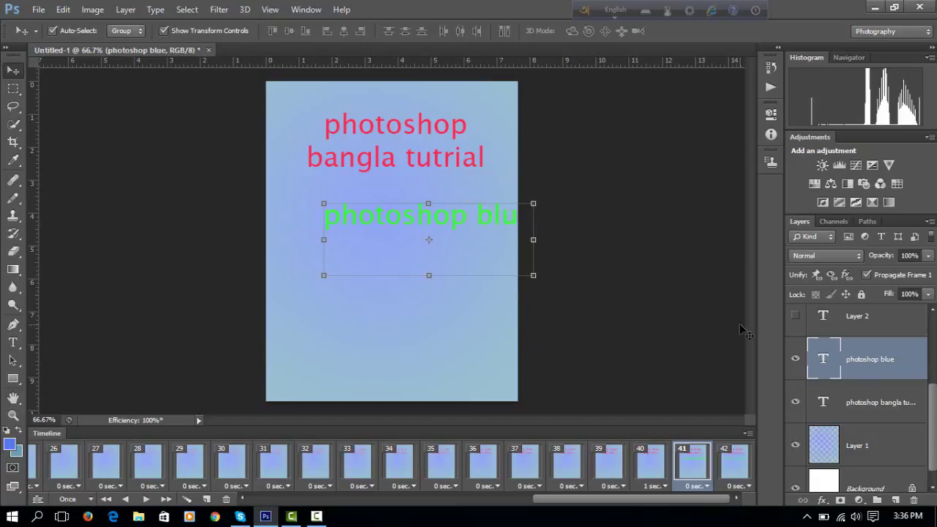
{"action": "key", "text": "Right"}
{"action": "key", "text": "Right"}
{"action": "key", "text": "Right"}
{"action": "key", "text": "Right"}
{"action": "key", "text": "Right"}
{"action": "key", "text": "Right"}
{"action": "key", "text": "Right"}
{"action": "key", "text": "Right"}
{"action": "key", "text": "Right"}
{"action": "key", "text": "Right"}
{"action": "key", "text": "Right"}
{"action": "key", "text": "Right"}
{"action": "key", "text": "Right"}
{"action": "key", "text": "Right"}
{"action": "key", "text": "Right"}
{"action": "key", "text": "Right"}
{"action": "key", "text": "Right"}
{"action": "key", "text": "Right"}
{"action": "key", "text": "Right"}
{"action": "key", "text": "Right"}
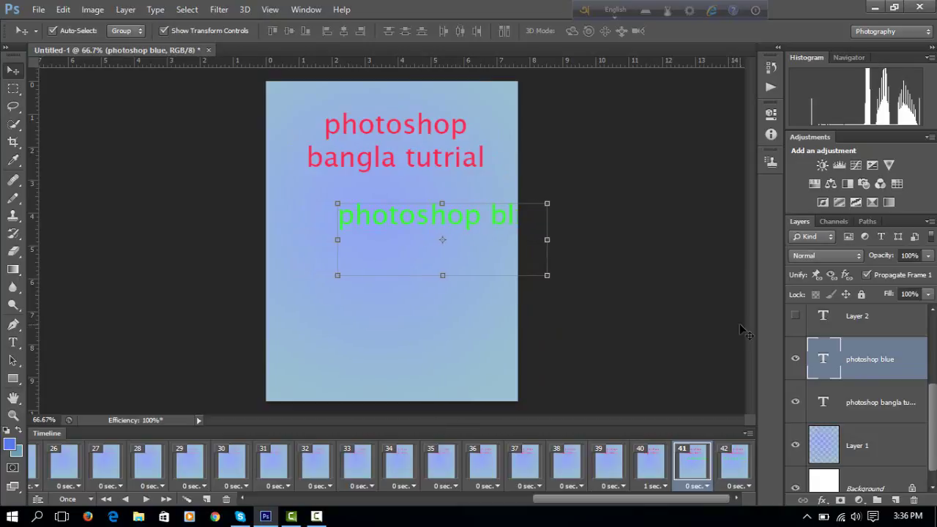
{"action": "key", "text": "Right"}
{"action": "key", "text": "Right"}
{"action": "key", "text": "Right"}
{"action": "key", "text": "Right"}
{"action": "key", "text": "Right"}
{"action": "key", "text": "Right"}
{"action": "key", "text": "Right"}
{"action": "key", "text": "Right"}
{"action": "key", "text": "Right"}
{"action": "key", "text": "Right"}
{"action": "key", "text": "Right"}
{"action": "key", "text": "Right"}
{"action": "key", "text": "Right"}
{"action": "key", "text": "Right"}
{"action": "key", "text": "Right"}
{"action": "key", "text": "Right"}
{"action": "key", "text": "Right"}
{"action": "key", "text": "Right"}
{"action": "key", "text": "Right"}
{"action": "key", "text": "Right"}
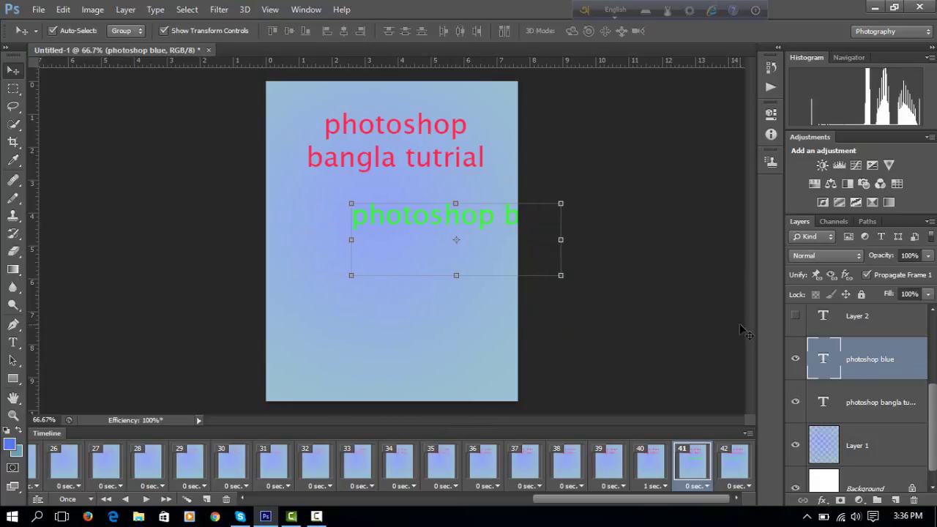
{"action": "key", "text": "Right"}
{"action": "key", "text": "Right"}
{"action": "key", "text": "Right"}
{"action": "key", "text": "Right"}
{"action": "key", "text": "Right"}
{"action": "key", "text": "Right"}
{"action": "key", "text": "Right"}
{"action": "key", "text": "Right"}
{"action": "key", "text": "Right"}
{"action": "key", "text": "Right"}
{"action": "key", "text": "Right"}
{"action": "key", "text": "Right"}
{"action": "key", "text": "Right"}
{"action": "key", "text": "Right"}
{"action": "key", "text": "Right"}
{"action": "key", "text": "Right"}
{"action": "key", "text": "Right"}
{"action": "key", "text": "Right"}
{"action": "key", "text": "Right"}
{"action": "key", "text": "Right"}
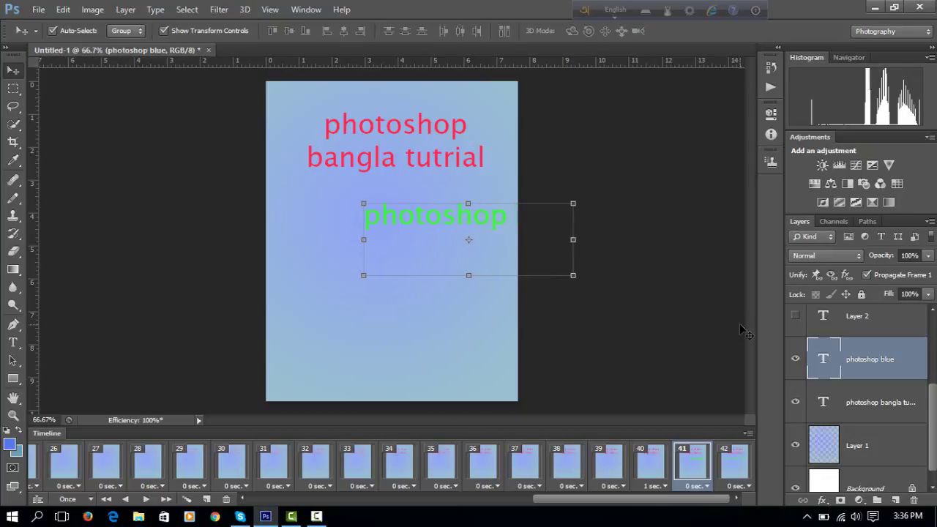
{"action": "key", "text": "Right"}
{"action": "key", "text": "Right"}
{"action": "key", "text": "Right"}
{"action": "key", "text": "Right"}
{"action": "key", "text": "Right"}
{"action": "key", "text": "Right"}
{"action": "key", "text": "Right"}
{"action": "key", "text": "Right"}
{"action": "key", "text": "Right"}
{"action": "key", "text": "Right"}
{"action": "key", "text": "Right"}
{"action": "key", "text": "Right"}
{"action": "key", "text": "Right"}
{"action": "key", "text": "Right"}
{"action": "key", "text": "Right"}
{"action": "key", "text": "Right"}
{"action": "key", "text": "Right"}
{"action": "key", "text": "Right"}
{"action": "key", "text": "Right"}
{"action": "key", "text": "Right"}
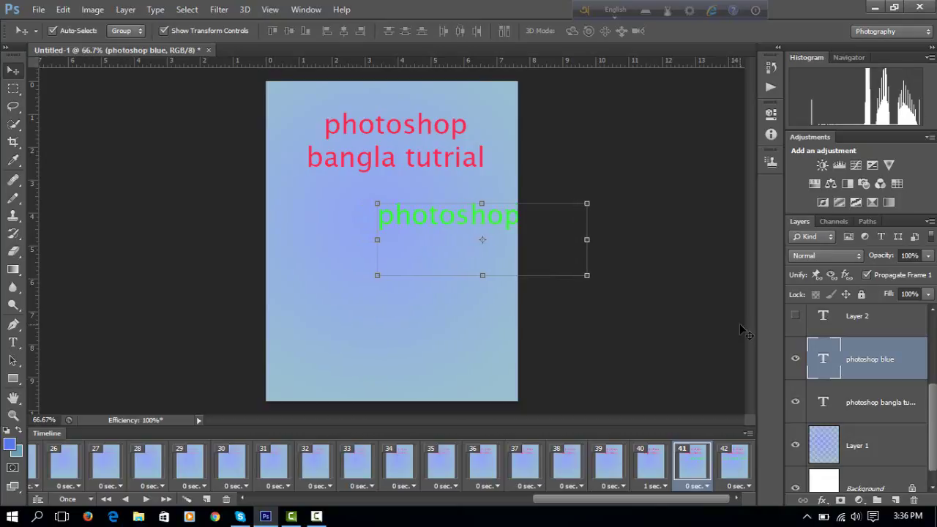
Nudge the green photoshop blue text layer farther right in frame 41 until only its first letters remain inside the canvas's right edge
{"action": "key", "text": "Right"}
{"action": "key", "text": "Right"}
{"action": "key", "text": "Right"}
{"action": "key", "text": "Right"}
{"action": "key", "text": "Right"}
{"action": "key", "text": "Right"}
{"action": "key", "text": "Right"}
{"action": "key", "text": "Right"}
{"action": "key", "text": "Right"}
{"action": "key", "text": "Right"}
{"action": "key", "text": "Right"}
{"action": "key", "text": "Right"}
{"action": "key", "text": "Right"}
{"action": "key", "text": "Right"}
{"action": "key", "text": "Right"}
{"action": "key", "text": "Right"}
{"action": "key", "text": "Right"}
{"action": "key", "text": "Right"}
{"action": "key", "text": "Right"}
{"action": "key", "text": "Right"}
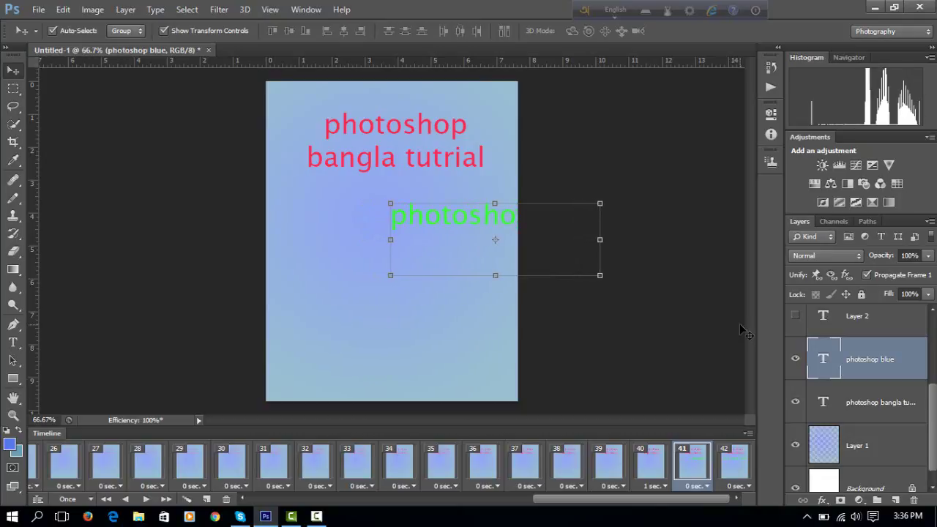
{"action": "key", "text": "Right"}
{"action": "key", "text": "Right"}
{"action": "key", "text": "Right"}
{"action": "key", "text": "Right"}
{"action": "key", "text": "Right"}
{"action": "key", "text": "Right"}
{"action": "key", "text": "Right"}
{"action": "key", "text": "Right"}
{"action": "key", "text": "Right"}
{"action": "key", "text": "Right"}
{"action": "key", "text": "Right"}
{"action": "key", "text": "Right"}
{"action": "key", "text": "Right"}
{"action": "key", "text": "Right"}
{"action": "key", "text": "Right"}
{"action": "key", "text": "Right"}
{"action": "key", "text": "Right"}
{"action": "key", "text": "Right"}
{"action": "key", "text": "Right"}
{"action": "key", "text": "Right"}
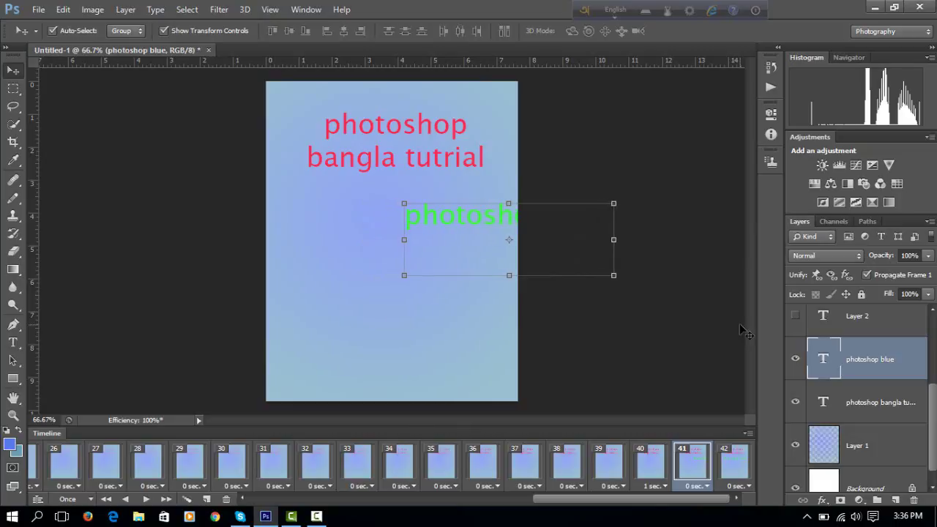
{"action": "key", "text": "Right"}
{"action": "key", "text": "Right"}
{"action": "key", "text": "Right"}
{"action": "key", "text": "Right"}
{"action": "key", "text": "Right"}
{"action": "key", "text": "Right"}
{"action": "key", "text": "Right"}
{"action": "key", "text": "Right"}
{"action": "key", "text": "Right"}
{"action": "key", "text": "Right"}
{"action": "key", "text": "Right"}
{"action": "key", "text": "Right"}
{"action": "key", "text": "Right"}
{"action": "key", "text": "Right"}
{"action": "key", "text": "Right"}
{"action": "key", "text": "Right"}
{"action": "key", "text": "Right"}
{"action": "key", "text": "Right"}
{"action": "key", "text": "Right"}
{"action": "key", "text": "Right"}
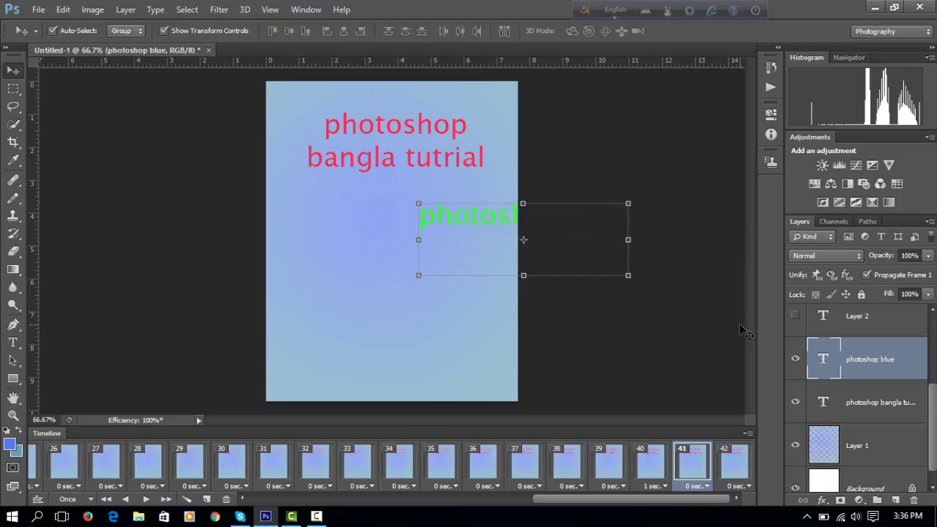
{"action": "key", "text": "Right"}
{"action": "key", "text": "Right"}
{"action": "key", "text": "Right"}
{"action": "key", "text": "Right"}
{"action": "key", "text": "Right"}
{"action": "key", "text": "Right"}
{"action": "key", "text": "Right"}
{"action": "key", "text": "Right"}
{"action": "key", "text": "Right"}
{"action": "key", "text": "Right"}
{"action": "key", "text": "Right"}
{"action": "key", "text": "Right"}
{"action": "key", "text": "Right"}
{"action": "key", "text": "Right"}
{"action": "key", "text": "Right"}
{"action": "key", "text": "Right"}
{"action": "key", "text": "Right"}
{"action": "key", "text": "Right"}
{"action": "key", "text": "Right"}
{"action": "key", "text": "Right"}
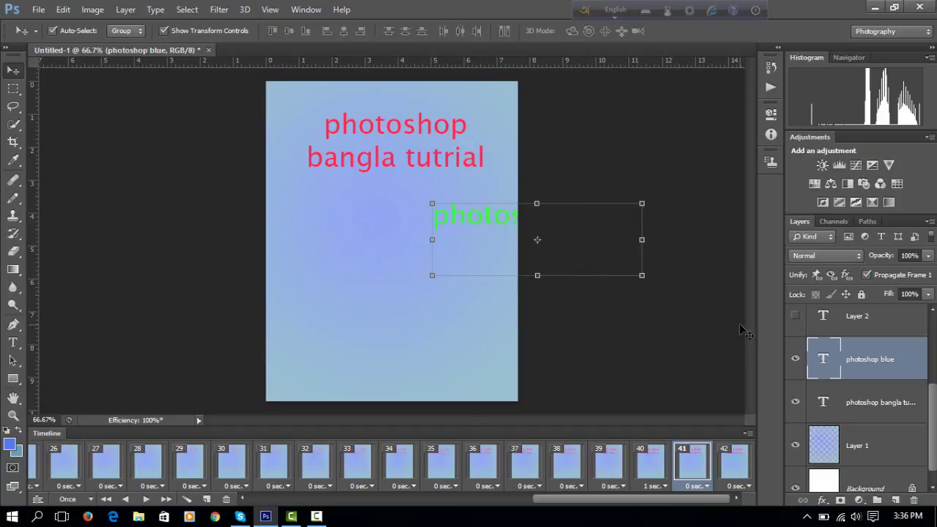
{"action": "key", "text": "Right"}
{"action": "key", "text": "Right"}
{"action": "key", "text": "Right"}
{"action": "key", "text": "Right"}
{"action": "key", "text": "Right"}
{"action": "key", "text": "Right"}
{"action": "key", "text": "Right"}
{"action": "key", "text": "Right"}
{"action": "key", "text": "Right"}
{"action": "key", "text": "Right"}
{"action": "key", "text": "Right"}
{"action": "key", "text": "Right"}
{"action": "key", "text": "Right"}
{"action": "key", "text": "Right"}
{"action": "key", "text": "Right"}
{"action": "key", "text": "Right"}
{"action": "key", "text": "Right"}
{"action": "key", "text": "Right"}
{"action": "key", "text": "Right"}
{"action": "key", "text": "Right"}
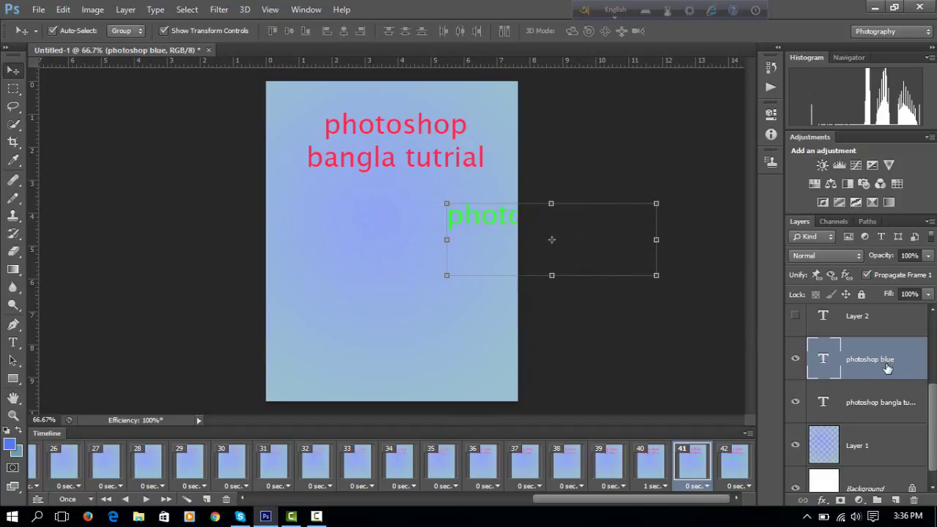
{"action": "key", "text": "Right"}
{"action": "key", "text": "Right"}
{"action": "key", "text": "Right"}
{"action": "key", "text": "Right"}
{"action": "key", "text": "Right"}
{"action": "key", "text": "Right"}
{"action": "key", "text": "Right"}
{"action": "key", "text": "Right"}
{"action": "key", "text": "Right"}
{"action": "key", "text": "Right"}
{"action": "key", "text": "Right"}
{"action": "key", "text": "Right"}
{"action": "key", "text": "Right"}
{"action": "key", "text": "Right"}
{"action": "key", "text": "Right"}
{"action": "key", "text": "Right"}
{"action": "key", "text": "Right"}
{"action": "key", "text": "Right"}
{"action": "key", "text": "Right"}
{"action": "key", "text": "Right"}
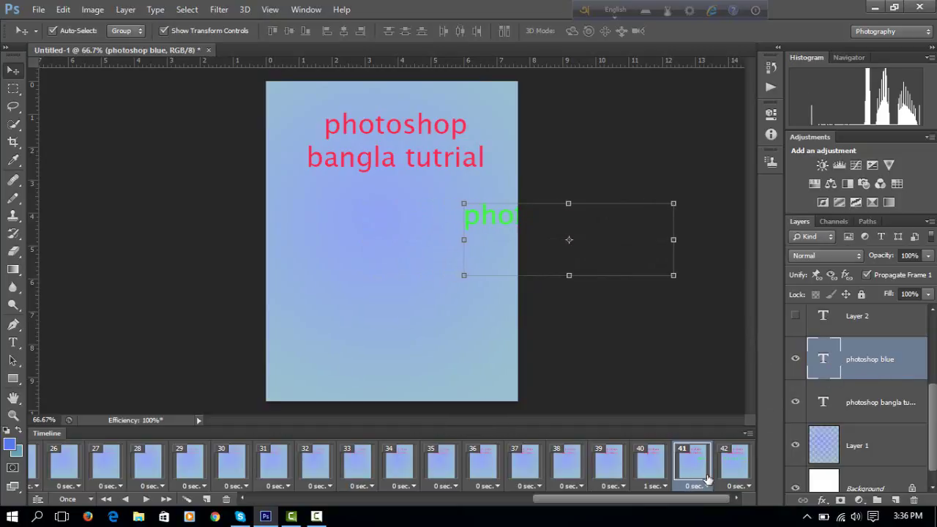
{"action": "key", "text": "Right"}
{"action": "key", "text": "Right"}
{"action": "key", "text": "Right"}
{"action": "key", "text": "Right"}
{"action": "key", "text": "Right"}
{"action": "key", "text": "Right"}
{"action": "key", "text": "Right"}
{"action": "key", "text": "Right"}
{"action": "key", "text": "Right"}
{"action": "key", "text": "Right"}
{"action": "key", "text": "Right"}
{"action": "key", "text": "Right"}
{"action": "key", "text": "Right"}
{"action": "key", "text": "Right"}
{"action": "key", "text": "Right"}
{"action": "key", "text": "Right"}
{"action": "key", "text": "Right"}
{"action": "key", "text": "Right"}
{"action": "key", "text": "Right"}
{"action": "key", "text": "Right"}
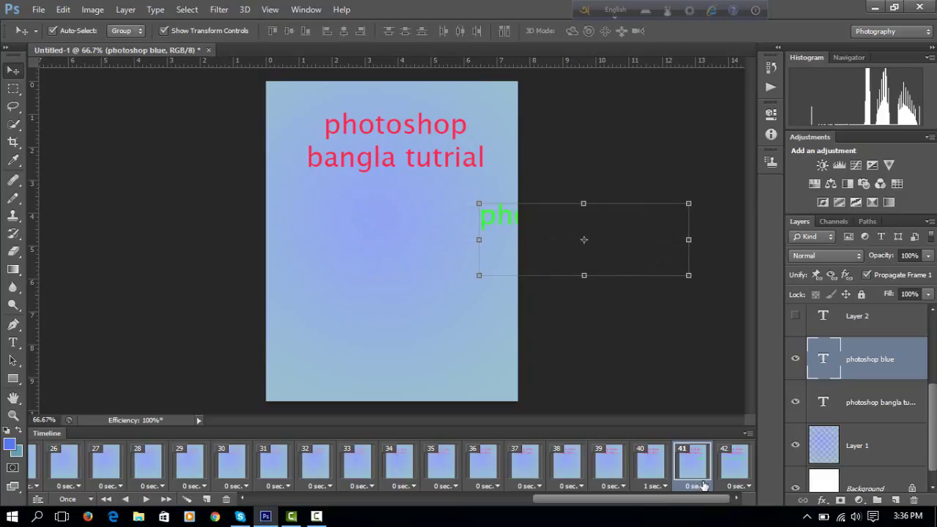
{"action": "key", "text": "Right"}
{"action": "key", "text": "Right"}
{"action": "key", "text": "Right"}
{"action": "key", "text": "Right"}
{"action": "key", "text": "Right"}
{"action": "key", "text": "Right"}
{"action": "key", "text": "Right"}
{"action": "key", "text": "Right"}
{"action": "key", "text": "Right"}
{"action": "key", "text": "Right"}
{"action": "key", "text": "Right"}
{"action": "key", "text": "Right"}
{"action": "key", "text": "Right"}
{"action": "key", "text": "Right"}
{"action": "key", "text": "Right"}
{"action": "key", "text": "Right"}
{"action": "key", "text": "Right"}
{"action": "key", "text": "Right"}
{"action": "key", "text": "Right"}
{"action": "key", "text": "Right"}
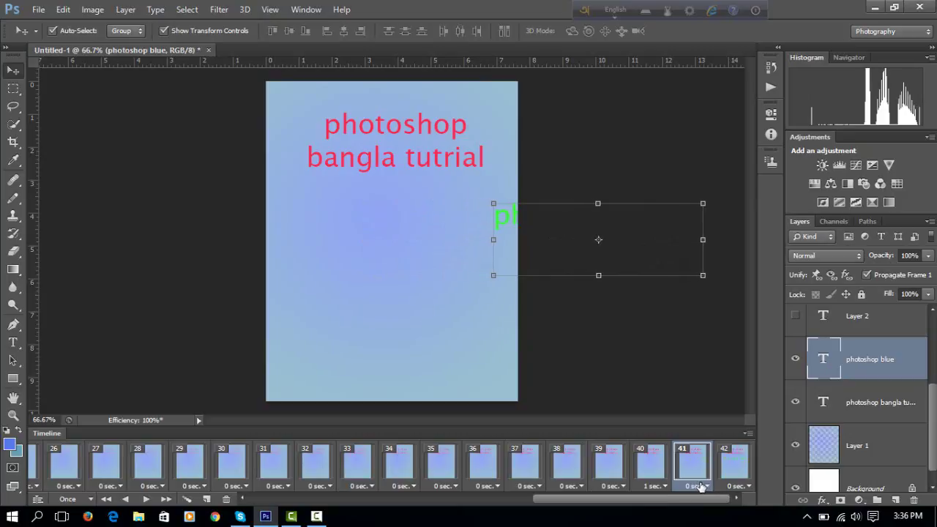
Nudge the green photoshop blue text layer right in frame 41 until the text sits just past the canvas's right edge
{"action": "key", "text": "Right"}
{"action": "key", "text": "Right"}
{"action": "key", "text": "Right"}
{"action": "key", "text": "Right"}
{"action": "key", "text": "Right"}
{"action": "key", "text": "Right"}
{"action": "key", "text": "Right"}
{"action": "key", "text": "Right"}
{"action": "key", "text": "Right"}
{"action": "key", "text": "Right"}
{"action": "key", "text": "Right"}
{"action": "key", "text": "Right"}
{"action": "key", "text": "Right"}
{"action": "key", "text": "Right"}
{"action": "key", "text": "Right"}
{"action": "key", "text": "Right"}
{"action": "key", "text": "Right"}
{"action": "key", "text": "Right"}
{"action": "key", "text": "Right"}
{"action": "key", "text": "Right"}
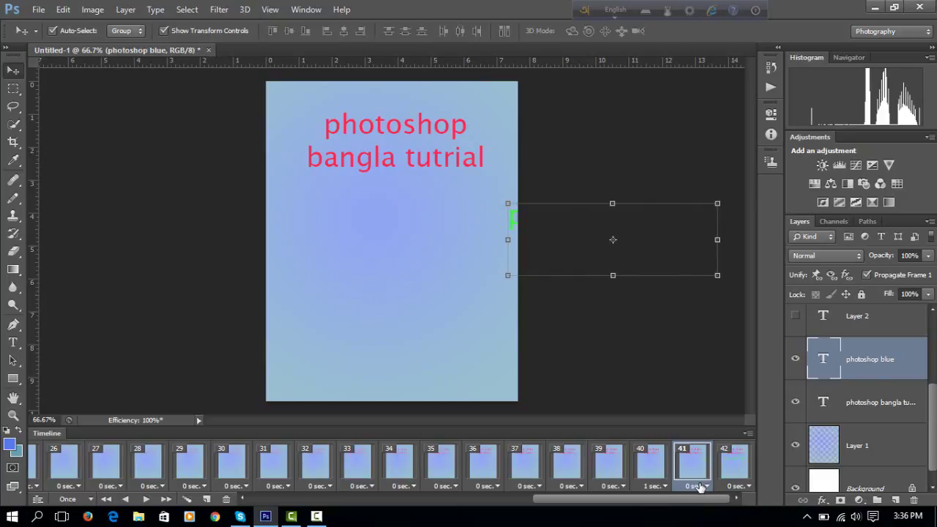
{"action": "key", "text": "Right"}
{"action": "key", "text": "Right"}
{"action": "key", "text": "Right"}
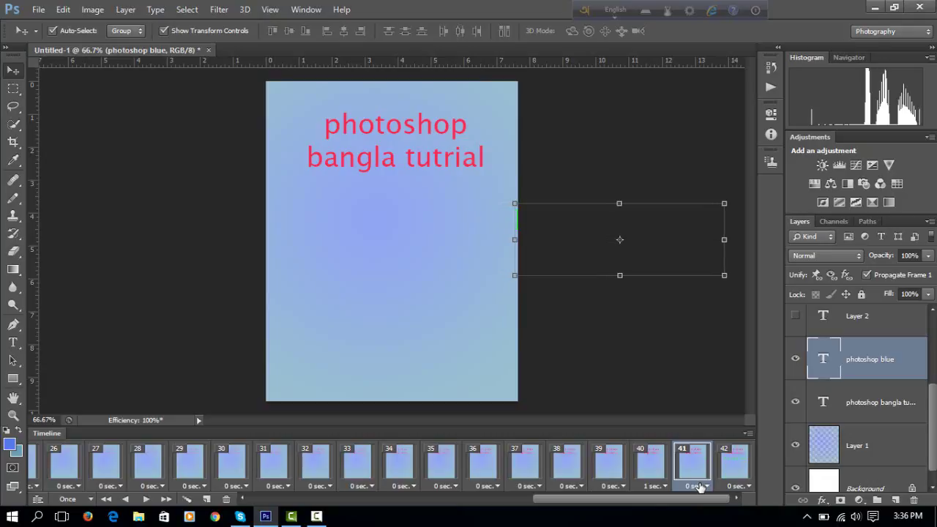
{"action": "key", "text": "Right"}
Duplicate frame 42, which shows the complete green text, at the end of the frame animation
{"action": "left_click", "coordinate": [742, 466], "text": "shift"}
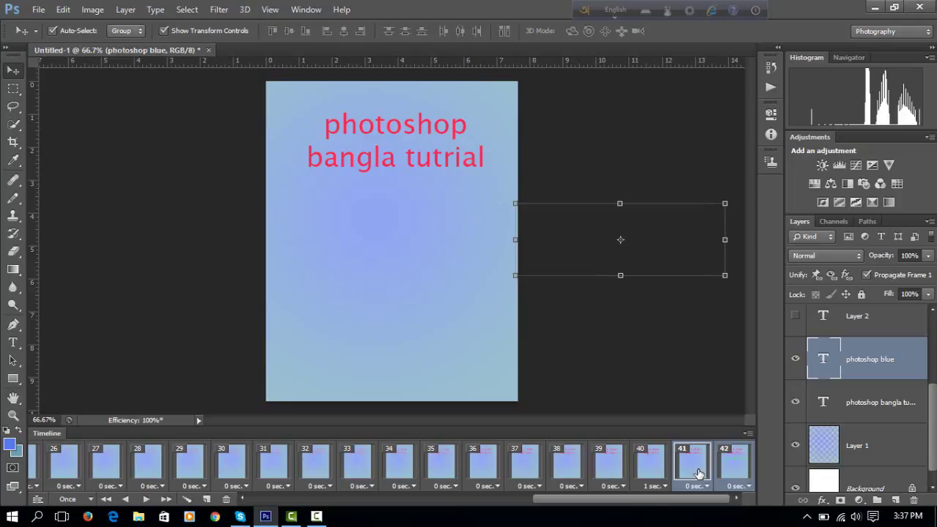
{"action": "left_click", "coordinate": [699, 474]}
{"action": "left_click", "coordinate": [725, 472]}
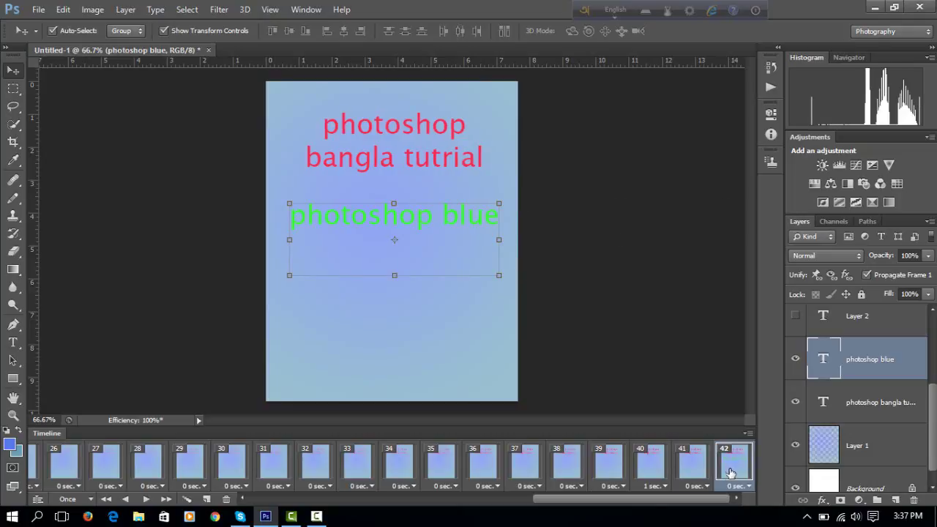
{"action": "left_click", "coordinate": [207, 500]}
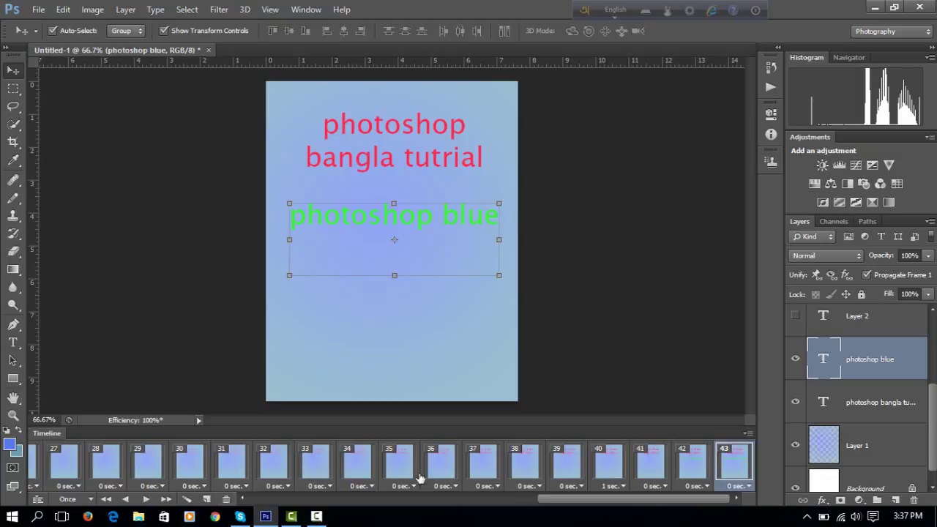
Select frame 42 and nudge the green photoshop blue text layer horizontally to the right until only the word photoshop remains on the canvas
{"action": "left_click", "coordinate": [689, 486]}
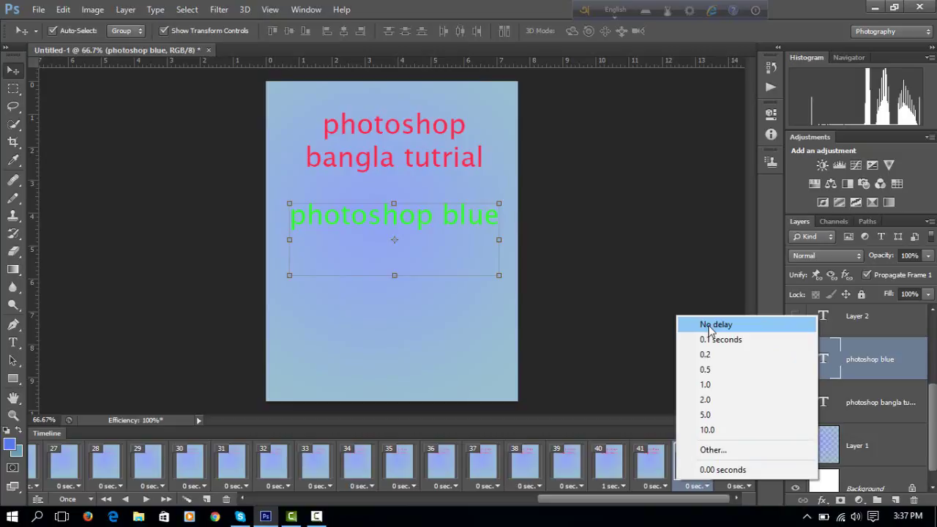
{"action": "left_click", "coordinate": [685, 486]}
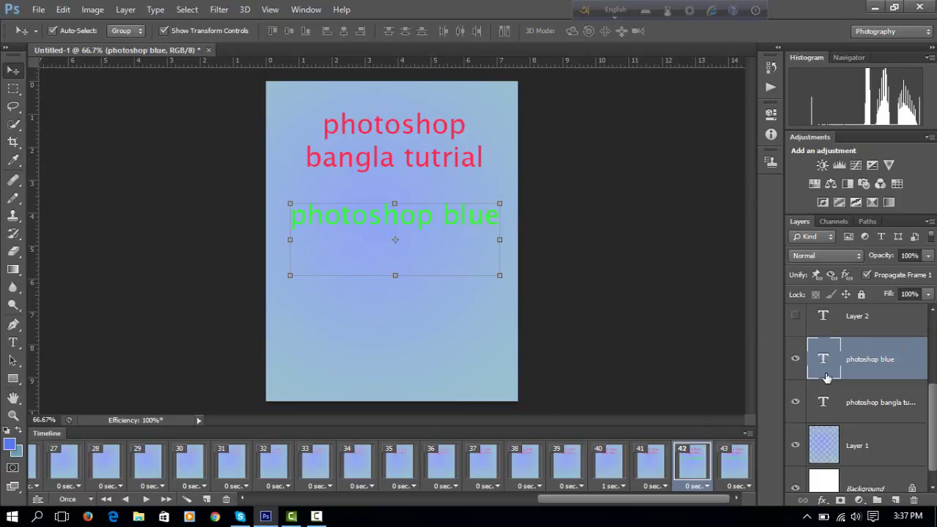
{"action": "key", "text": "Right"}
{"action": "key", "text": "Right"}
{"action": "key", "text": "Right"}
{"action": "key", "text": "Right"}
{"action": "key", "text": "Right"}
{"action": "key", "text": "Right"}
{"action": "key", "text": "Right"}
{"action": "key", "text": "Right"}
{"action": "key", "text": "Right"}
{"action": "key", "text": "Right"}
{"action": "key", "text": "Right"}
{"action": "key", "text": "Right"}
{"action": "key", "text": "Right"}
{"action": "key", "text": "Right"}
{"action": "key", "text": "Right"}
{"action": "key", "text": "Right"}
{"action": "key", "text": "Right"}
{"action": "key", "text": "Right"}
{"action": "key", "text": "Right"}
{"action": "key", "text": "Right"}
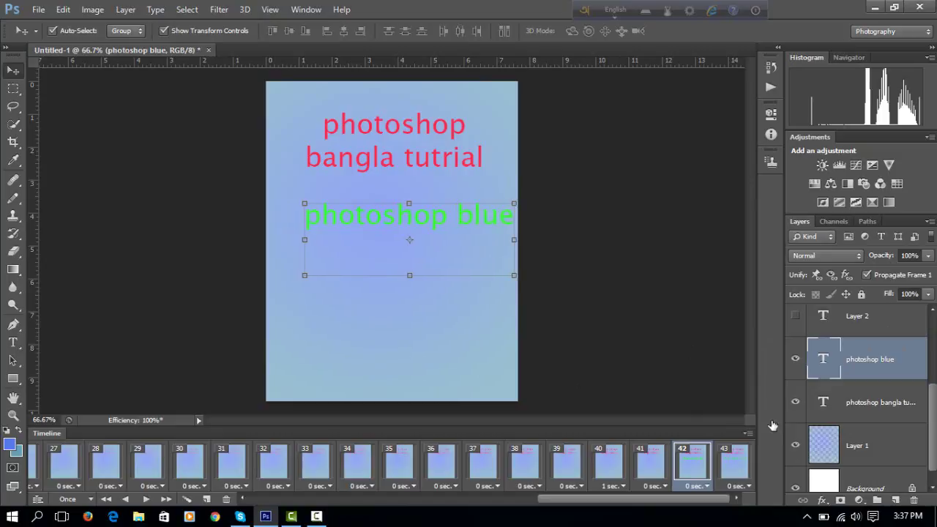
{"action": "key", "text": "Right"}
{"action": "key", "text": "Right"}
{"action": "key", "text": "Right"}
{"action": "key", "text": "Right"}
{"action": "key", "text": "Right"}
{"action": "key", "text": "Right"}
{"action": "key", "text": "Right"}
{"action": "key", "text": "Right"}
{"action": "key", "text": "Right"}
{"action": "key", "text": "Right"}
{"action": "key", "text": "Right"}
{"action": "key", "text": "Right"}
{"action": "key", "text": "Right"}
{"action": "key", "text": "Right"}
{"action": "key", "text": "Right"}
{"action": "key", "text": "Right"}
{"action": "key", "text": "Right"}
{"action": "key", "text": "Right"}
{"action": "key", "text": "Right"}
{"action": "key", "text": "Right"}
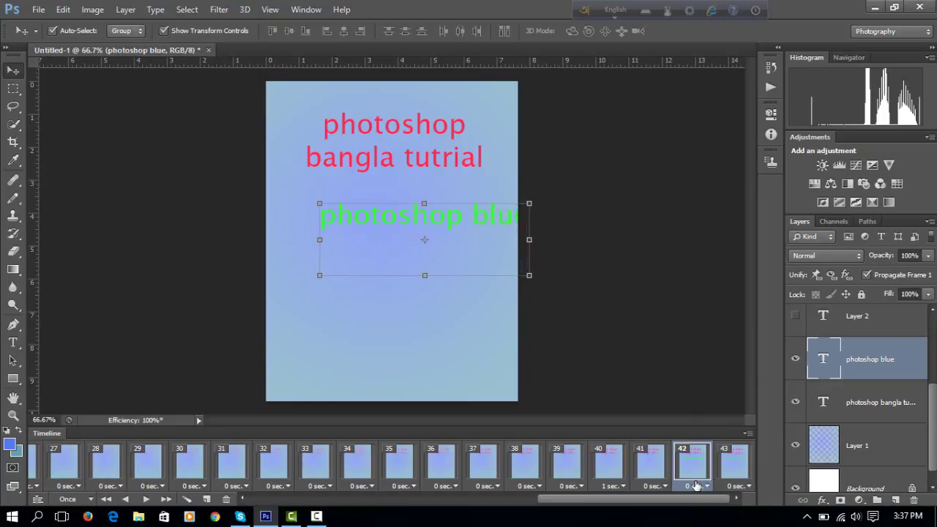
{"action": "key", "text": "Right"}
{"action": "key", "text": "Right"}
{"action": "key", "text": "Right"}
{"action": "key", "text": "Right"}
{"action": "key", "text": "Right"}
{"action": "key", "text": "Right"}
{"action": "key", "text": "Right"}
{"action": "key", "text": "Right"}
{"action": "key", "text": "Right"}
{"action": "key", "text": "Right"}
{"action": "key", "text": "Right"}
{"action": "key", "text": "Right"}
{"action": "key", "text": "Right"}
{"action": "key", "text": "Right"}
{"action": "key", "text": "Right"}
{"action": "key", "text": "Right"}
{"action": "key", "text": "Right"}
{"action": "key", "text": "Right"}
{"action": "key", "text": "Right"}
{"action": "key", "text": "Right"}
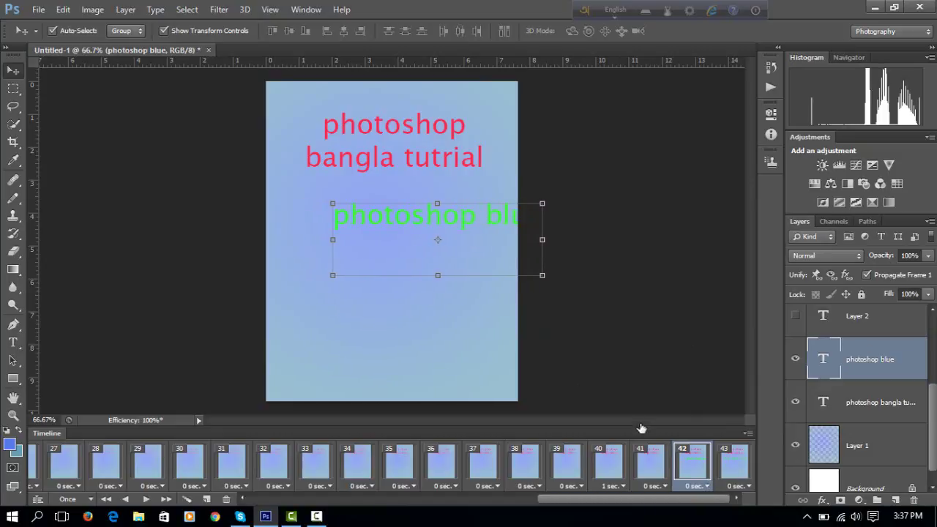
{"action": "key", "text": "Right"}
{"action": "key", "text": "Right"}
{"action": "key", "text": "Right"}
{"action": "key", "text": "Right"}
{"action": "key", "text": "Right"}
{"action": "key", "text": "Right"}
{"action": "key", "text": "Right"}
{"action": "key", "text": "Right"}
{"action": "key", "text": "Right"}
{"action": "key", "text": "Right"}
{"action": "key", "text": "Right"}
{"action": "key", "text": "Right"}
{"action": "key", "text": "Right"}
{"action": "key", "text": "Right"}
{"action": "key", "text": "Right"}
{"action": "key", "text": "Right"}
{"action": "key", "text": "Right"}
{"action": "key", "text": "Right"}
{"action": "key", "text": "Right"}
{"action": "key", "text": "Right"}
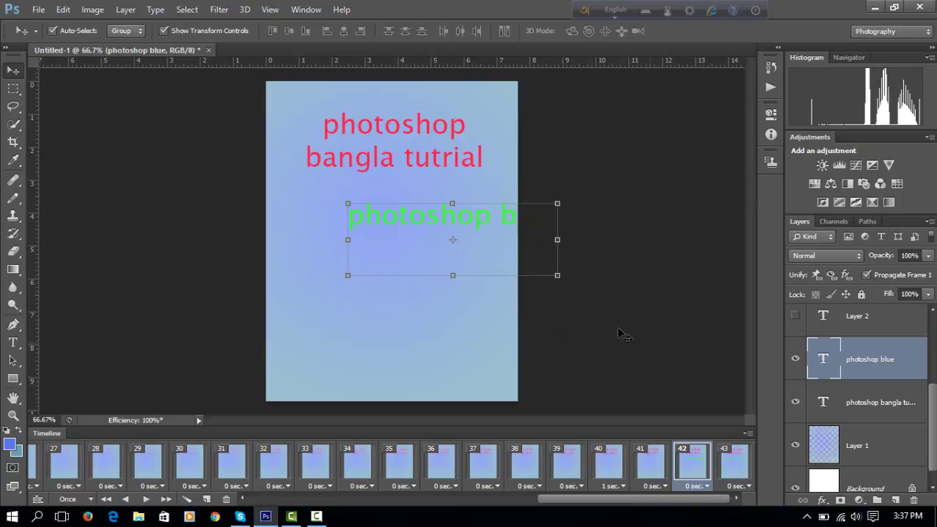
{"action": "key", "text": "Right"}
{"action": "key", "text": "Right"}
{"action": "key", "text": "Right"}
{"action": "key", "text": "Right"}
{"action": "key", "text": "Right"}
{"action": "key", "text": "Right"}
{"action": "key", "text": "Right"}
{"action": "key", "text": "Right"}
{"action": "key", "text": "Right"}
{"action": "key", "text": "Right"}
{"action": "key", "text": "Right"}
{"action": "key", "text": "Right"}
{"action": "key", "text": "Right"}
{"action": "key", "text": "Right"}
{"action": "key", "text": "Right"}
{"action": "key", "text": "Right"}
{"action": "key", "text": "Right"}
{"action": "key", "text": "Right"}
{"action": "key", "text": "Right"}
{"action": "key", "text": "Right"}
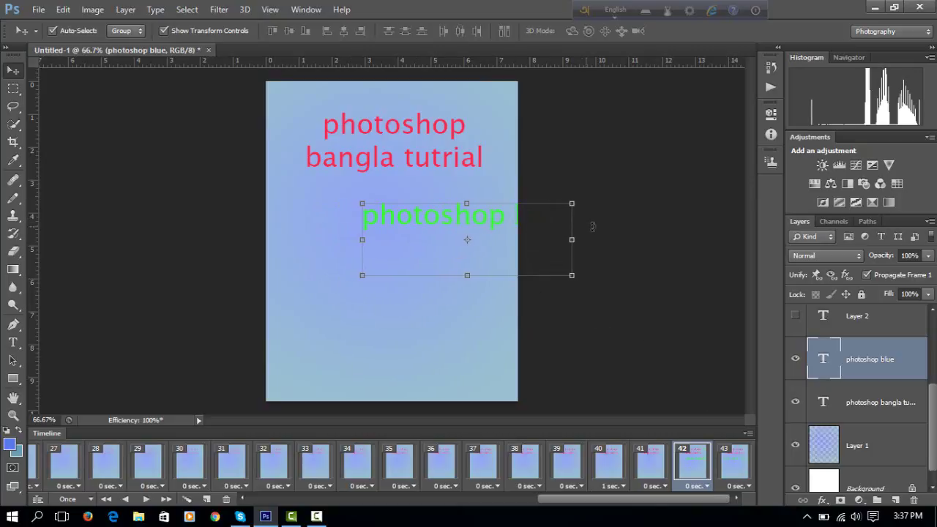
{"action": "key", "text": "Right"}
{"action": "key", "text": "Right"}
{"action": "key", "text": "Right"}
{"action": "key", "text": "Right"}
{"action": "key", "text": "Right"}
{"action": "key", "text": "Right"}
{"action": "key", "text": "Right"}
{"action": "key", "text": "Right"}
{"action": "key", "text": "Right"}
{"action": "key", "text": "Right"}
{"action": "key", "text": "Right"}
{"action": "key", "text": "Right"}
{"action": "key", "text": "Right"}
{"action": "key", "text": "Right"}
{"action": "key", "text": "Right"}
{"action": "key", "text": "Right"}
{"action": "key", "text": "Right"}
{"action": "key", "text": "Right"}
{"action": "key", "text": "Right"}
{"action": "key", "text": "Right"}
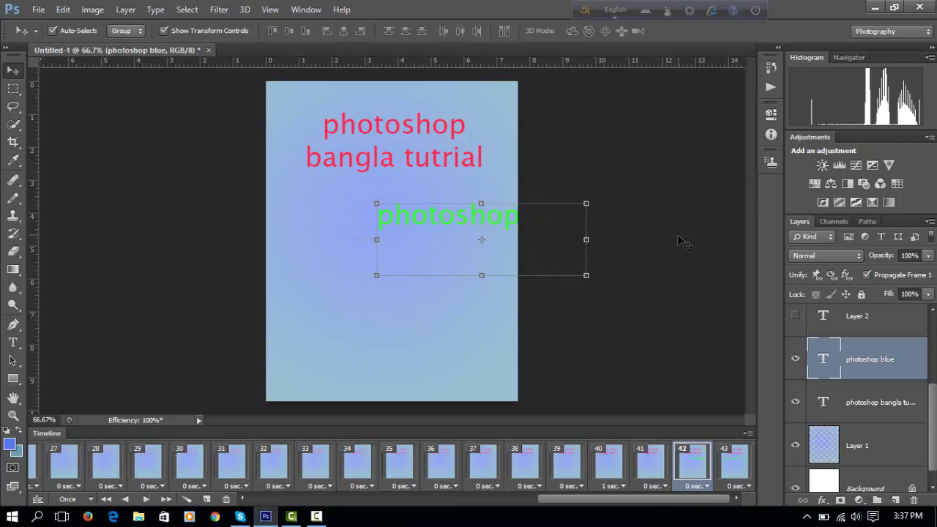
Nudge the green photoshop blue text layer farther right in frame 42 until only the letters ph remain inside the canvas's right edge
{"action": "key", "text": "Right"}
{"action": "key", "text": "Right"}
{"action": "key", "text": "Right"}
{"action": "key", "text": "Right"}
{"action": "key", "text": "Right"}
{"action": "key", "text": "Right"}
{"action": "key", "text": "Right"}
{"action": "key", "text": "Right"}
{"action": "key", "text": "Right"}
{"action": "key", "text": "Right"}
{"action": "key", "text": "Right"}
{"action": "key", "text": "Right"}
{"action": "key", "text": "Right"}
{"action": "key", "text": "Right"}
{"action": "key", "text": "Right"}
{"action": "key", "text": "Right"}
{"action": "key", "text": "Right"}
{"action": "key", "text": "Right"}
{"action": "key", "text": "Right"}
{"action": "key", "text": "Right"}
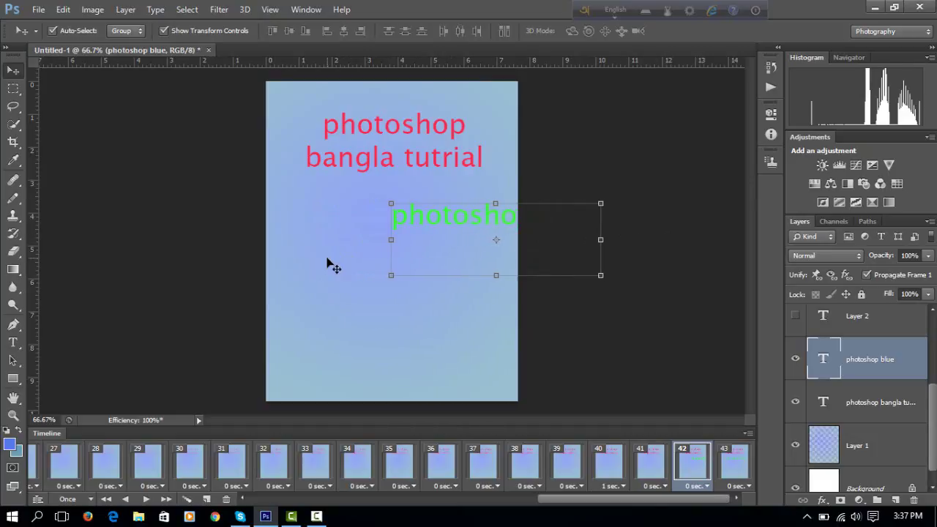
{"action": "key", "text": "Right"}
{"action": "key", "text": "Right"}
{"action": "key", "text": "Right"}
{"action": "key", "text": "Right"}
{"action": "key", "text": "Right"}
{"action": "key", "text": "Right"}
{"action": "key", "text": "Right"}
{"action": "key", "text": "Right"}
{"action": "key", "text": "Right"}
{"action": "key", "text": "Right"}
{"action": "key", "text": "Right"}
{"action": "key", "text": "Right"}
{"action": "key", "text": "Right"}
{"action": "key", "text": "Right"}
{"action": "key", "text": "Right"}
{"action": "key", "text": "Right"}
{"action": "key", "text": "Right"}
{"action": "key", "text": "Right"}
{"action": "key", "text": "Right"}
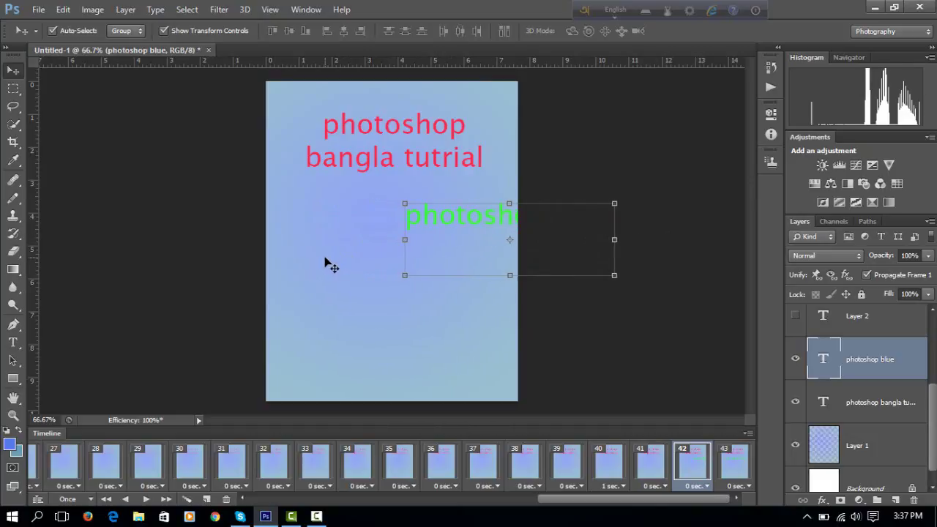
{"action": "key", "text": "Right"}
{"action": "key", "text": "Right"}
{"action": "key", "text": "Right"}
{"action": "key", "text": "Right"}
{"action": "key", "text": "Right"}
{"action": "key", "text": "Right"}
{"action": "key", "text": "Right"}
{"action": "key", "text": "Right"}
{"action": "key", "text": "Right"}
{"action": "key", "text": "Right"}
{"action": "key", "text": "Right"}
{"action": "key", "text": "Right"}
{"action": "key", "text": "Right"}
{"action": "key", "text": "Right"}
{"action": "key", "text": "Right"}
{"action": "key", "text": "Right"}
{"action": "key", "text": "Right"}
{"action": "key", "text": "Right"}
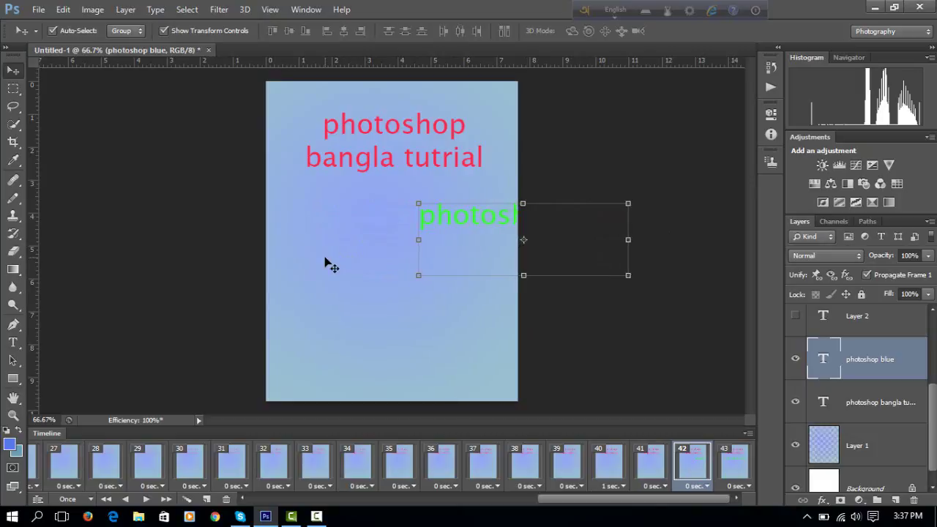
{"action": "key", "text": "Right"}
{"action": "key", "text": "Right"}
{"action": "key", "text": "Right"}
{"action": "key", "text": "Right"}
{"action": "key", "text": "Right"}
{"action": "key", "text": "Right"}
{"action": "key", "text": "Right"}
{"action": "key", "text": "Right"}
{"action": "key", "text": "Right"}
{"action": "key", "text": "Right"}
{"action": "key", "text": "Right"}
{"action": "key", "text": "Right"}
{"action": "key", "text": "Right"}
{"action": "key", "text": "Right"}
{"action": "key", "text": "Right"}
{"action": "key", "text": "Right"}
{"action": "key", "text": "Right"}
{"action": "key", "text": "Right"}
{"action": "key", "text": "Right"}
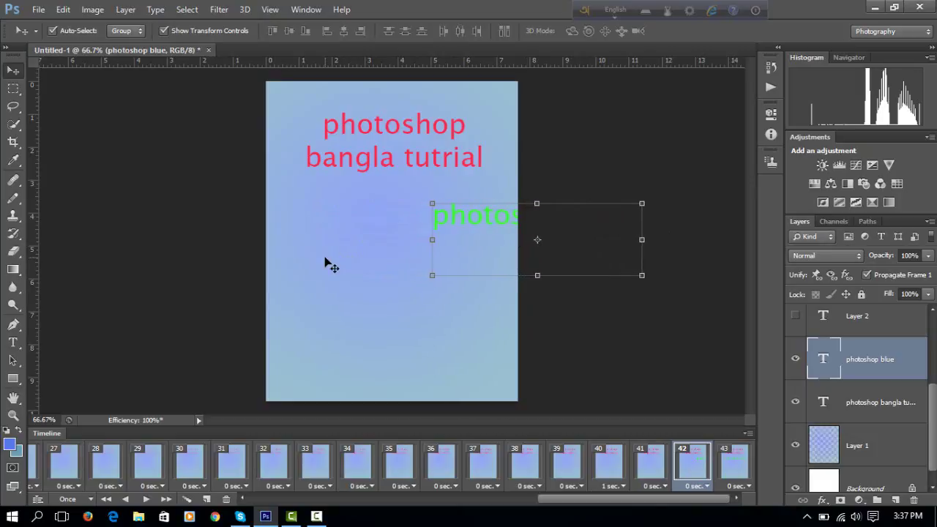
{"action": "key", "text": "Right"}
{"action": "key", "text": "Right"}
{"action": "key", "text": "Right"}
{"action": "key", "text": "Right"}
{"action": "key", "text": "Right"}
{"action": "key", "text": "Right"}
{"action": "key", "text": "Right"}
{"action": "key", "text": "Right"}
{"action": "key", "text": "Right"}
{"action": "key", "text": "Right"}
{"action": "key", "text": "Right"}
{"action": "key", "text": "Right"}
{"action": "key", "text": "Right"}
{"action": "key", "text": "Right"}
{"action": "key", "text": "Right"}
{"action": "key", "text": "Right"}
{"action": "key", "text": "Right"}
{"action": "key", "text": "Right"}
{"action": "key", "text": "Right"}
{"action": "key", "text": "Right"}
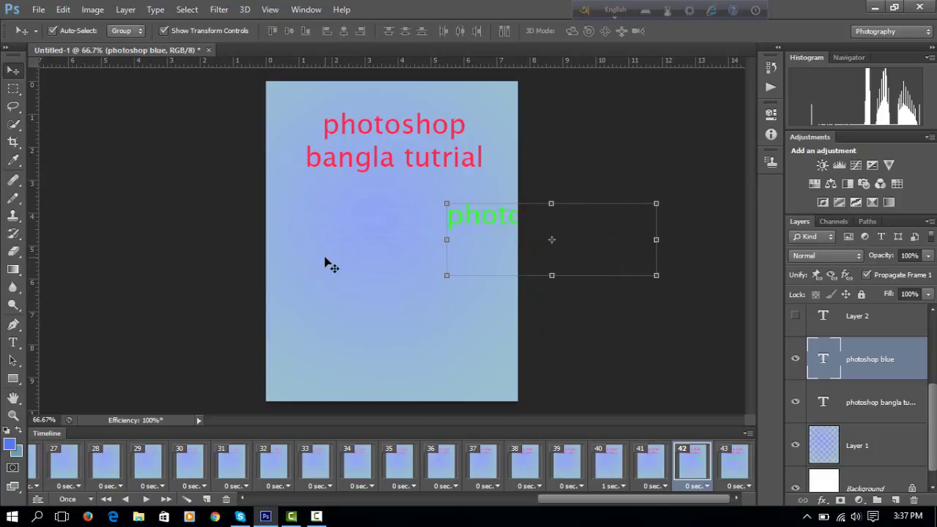
{"action": "key", "text": "Right"}
{"action": "key", "text": "Right"}
{"action": "key", "text": "Right"}
{"action": "key", "text": "Right"}
{"action": "key", "text": "Right"}
{"action": "key", "text": "Right"}
{"action": "key", "text": "Right"}
{"action": "key", "text": "Right"}
{"action": "key", "text": "Right"}
{"action": "key", "text": "Right"}
{"action": "key", "text": "Right"}
{"action": "key", "text": "Right"}
{"action": "key", "text": "Right"}
{"action": "key", "text": "Right"}
{"action": "key", "text": "Right"}
{"action": "key", "text": "Right"}
{"action": "key", "text": "Right"}
{"action": "key", "text": "Right"}
{"action": "key", "text": "Right"}
{"action": "key", "text": "Right"}
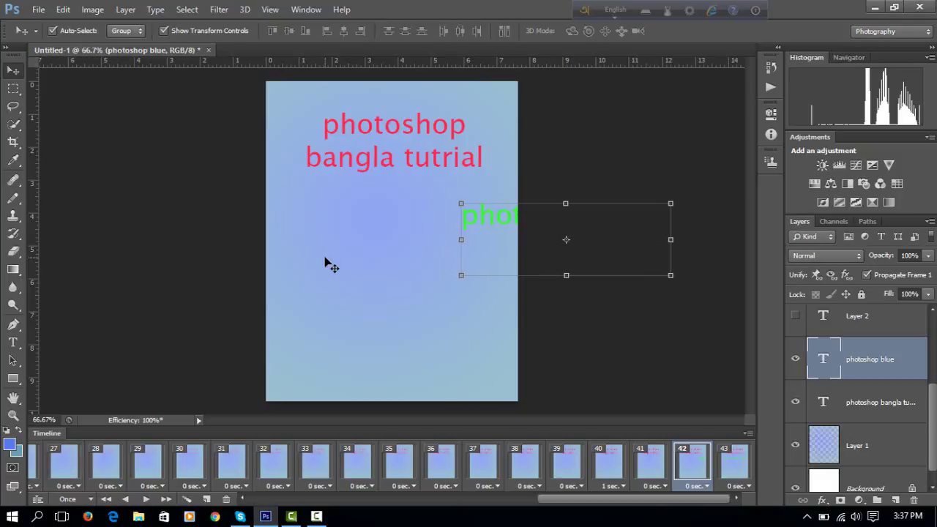
{"action": "key", "text": "Right"}
{"action": "key", "text": "Right"}
{"action": "key", "text": "Right"}
{"action": "key", "text": "Right"}
{"action": "key", "text": "Right"}
{"action": "key", "text": "Right"}
{"action": "key", "text": "Right"}
{"action": "key", "text": "Right"}
{"action": "key", "text": "Right"}
{"action": "key", "text": "Right"}
{"action": "key", "text": "Right"}
{"action": "key", "text": "Right"}
{"action": "key", "text": "Right"}
{"action": "key", "text": "Right"}
{"action": "key", "text": "Right"}
{"action": "key", "text": "Right"}
{"action": "key", "text": "Right"}
{"action": "key", "text": "Right"}
{"action": "key", "text": "Right"}
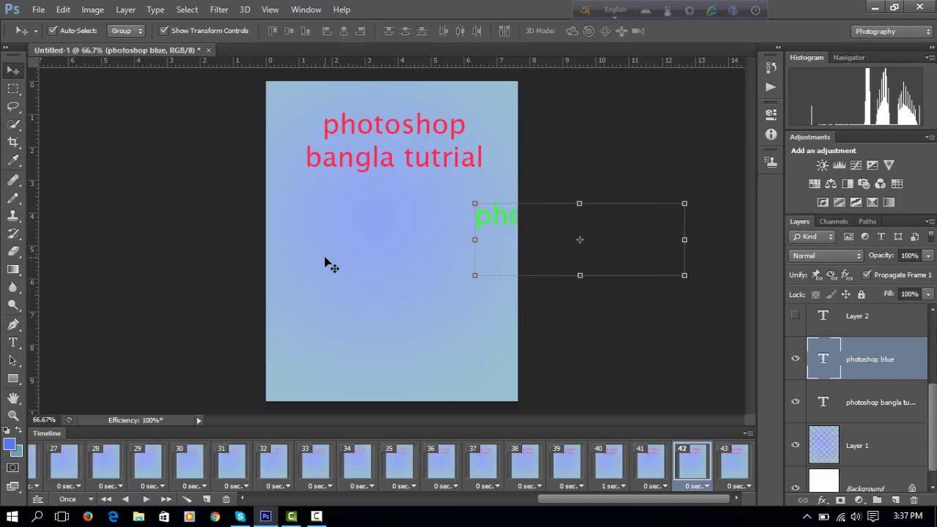
{"action": "key", "text": "Right"}
{"action": "key", "text": "Right"}
{"action": "key", "text": "Right"}
{"action": "key", "text": "Right"}
{"action": "key", "text": "Right"}
{"action": "key", "text": "Right"}
{"action": "key", "text": "Right"}
{"action": "key", "text": "Right"}
{"action": "key", "text": "Right"}
{"action": "key", "text": "Right"}
{"action": "key", "text": "Right"}
{"action": "key", "text": "Right"}
{"action": "key", "text": "Right"}
{"action": "key", "text": "Right"}
{"action": "key", "text": "Right"}
{"action": "key", "text": "Right"}
{"action": "key", "text": "Right"}
{"action": "key", "text": "Right"}
{"action": "key", "text": "Right"}
{"action": "key", "text": "Right"}
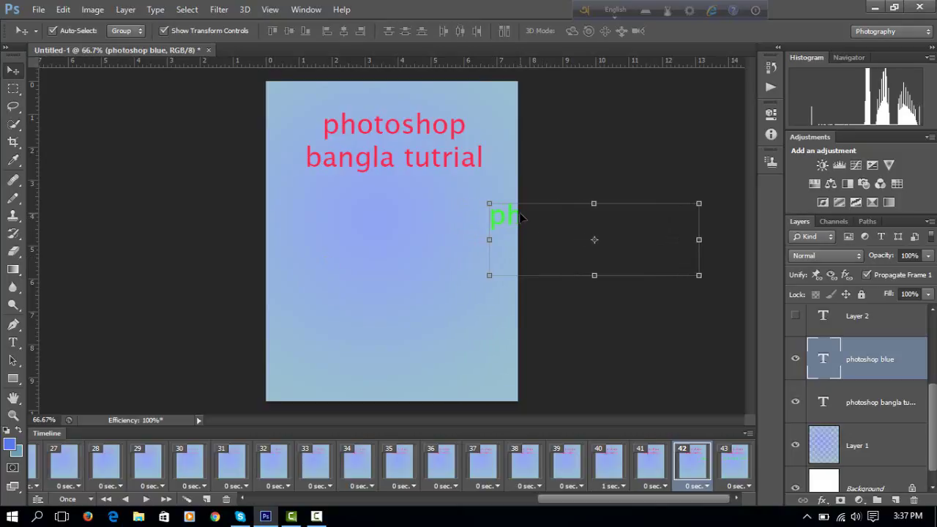
Nudge the green photoshop blue text layer in frame 42 completely off the canvas until its starting side meets the canvas's right edge
{"action": "key", "text": "Right"}
{"action": "key", "text": "Right"}
{"action": "key", "text": "Right"}
{"action": "key", "text": "Right"}
{"action": "key", "text": "Right"}
{"action": "key", "text": "Right"}
{"action": "key", "text": "Right"}
{"action": "key", "text": "Right"}
{"action": "key", "text": "Right"}
{"action": "key", "text": "Right"}
{"action": "key", "text": "Right"}
{"action": "key", "text": "Right"}
{"action": "key", "text": "Right"}
{"action": "key", "text": "Right"}
{"action": "key", "text": "Right"}
{"action": "key", "text": "Right"}
{"action": "key", "text": "Right"}
{"action": "key", "text": "Right"}
{"action": "key", "text": "Right"}
{"action": "key", "text": "Right"}
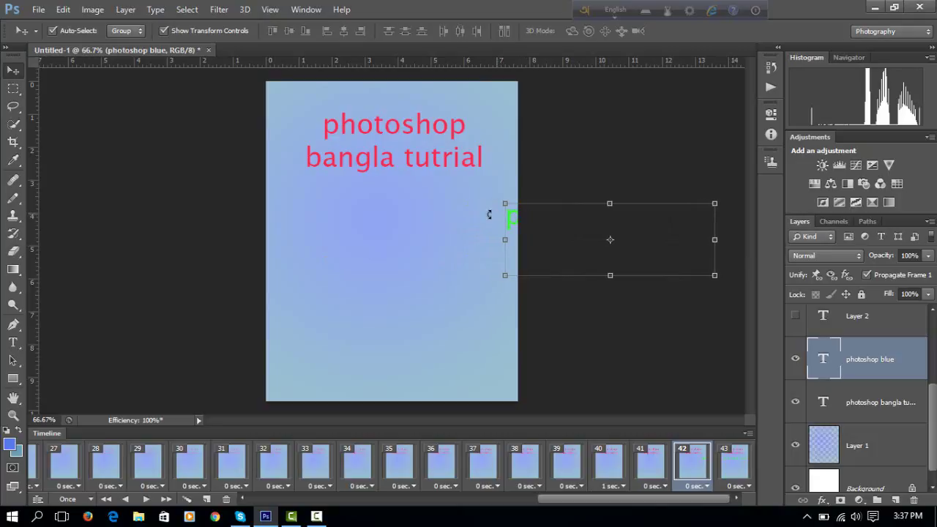
{"action": "key", "text": "Right"}
{"action": "key", "text": "Right"}
{"action": "key", "text": "Right"}
{"action": "key", "text": "Right"}
{"action": "key", "text": "Right"}
{"action": "key", "text": "Right"}
{"action": "key", "text": "Right"}
{"action": "key", "text": "Right"}
{"action": "key", "text": "Right"}
{"action": "key", "text": "Right"}
{"action": "key", "text": "Right"}
{"action": "key", "text": "Right"}
{"action": "key", "text": "Right"}
{"action": "key", "text": "Right"}
{"action": "key", "text": "Right"}
{"action": "key", "text": "Right"}
{"action": "key", "text": "Right"}
{"action": "key", "text": "Right"}
{"action": "key", "text": "Right"}
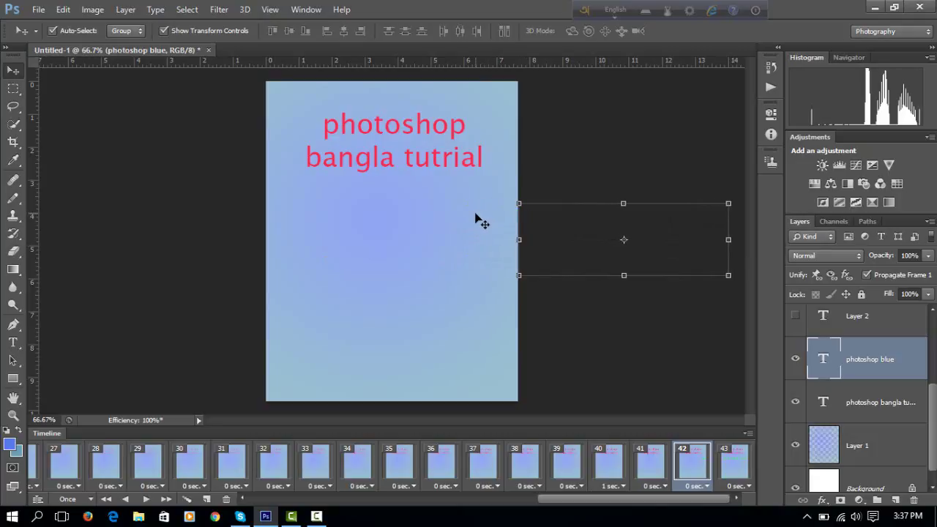
{"action": "key", "text": "Left"}
{"action": "key", "text": "Left"}
{"action": "key", "text": "Left"}
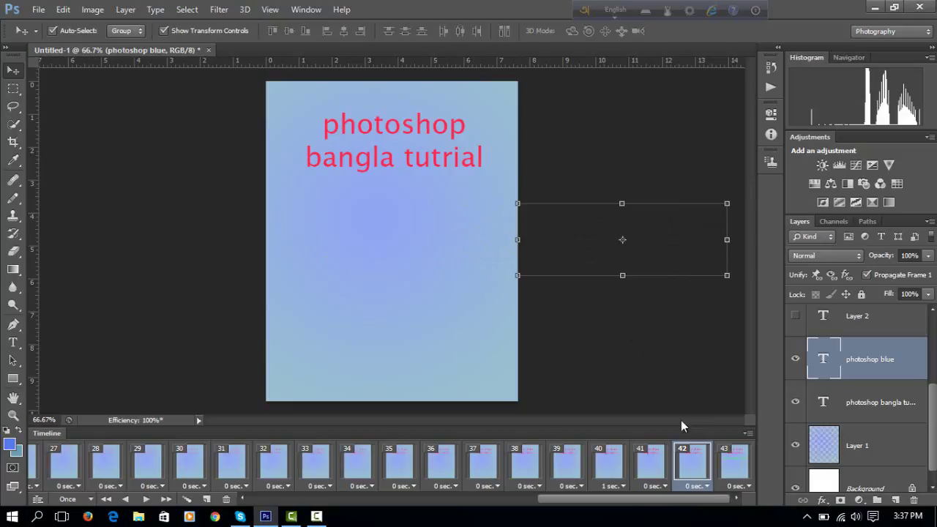
Tween the selected frames 42 and 43 across all layers, adding 16 frames with position, opacity and effects
{"action": "left_click", "coordinate": [745, 467], "text": "shift"}
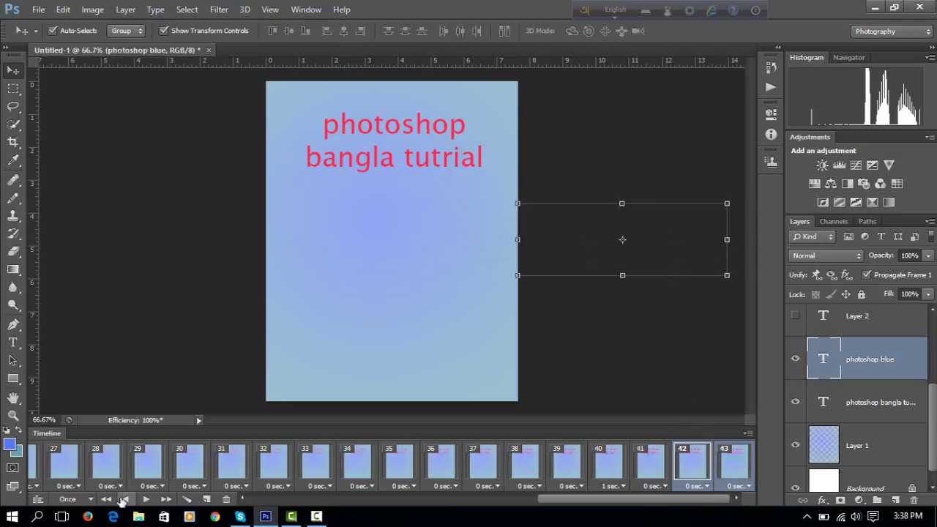
{"action": "left_click", "coordinate": [187, 499]}
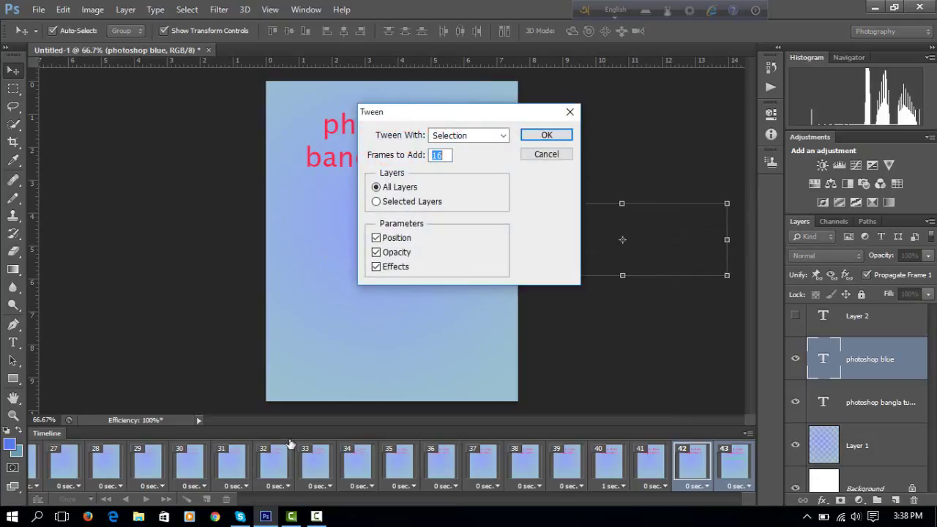
{"action": "left_click", "coordinate": [546, 136]}
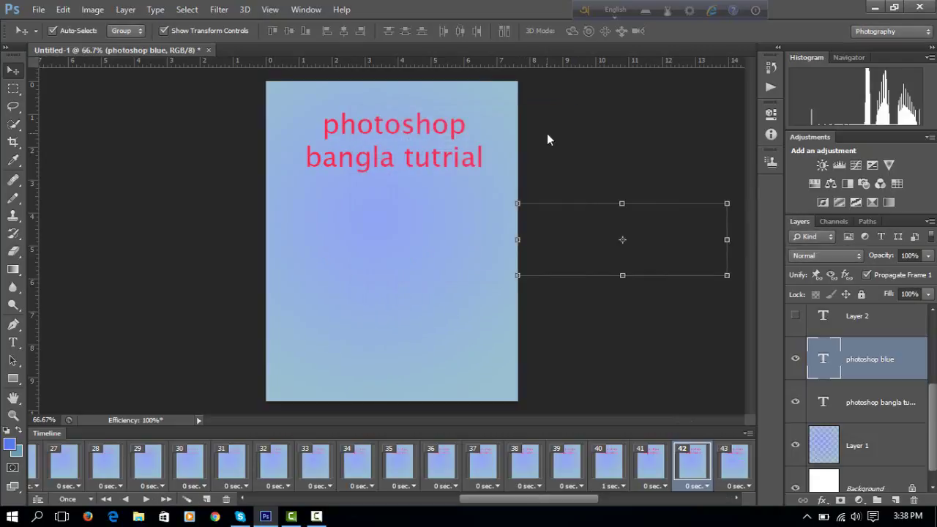
Set frame 43's delay to 1.0 second, duplicate the frame and give the copy, frame 44, no delay
{"action": "left_click", "coordinate": [737, 486]}
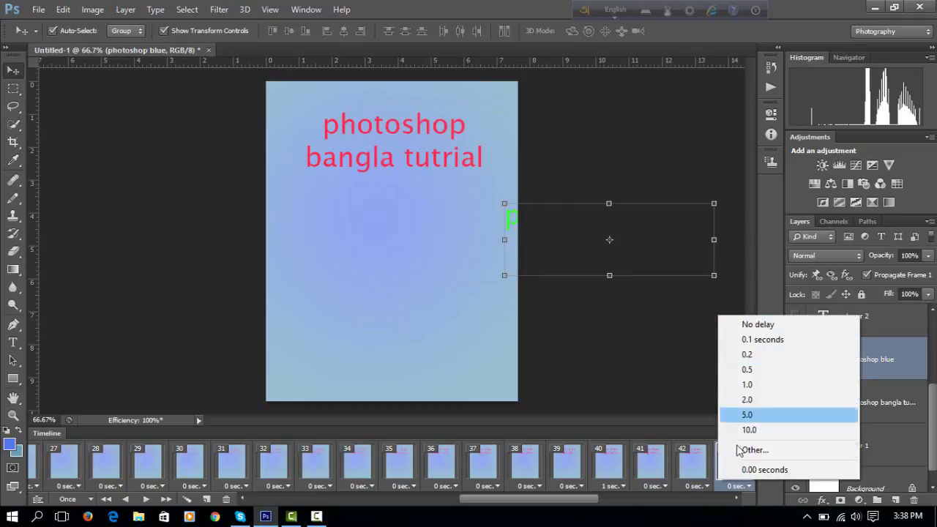
{"action": "left_click", "coordinate": [751, 387]}
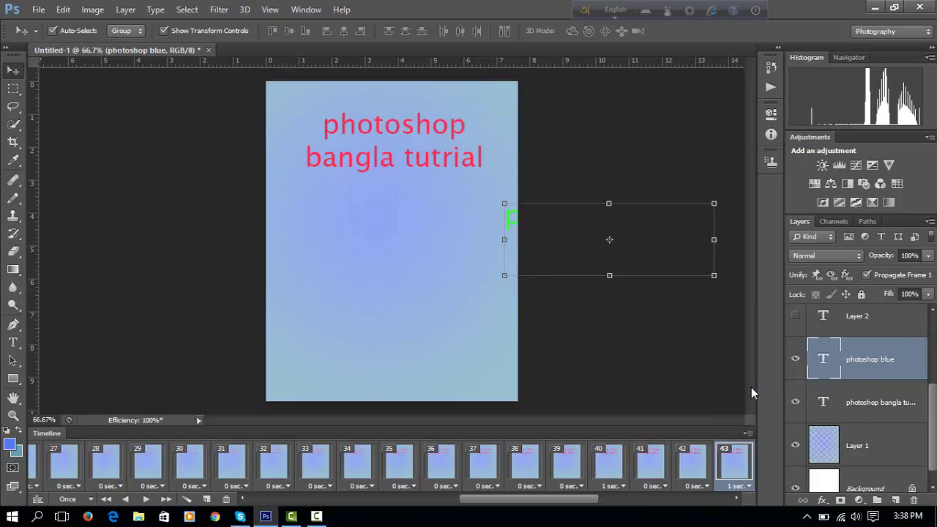
{"action": "left_click", "coordinate": [207, 499]}
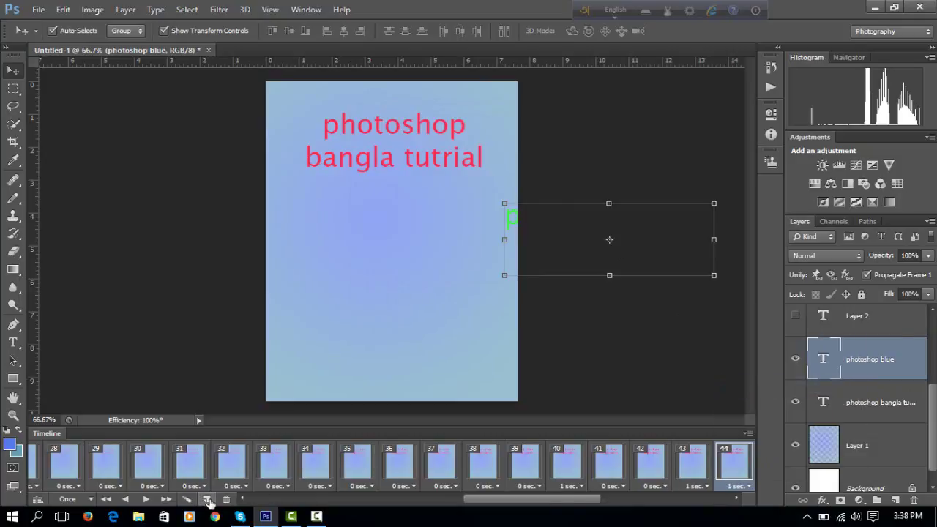
{"action": "left_click", "coordinate": [745, 486]}
{"action": "left_click", "coordinate": [764, 329]}
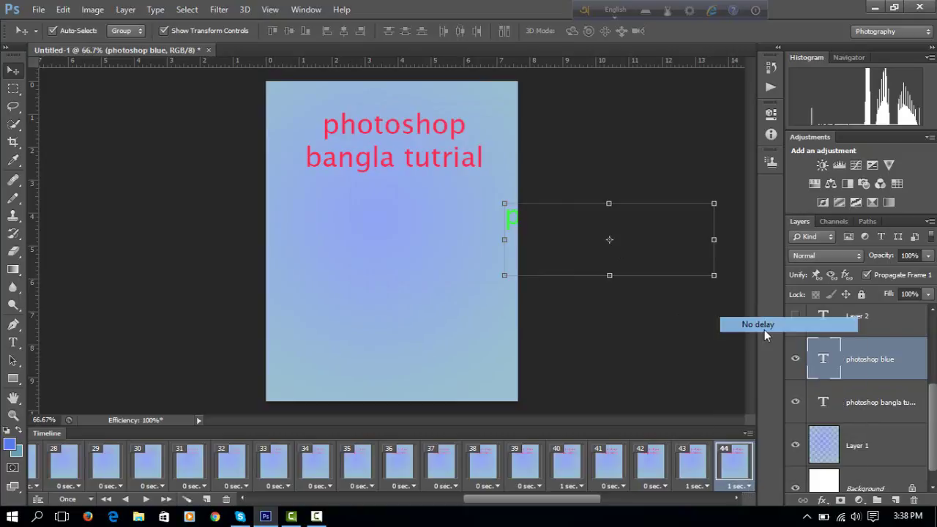
Make Layer 2 visible in frame 44 and play the animation through to its end
{"action": "left_click", "coordinate": [835, 320]}
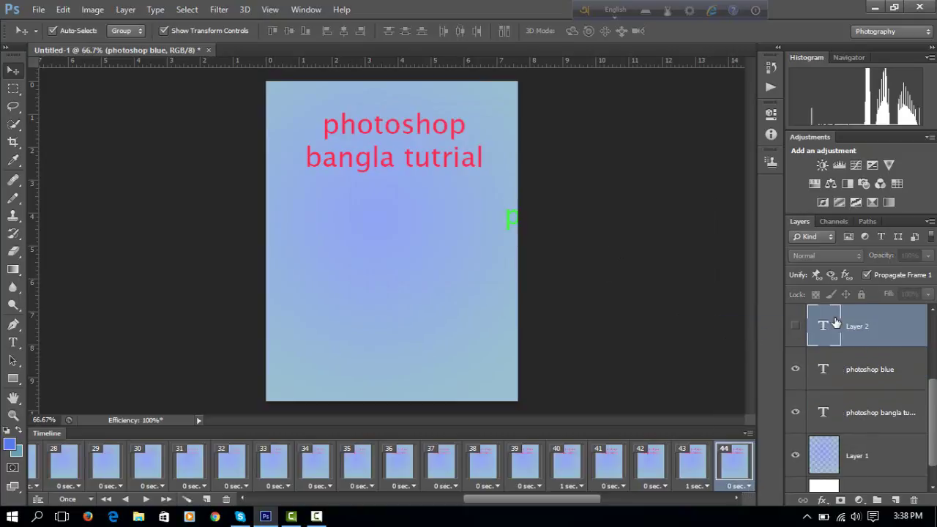
{"action": "left_click", "coordinate": [794, 330]}
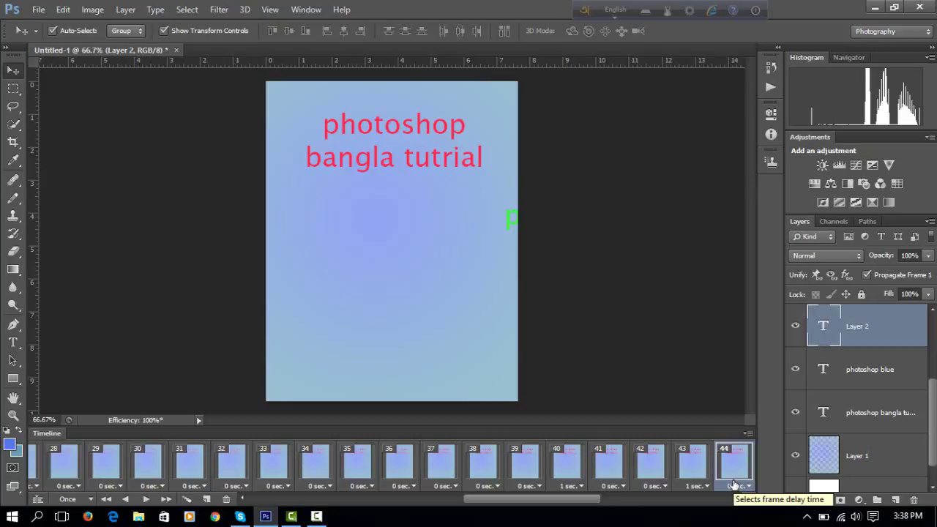
{"action": "scroll", "coordinate": [834, 327], "scroll_direction": "up", "scroll_amount": 1}
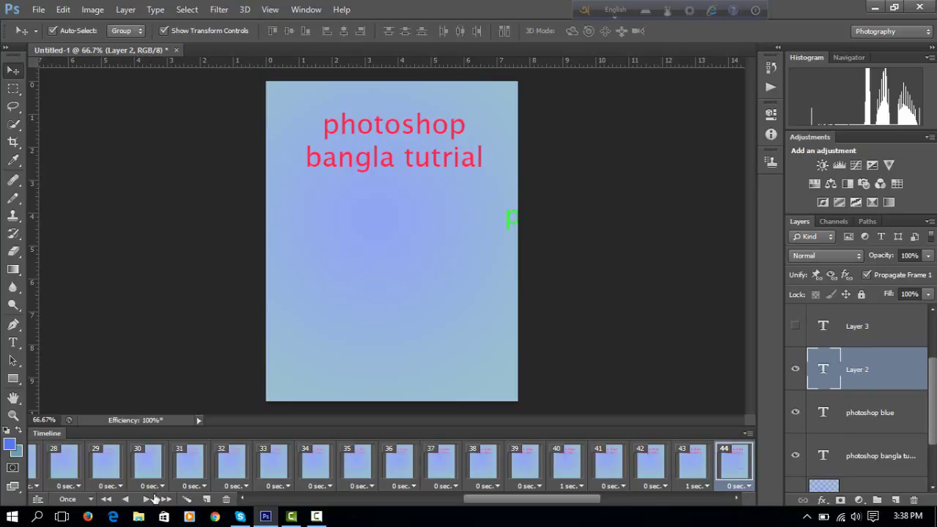
{"action": "left_click_drag", "start_coordinate": [471, 499], "coordinate": [450, 499]}
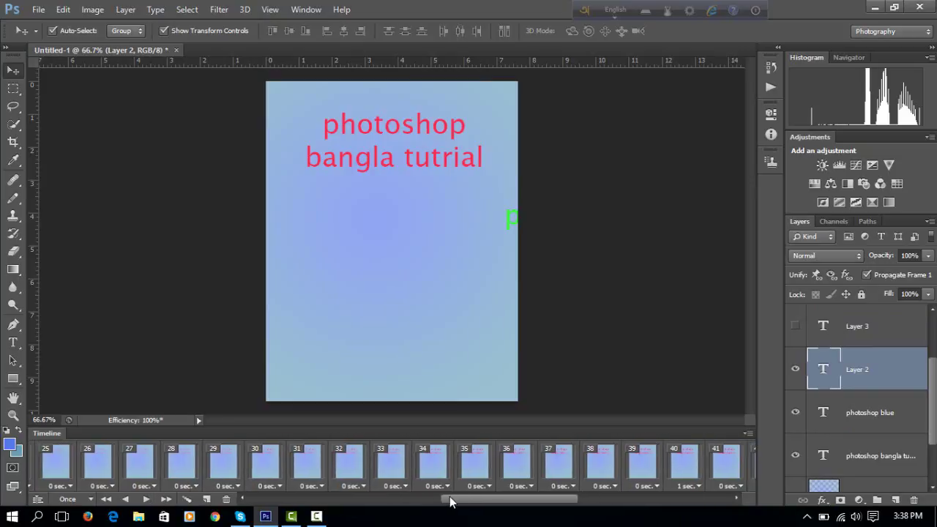
{"action": "left_click", "coordinate": [147, 499]}
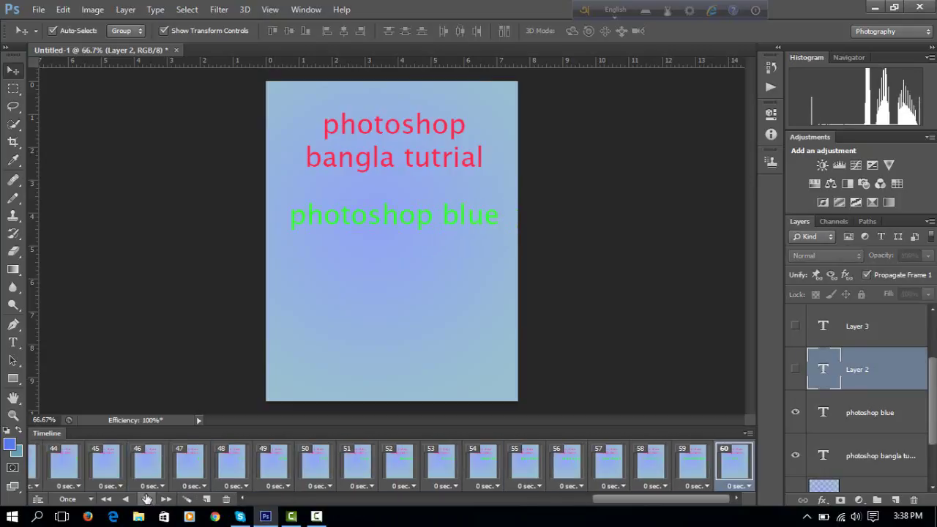
Make Layer 2 visible in frame 60 and select the Layer 3 text layer
{"action": "left_click", "coordinate": [794, 372]}
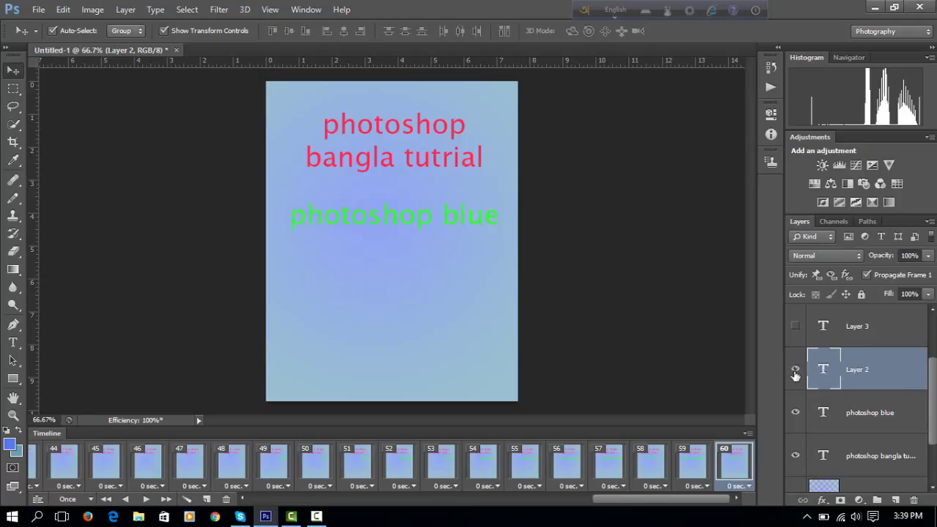
{"action": "left_click", "coordinate": [795, 374]}
{"action": "left_click", "coordinate": [794, 374]}
{"action": "left_click", "coordinate": [823, 329]}
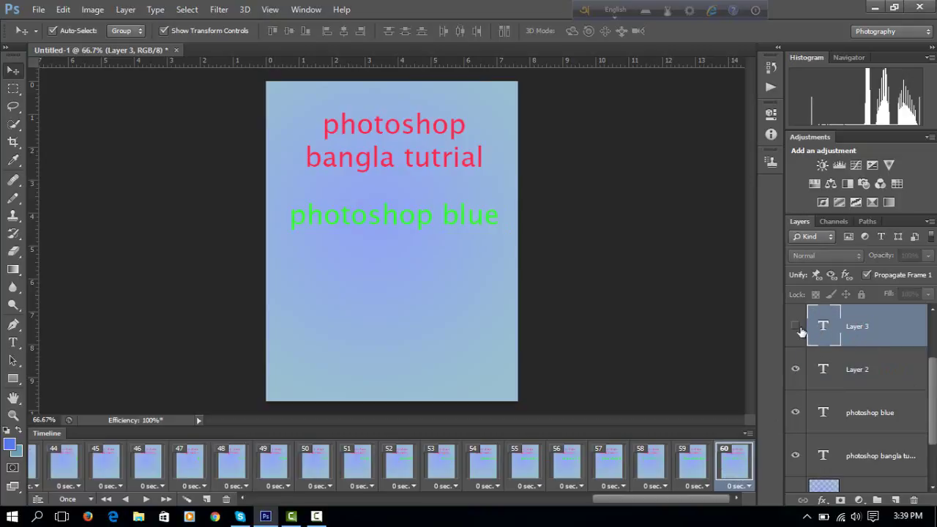
Select frame 59 and set its delay to 1.0 second
{"action": "left_click", "coordinate": [750, 489]}
{"action": "left_click", "coordinate": [685, 473]}
{"action": "left_click", "coordinate": [685, 475]}
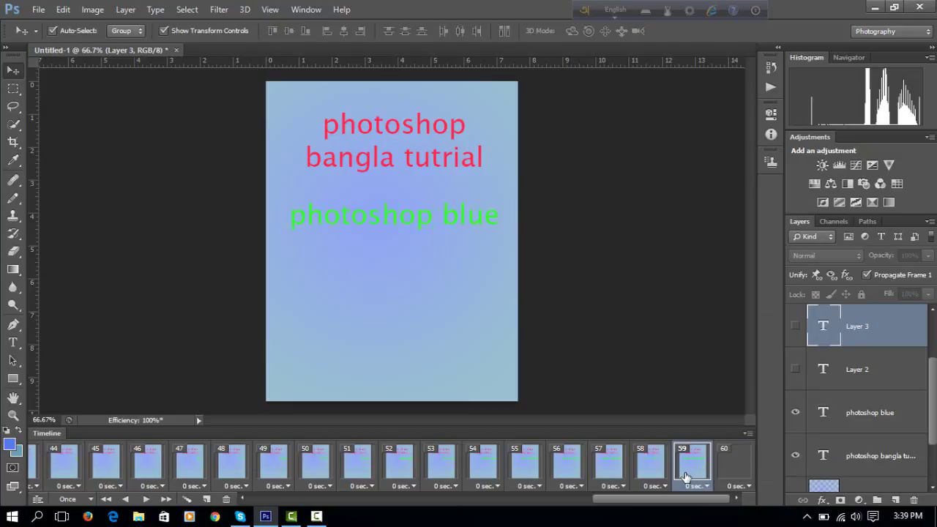
{"action": "right_click", "coordinate": [686, 474]}
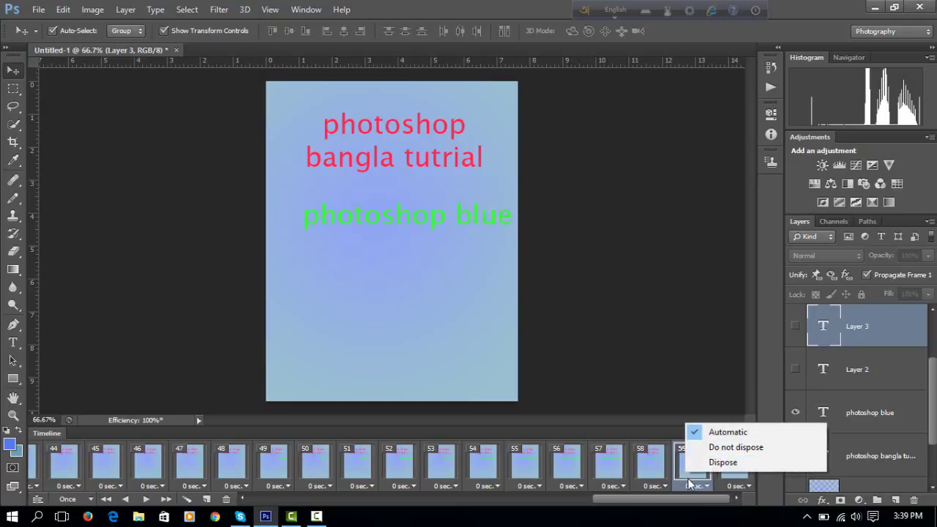
{"action": "left_click", "coordinate": [705, 488]}
{"action": "left_click", "coordinate": [705, 488]}
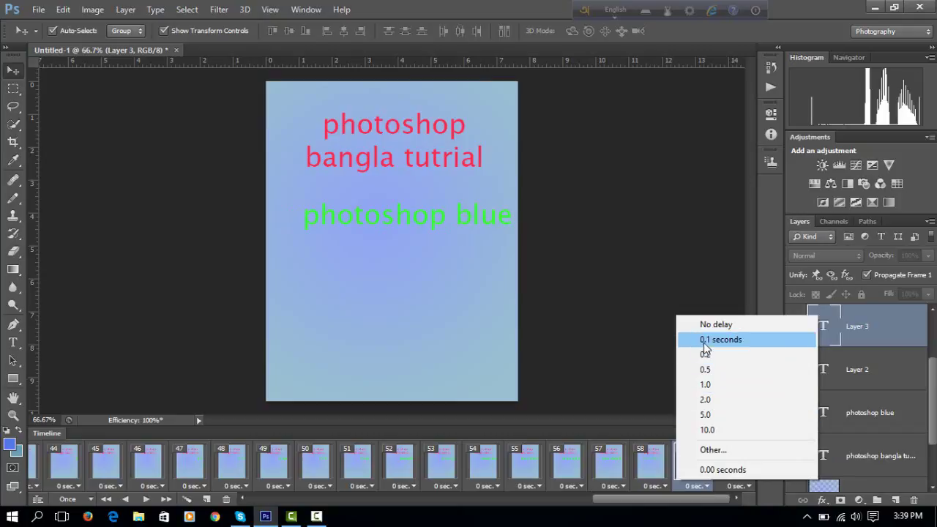
{"action": "left_click", "coordinate": [706, 385]}
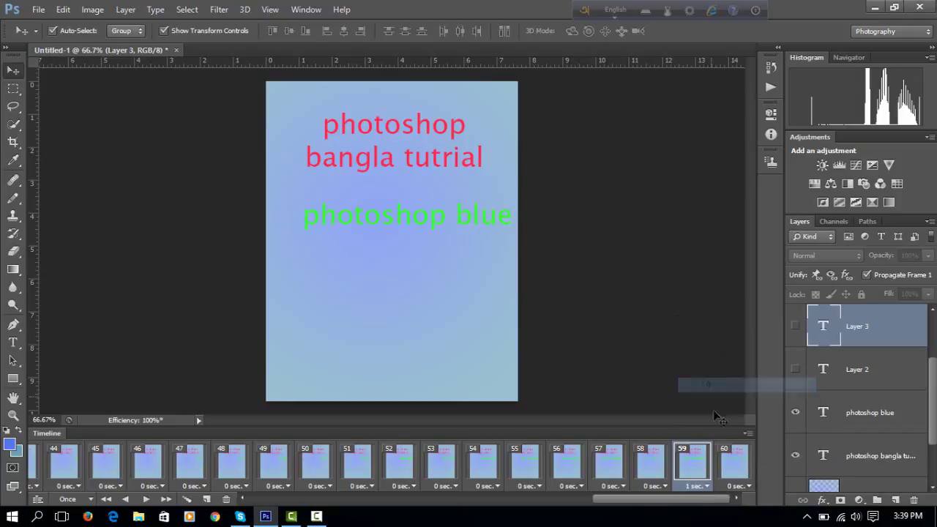
Make Layer 3 and the salmon rectangle on Layer 4 visible in frame 60
{"action": "left_click", "coordinate": [732, 463]}
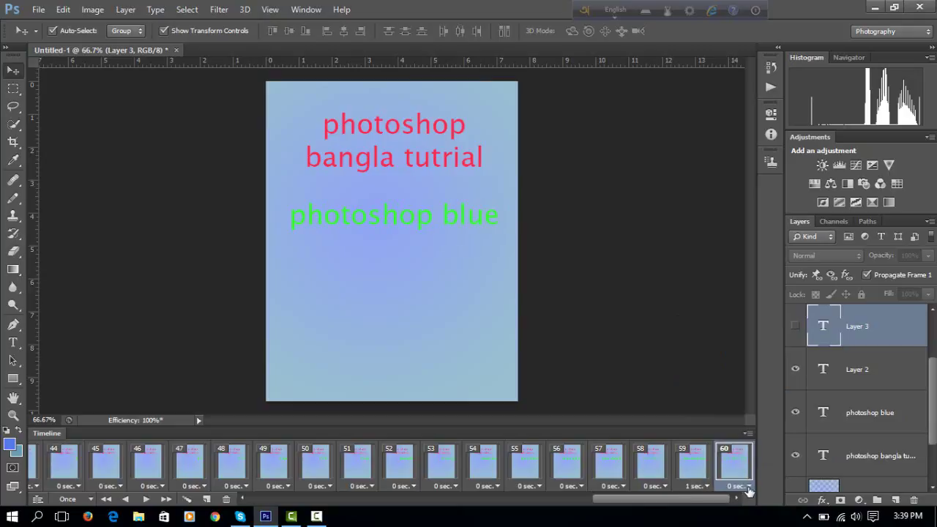
{"action": "left_click", "coordinate": [795, 327]}
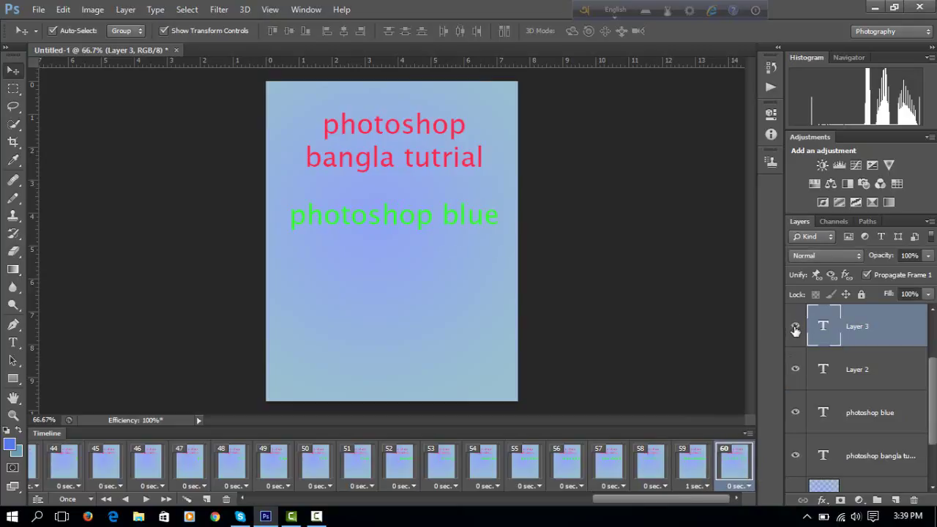
{"action": "scroll", "coordinate": [879, 361], "scroll_direction": "up", "scroll_amount": 2}
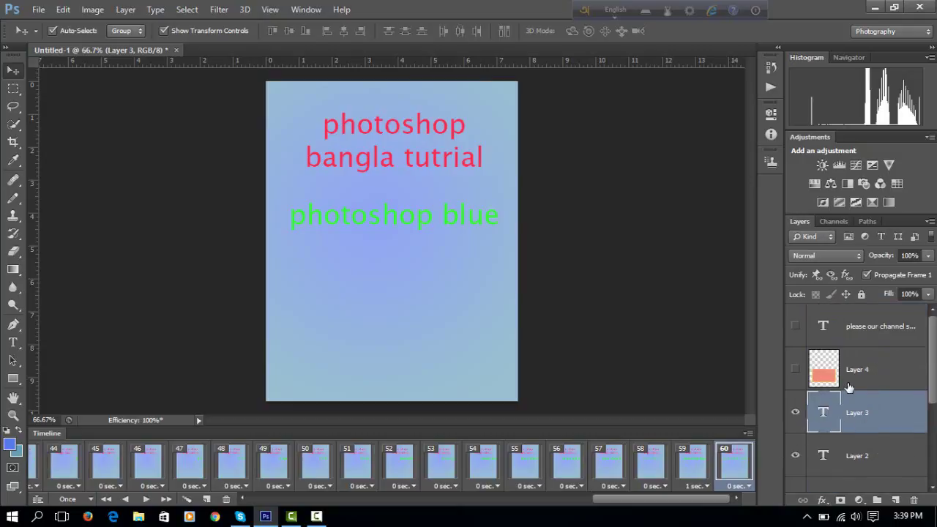
{"action": "left_click", "coordinate": [826, 374]}
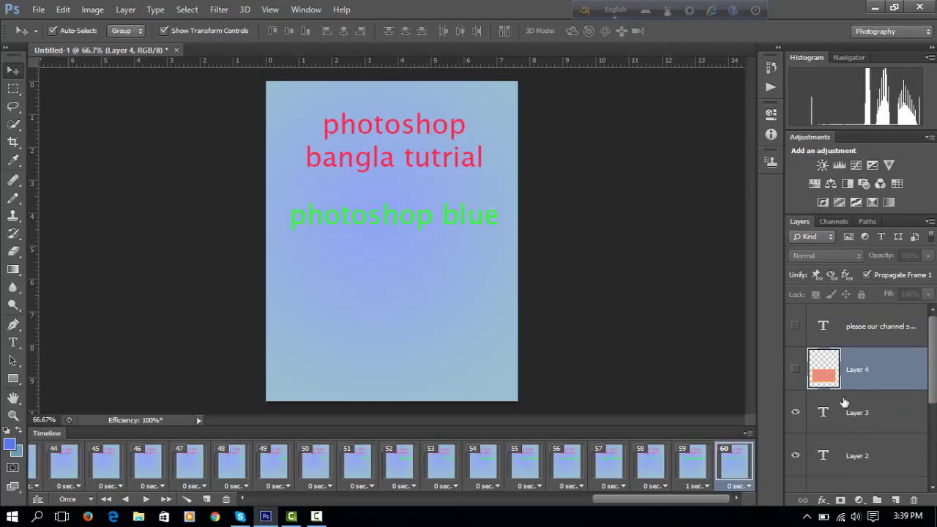
{"action": "left_click", "coordinate": [847, 428]}
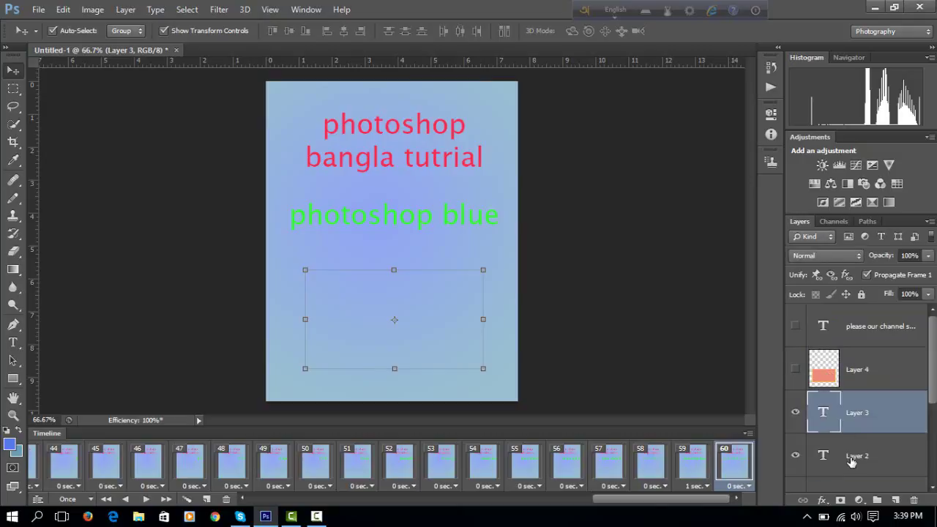
{"action": "left_click", "coordinate": [852, 461]}
{"action": "left_click", "coordinate": [836, 422]}
{"action": "left_click", "coordinate": [837, 367]}
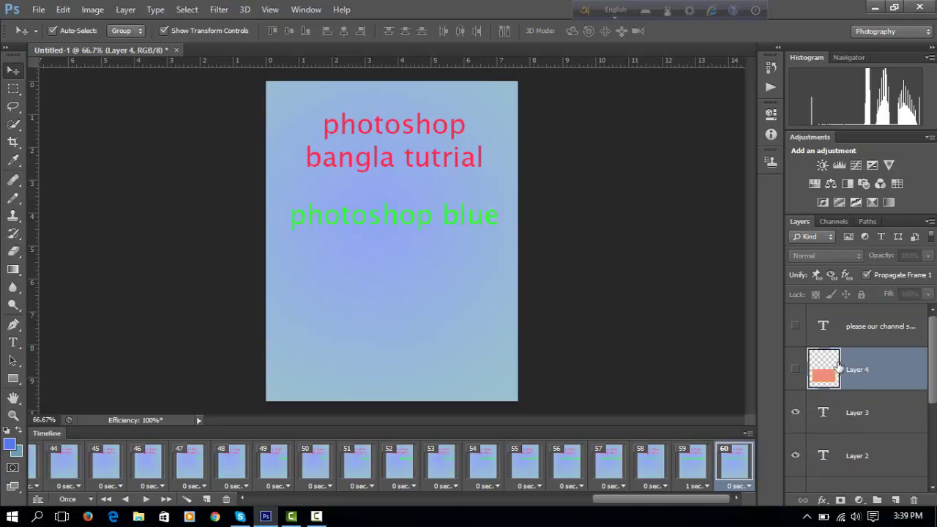
{"action": "left_click", "coordinate": [794, 371]}
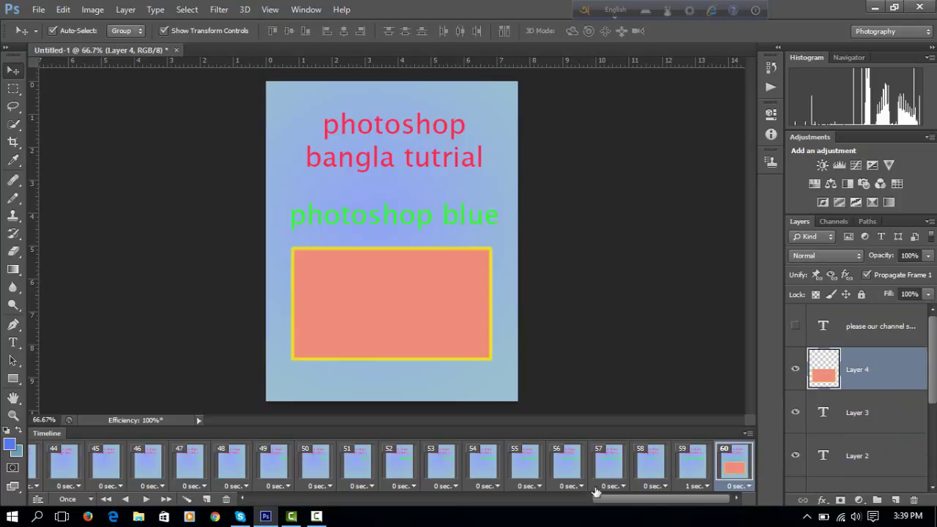
Duplicate frame 60, which shows the salmon rectangle, and set Layer 4's opacity to 0% in the original frame 60
{"action": "left_click", "coordinate": [210, 500]}
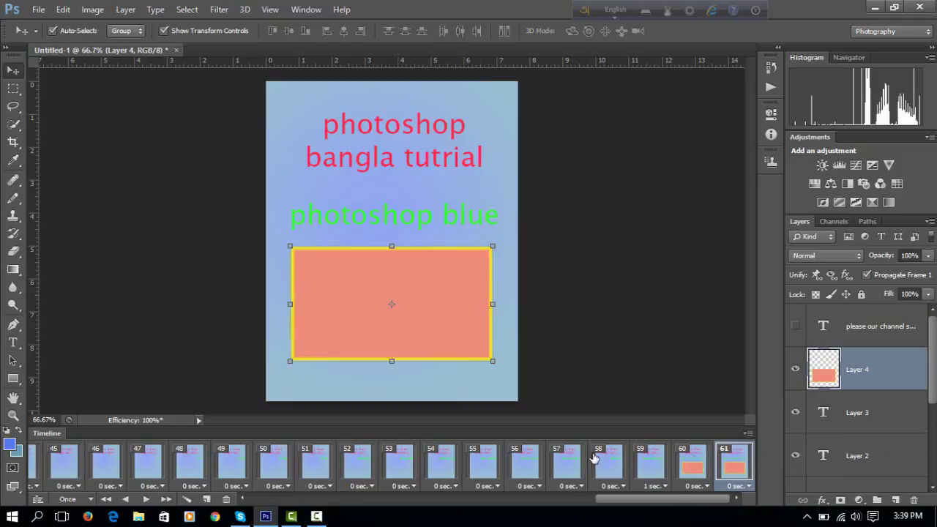
{"action": "left_click", "coordinate": [690, 470]}
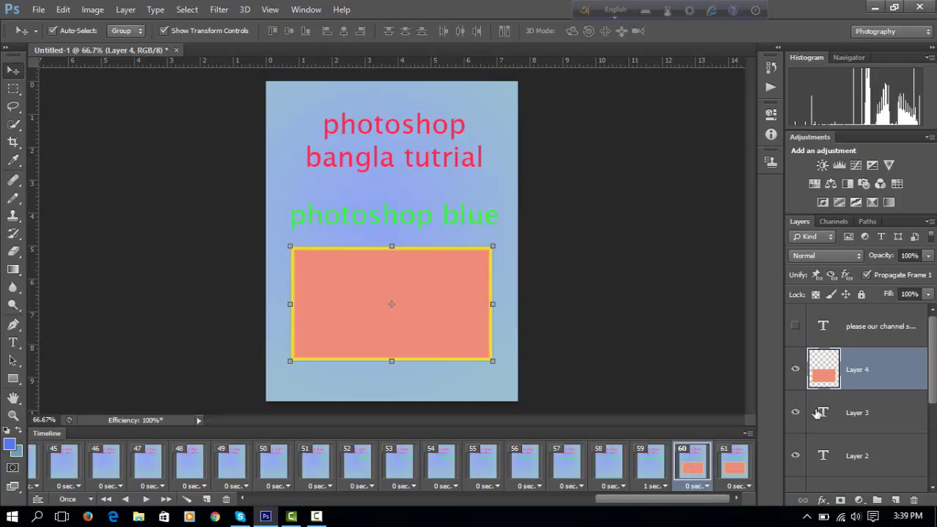
{"action": "left_click", "coordinate": [929, 256]}
{"action": "left_click", "coordinate": [858, 274]}
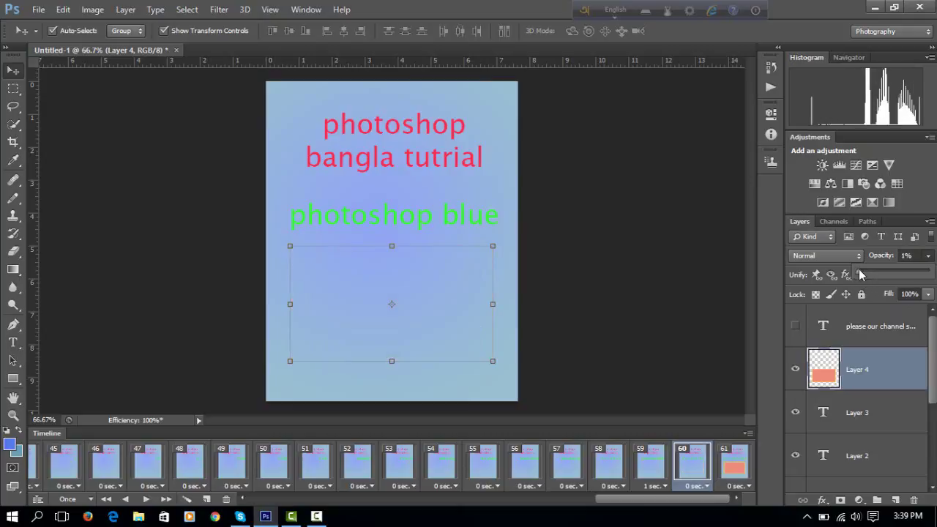
{"action": "left_click_drag", "start_coordinate": [860, 273], "coordinate": [856, 273]}
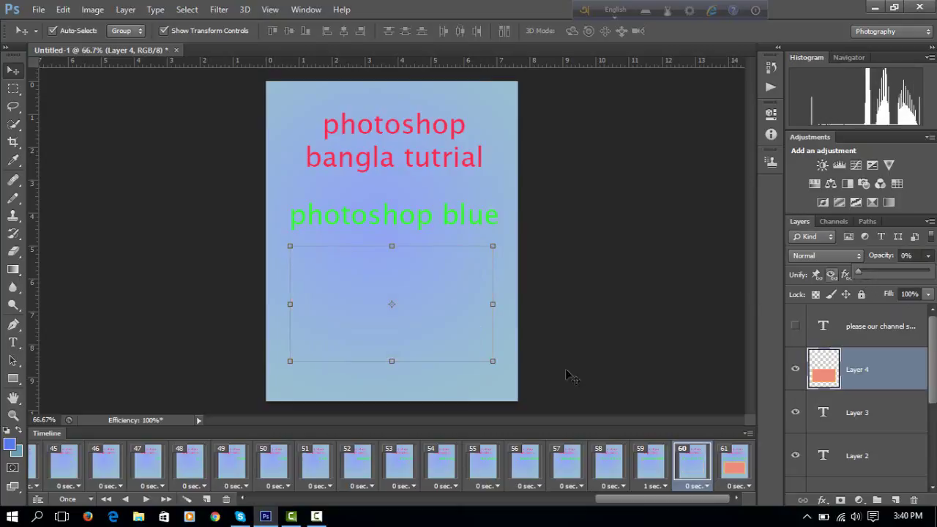
Tween frame 60 with the next frame across all layers, adding 20 frames, and select frame 61
{"action": "left_click", "coordinate": [187, 499]}
{"action": "left_click", "coordinate": [445, 156]}
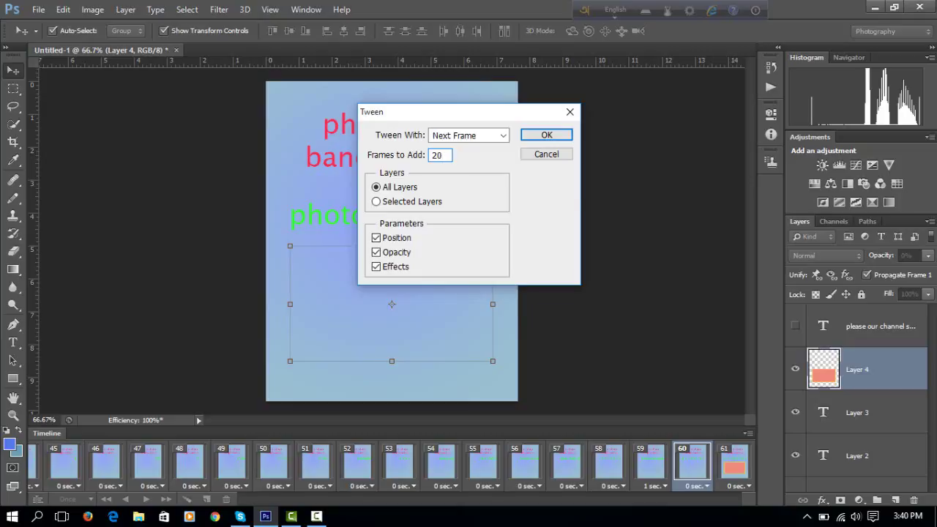
{"action": "left_click", "coordinate": [548, 136]}
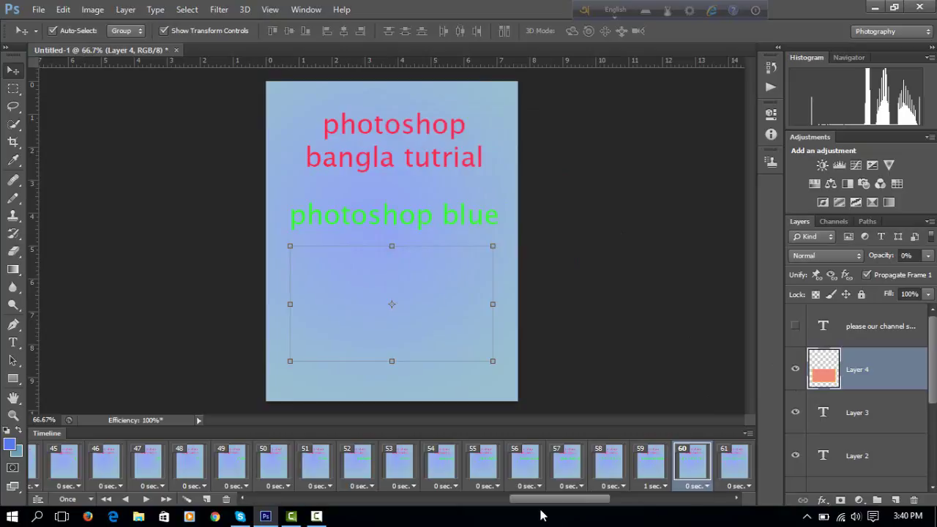
{"action": "left_click", "coordinate": [733, 464]}
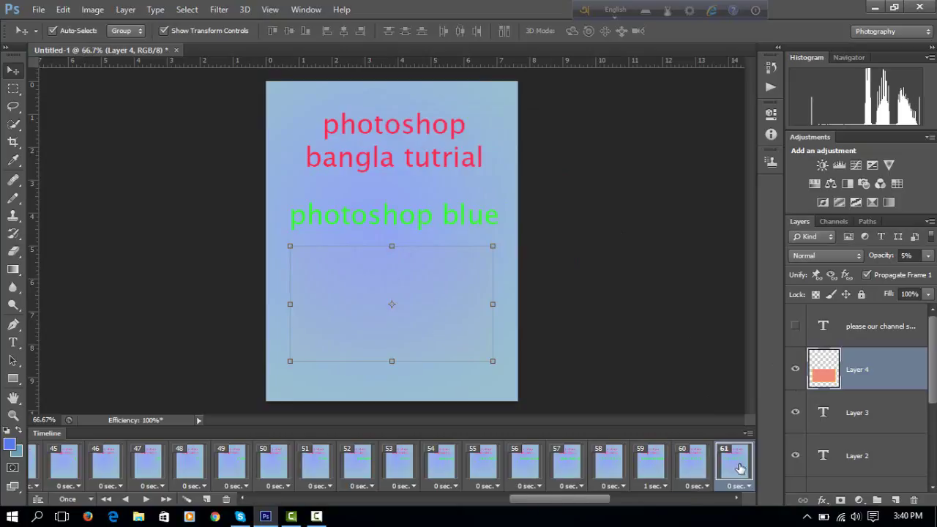
Select frame 81, the last frame of the rectangle fade-in, and set its delay to 1.0 second
{"action": "left_click", "coordinate": [743, 486]}
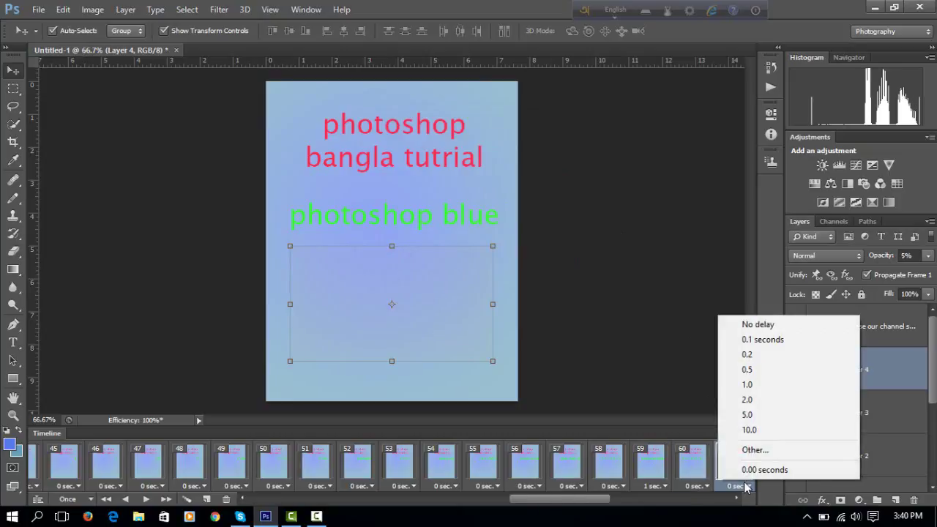
{"action": "left_click", "coordinate": [544, 500]}
{"action": "left_click_drag", "start_coordinate": [577, 502], "coordinate": [707, 502]}
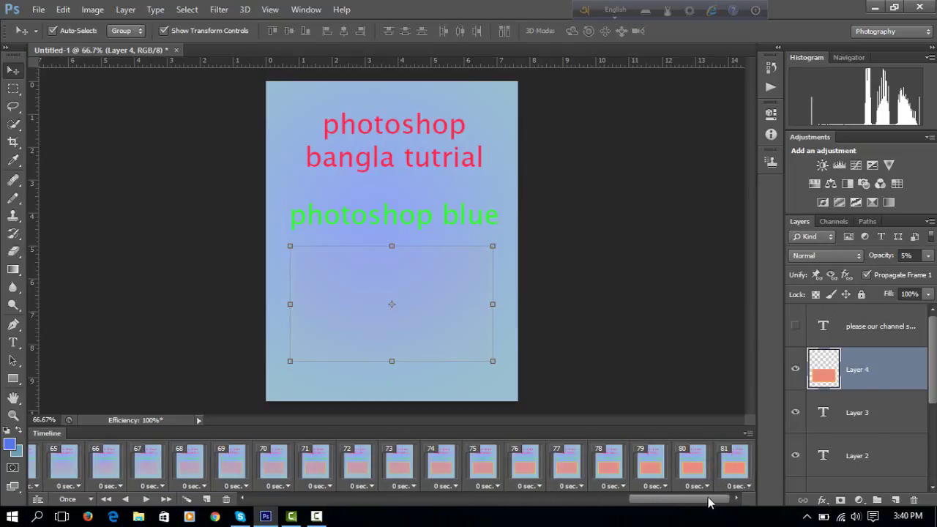
{"action": "left_click", "coordinate": [734, 473]}
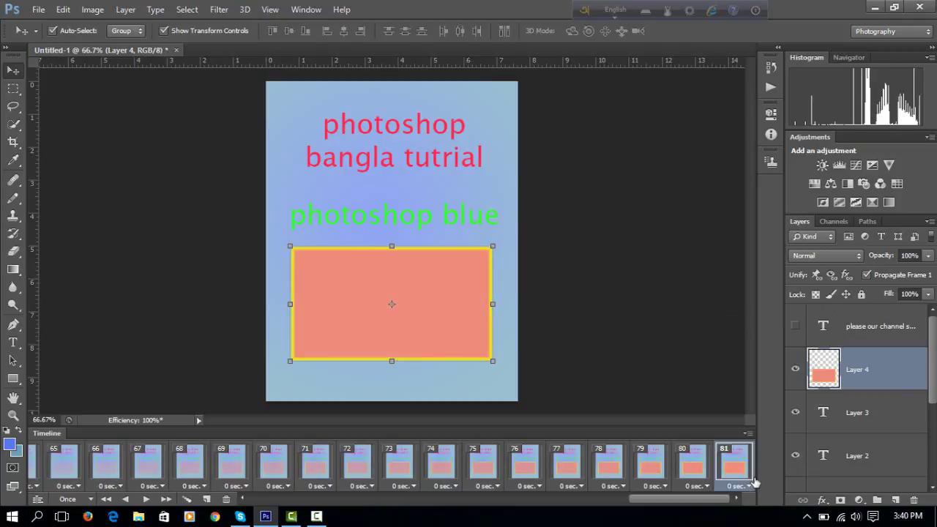
{"action": "left_click", "coordinate": [746, 486]}
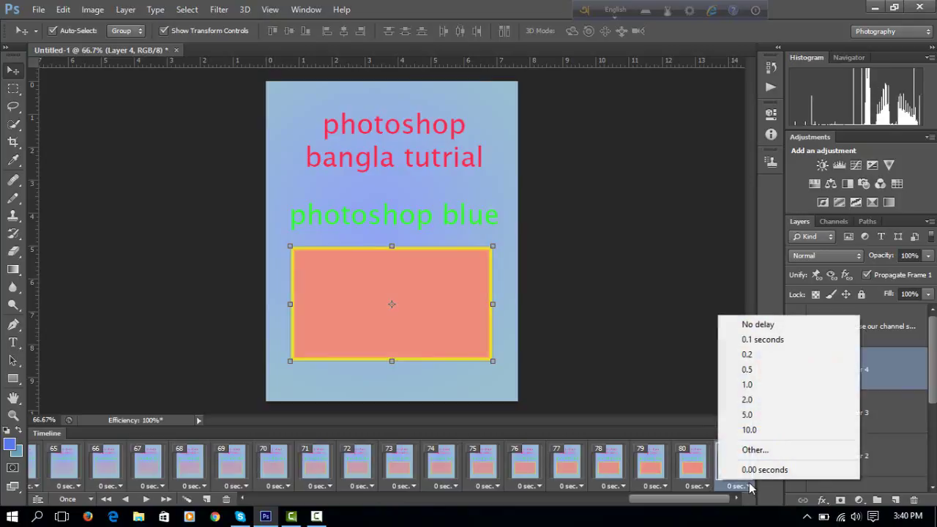
{"action": "left_click", "coordinate": [755, 386]}
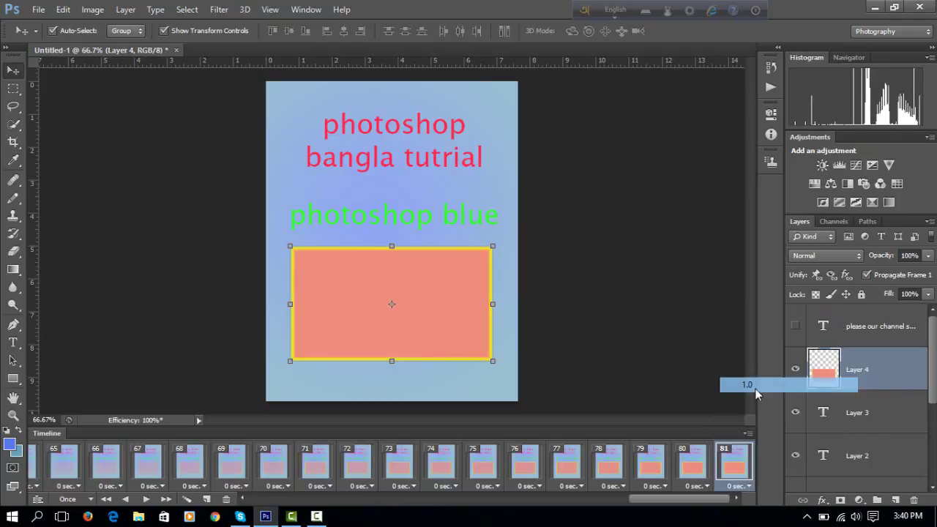
Duplicate frame 81 and set the new frame 82 to no delay
{"action": "left_click", "coordinate": [207, 499]}
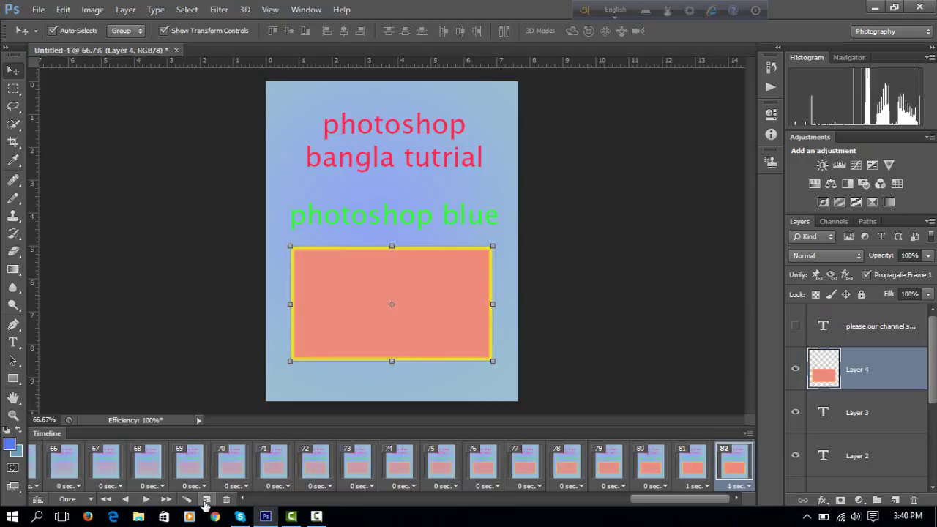
{"action": "left_click", "coordinate": [741, 486]}
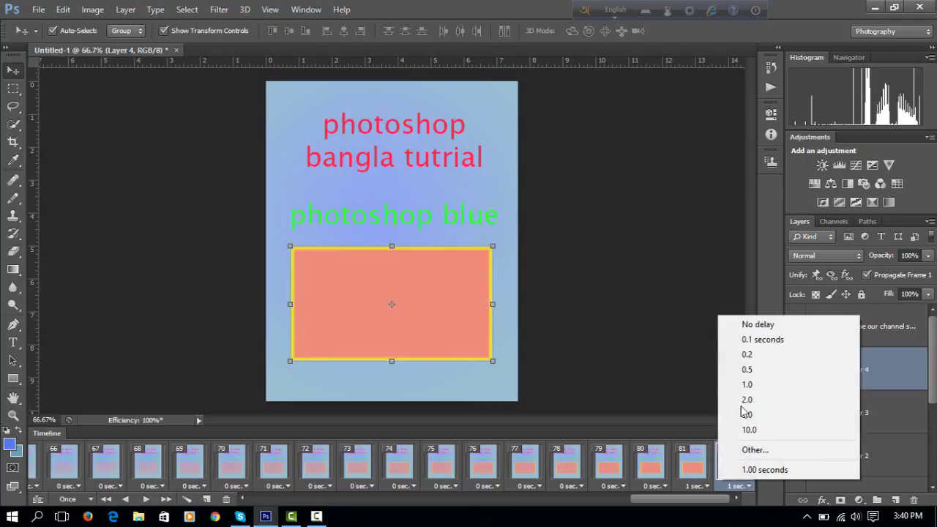
{"action": "left_click", "coordinate": [756, 325]}
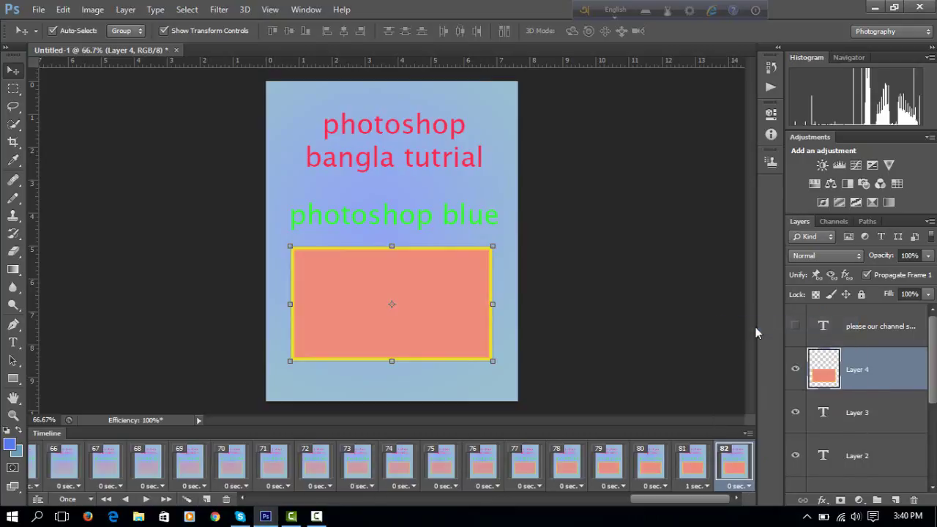
Make the "please our channel subscribe" text layer visible in frame 82 and duplicate that frame
{"action": "left_click", "coordinate": [827, 327]}
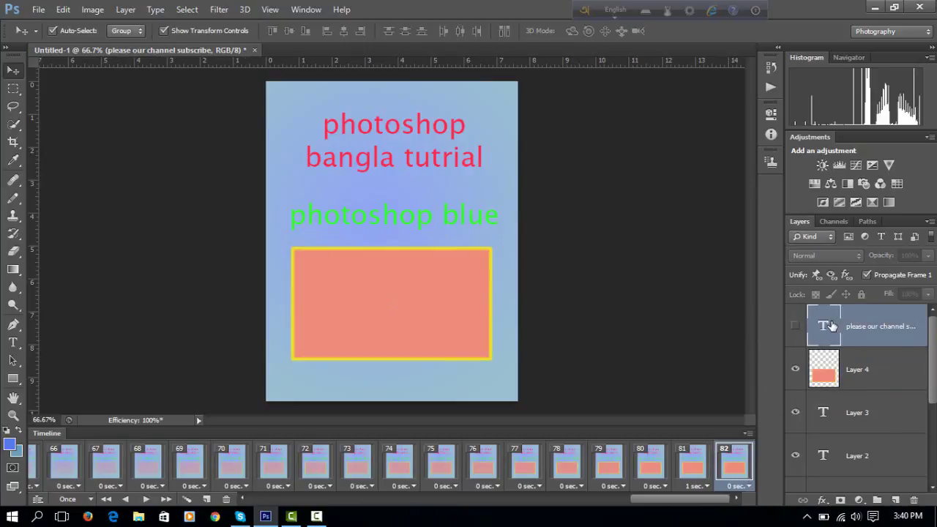
{"action": "left_click", "coordinate": [795, 327]}
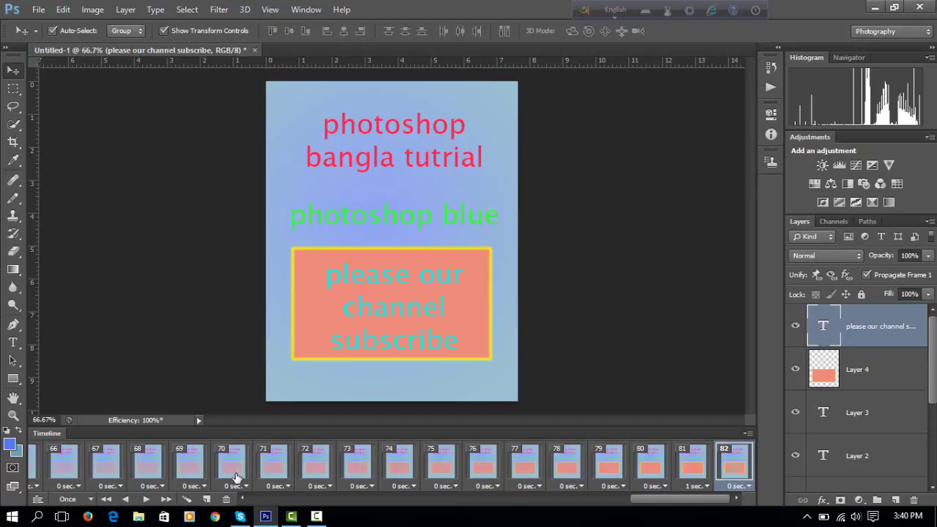
{"action": "left_click", "coordinate": [208, 500]}
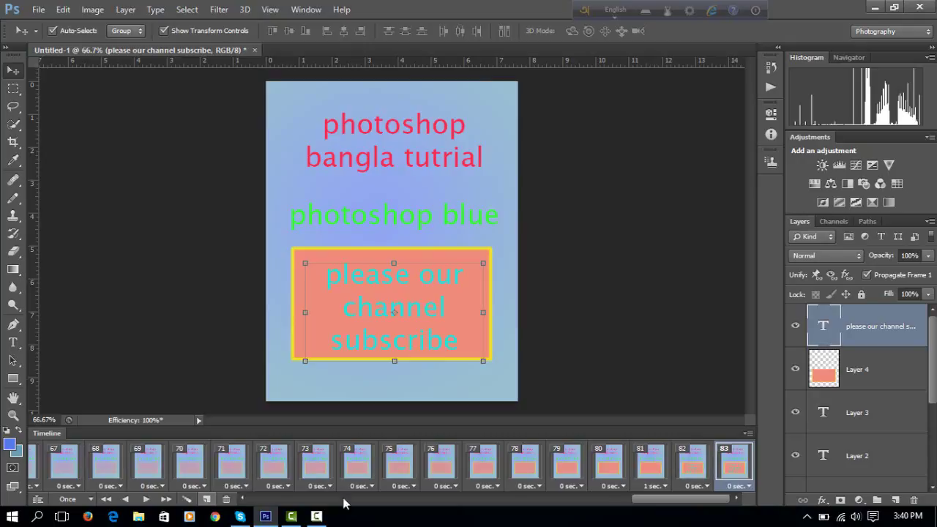
In frame 82, move the "please our channel subscribe" text straight down out of the rectangle and partly past the canvas's lower edge
{"action": "left_click", "coordinate": [691, 486]}
{"action": "left_click", "coordinate": [692, 486]}
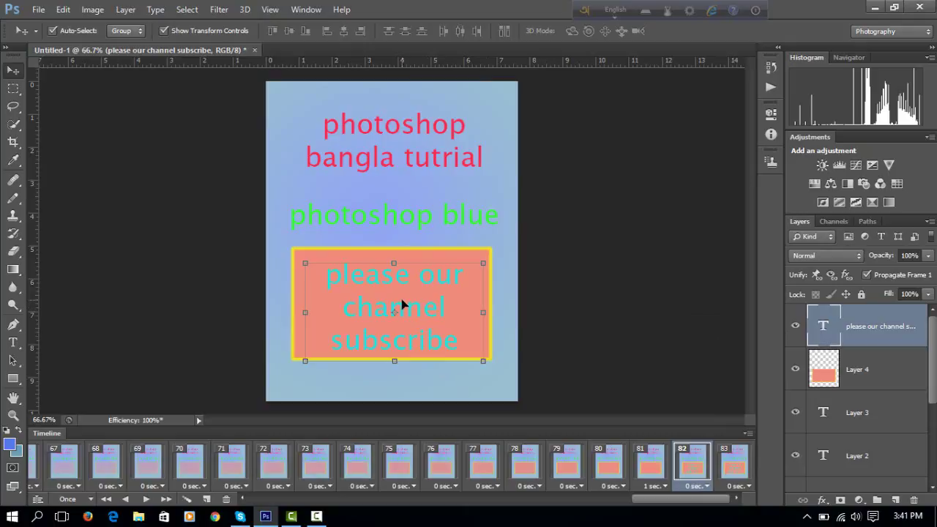
{"action": "key", "text": "Down"}
{"action": "key", "text": "Down"}
{"action": "key", "text": "Down"}
{"action": "key", "text": "Down"}
{"action": "key", "text": "Down"}
{"action": "key", "text": "Down"}
{"action": "key", "text": "Down"}
{"action": "key", "text": "Down"}
{"action": "key", "text": "Down"}
{"action": "key", "text": "Down"}
{"action": "key", "text": "Down"}
{"action": "key", "text": "Down"}
{"action": "key", "text": "Down"}
{"action": "key", "text": "Down"}
{"action": "key", "text": "Down"}
{"action": "key", "text": "Down"}
{"action": "key", "text": "Down"}
{"action": "key", "text": "Down"}
{"action": "key", "text": "Down"}
{"action": "key", "text": "Down"}
{"action": "key", "text": "Down"}
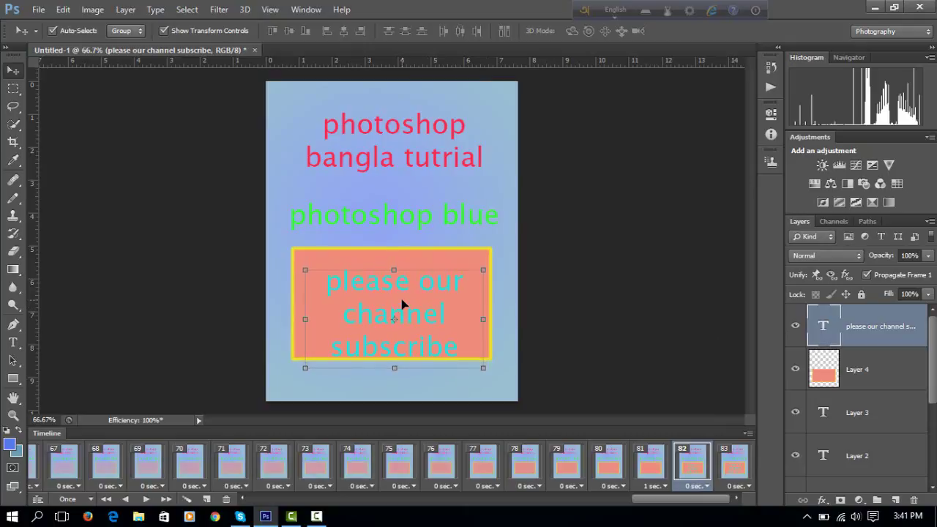
{"action": "key", "text": "Down"}
{"action": "key", "text": "Down"}
{"action": "key", "text": "Down"}
{"action": "key", "text": "Down"}
{"action": "key", "text": "Down"}
{"action": "key", "text": "Down"}
{"action": "key", "text": "Down"}
{"action": "key", "text": "Down"}
{"action": "key", "text": "Down"}
{"action": "key", "text": "Down"}
{"action": "key", "text": "Down"}
{"action": "key", "text": "Down"}
{"action": "key", "text": "Down"}
{"action": "key", "text": "Down"}
{"action": "key", "text": "Down"}
{"action": "key", "text": "Down"}
{"action": "key", "text": "Down"}
{"action": "key", "text": "Down"}
{"action": "key", "text": "Down"}
{"action": "key", "text": "Down"}
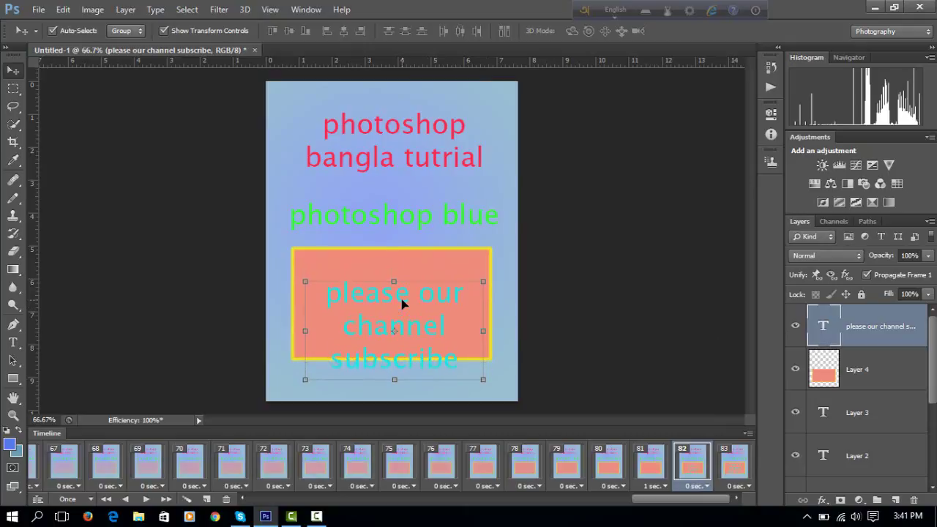
{"action": "key", "text": "Down"}
{"action": "key", "text": "Down"}
{"action": "key", "text": "Down"}
{"action": "key", "text": "Down"}
{"action": "key", "text": "Down"}
{"action": "key", "text": "Down"}
{"action": "key", "text": "Down"}
{"action": "key", "text": "Down"}
{"action": "key", "text": "Down"}
{"action": "key", "text": "Down"}
{"action": "key", "text": "Down"}
{"action": "key", "text": "Down"}
{"action": "key", "text": "Down"}
{"action": "key", "text": "Down"}
{"action": "key", "text": "Down"}
{"action": "key", "text": "Down"}
{"action": "key", "text": "Down"}
{"action": "key", "text": "Down"}
{"action": "key", "text": "Down"}
{"action": "key", "text": "Down"}
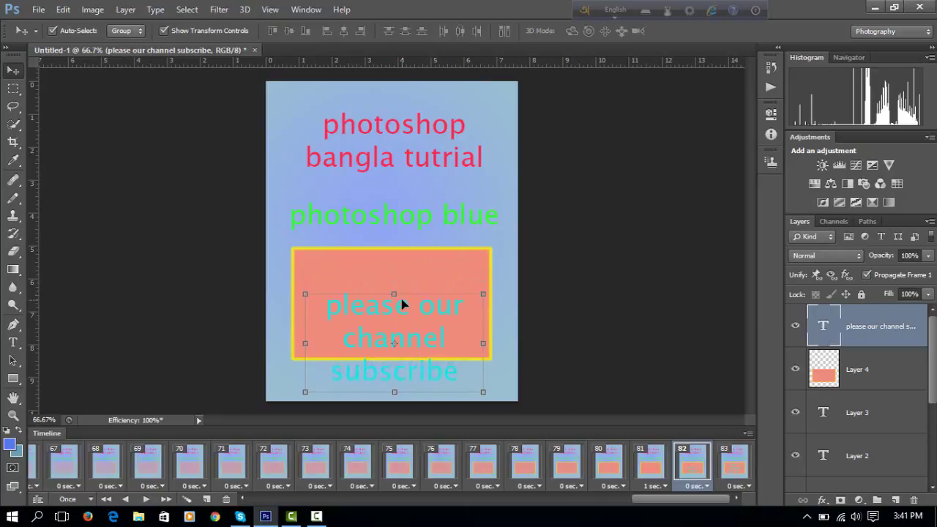
{"action": "key", "text": "Down"}
{"action": "key", "text": "Down"}
{"action": "key", "text": "Down"}
{"action": "key", "text": "Down"}
{"action": "key", "text": "Down"}
{"action": "key", "text": "Down"}
{"action": "key", "text": "Down"}
{"action": "key", "text": "Down"}
{"action": "key", "text": "Down"}
{"action": "key", "text": "Down"}
{"action": "key", "text": "Down"}
{"action": "key", "text": "Down"}
{"action": "key", "text": "Down"}
{"action": "key", "text": "Down"}
{"action": "key", "text": "Down"}
{"action": "key", "text": "Down"}
{"action": "key", "text": "Down"}
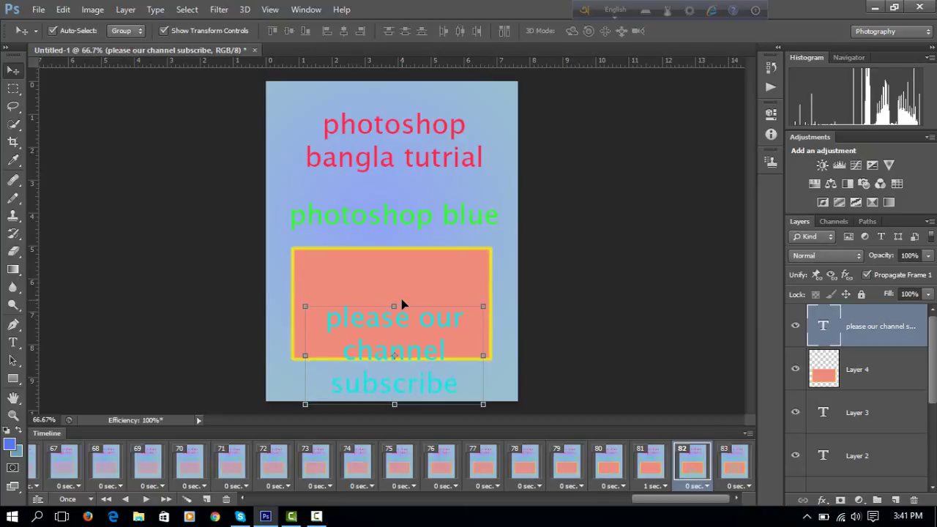
{"action": "key", "text": "Down"}
{"action": "key", "text": "Down"}
{"action": "key", "text": "Down"}
{"action": "key", "text": "Down"}
{"action": "key", "text": "Down"}
{"action": "key", "text": "Down"}
{"action": "key", "text": "Down"}
{"action": "key", "text": "Down"}
{"action": "key", "text": "Down"}
{"action": "key", "text": "Down"}
{"action": "key", "text": "Down"}
{"action": "key", "text": "Down"}
{"action": "key", "text": "Down"}
{"action": "key", "text": "Down"}
{"action": "key", "text": "Down"}
{"action": "key", "text": "Down"}
{"action": "key", "text": "Down"}
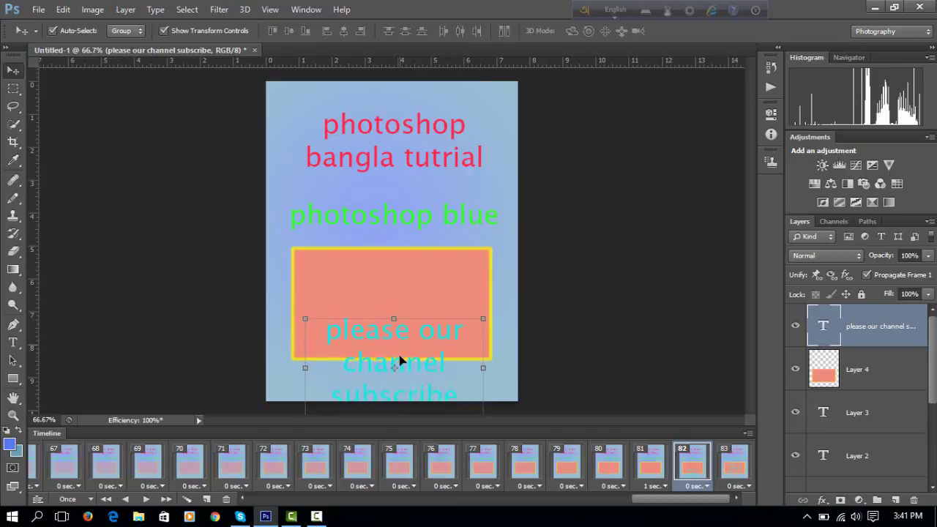
{"action": "key", "text": "Down"}
{"action": "key", "text": "Down"}
{"action": "key", "text": "Down"}
{"action": "key", "text": "Down"}
{"action": "key", "text": "Down"}
{"action": "key", "text": "Down"}
{"action": "key", "text": "Down"}
{"action": "key", "text": "Down"}
{"action": "key", "text": "Down"}
{"action": "key", "text": "Down"}
{"action": "key", "text": "Down"}
{"action": "key", "text": "Down"}
{"action": "key", "text": "Down"}
{"action": "key", "text": "Down"}
{"action": "key", "text": "Down"}
{"action": "key", "text": "Down"}
{"action": "key", "text": "Down"}
{"action": "key", "text": "Down"}
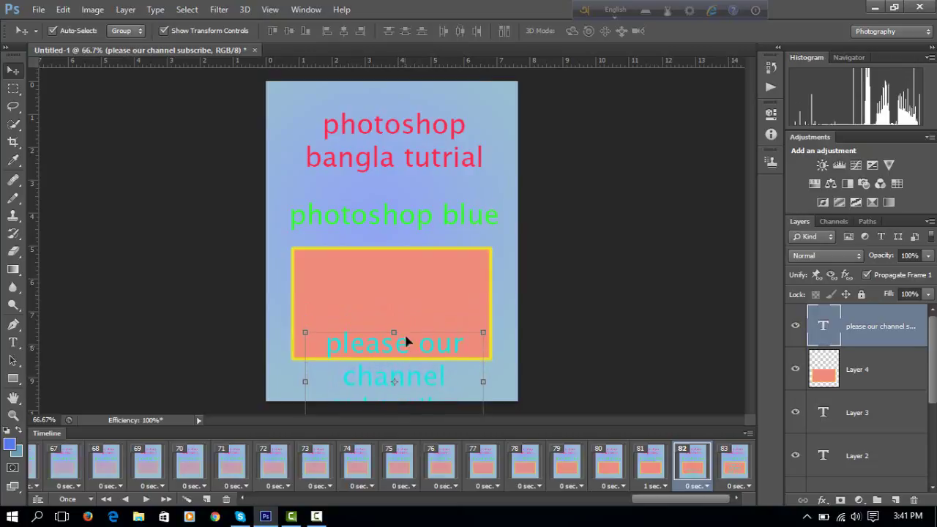
{"action": "key", "text": "Down"}
{"action": "key", "text": "Down"}
{"action": "key", "text": "Down"}
{"action": "key", "text": "Down"}
{"action": "key", "text": "Down"}
{"action": "key", "text": "Down"}
{"action": "key", "text": "Down"}
{"action": "key", "text": "Down"}
{"action": "key", "text": "Down"}
{"action": "key", "text": "Down"}
{"action": "key", "text": "Down"}
{"action": "key", "text": "Down"}
{"action": "key", "text": "Down"}
{"action": "key", "text": "Down"}
{"action": "key", "text": "Down"}
{"action": "key", "text": "Down"}
{"action": "key", "text": "Down"}
{"action": "key", "text": "Down"}
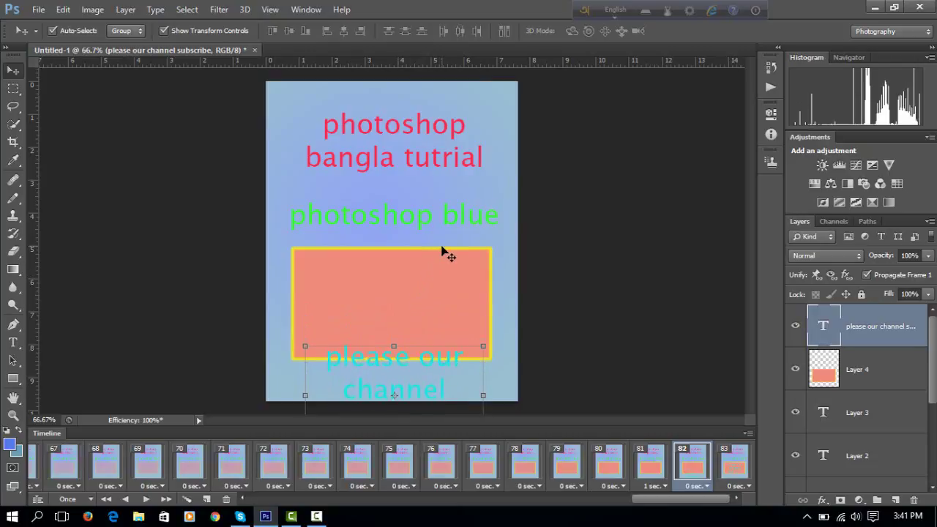
{"action": "key", "text": "Down"}
{"action": "key", "text": "Down"}
{"action": "key", "text": "Down"}
{"action": "key", "text": "Down"}
{"action": "key", "text": "Down"}
{"action": "key", "text": "Down"}
{"action": "key", "text": "Down"}
{"action": "key", "text": "Down"}
{"action": "key", "text": "Down"}
{"action": "key", "text": "Down"}
{"action": "key", "text": "Down"}
{"action": "key", "text": "Down"}
{"action": "key", "text": "Down"}
{"action": "key", "text": "Down"}
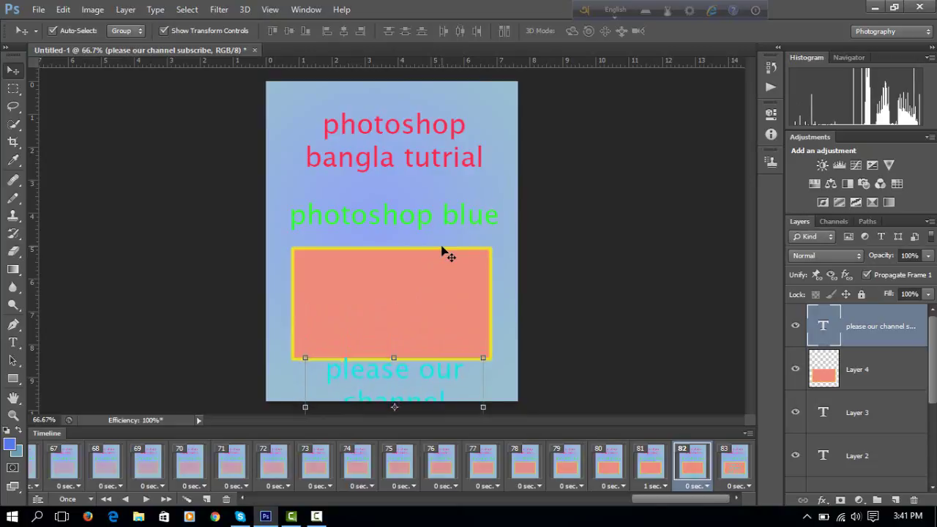
In frame 82, continue moving the "please our channel subscribe" text straight down until it is almost entirely below the canvas's lower edge
{"action": "key", "text": "Down"}
{"action": "key", "text": "Down"}
{"action": "key", "text": "Down"}
{"action": "key", "text": "Down"}
{"action": "key", "text": "Down"}
{"action": "key", "text": "Down"}
{"action": "key", "text": "Down"}
{"action": "key", "text": "Down"}
{"action": "key", "text": "Down"}
{"action": "key", "text": "Down"}
{"action": "key", "text": "Down"}
{"action": "key", "text": "Down"}
{"action": "key", "text": "Down"}
{"action": "key", "text": "Down"}
{"action": "key", "text": "Down"}
{"action": "key", "text": "Down"}
{"action": "key", "text": "Down"}
{"action": "key", "text": "Down"}
{"action": "key", "text": "Down"}
{"action": "key", "text": "Down"}
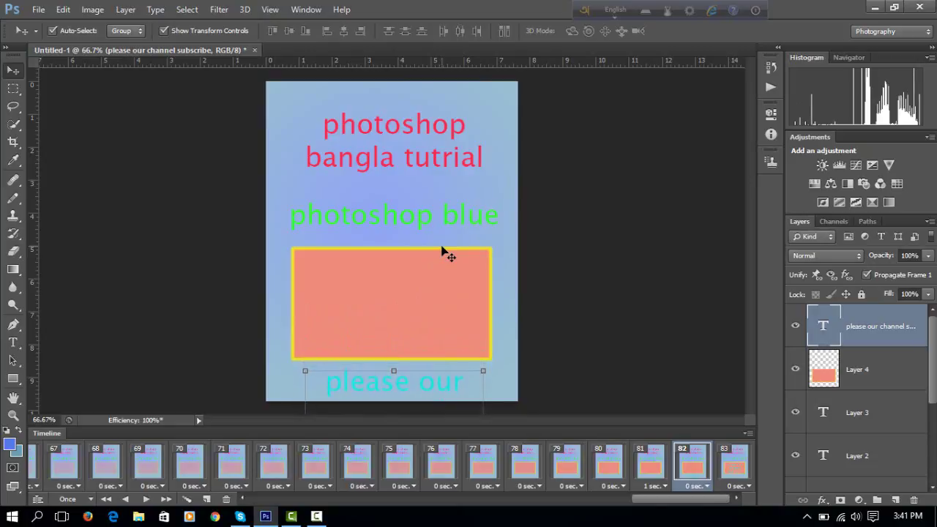
{"action": "key", "text": "Down"}
{"action": "key", "text": "Down"}
{"action": "key", "text": "Down"}
{"action": "key", "text": "Down"}
{"action": "key", "text": "Down"}
{"action": "key", "text": "Down"}
{"action": "key", "text": "Down"}
{"action": "key", "text": "Down"}
{"action": "key", "text": "Down"}
{"action": "key", "text": "Down"}
{"action": "key", "text": "Down"}
{"action": "key", "text": "Down"}
{"action": "key", "text": "Down"}
{"action": "key", "text": "Down"}
{"action": "key", "text": "Down"}
{"action": "key", "text": "Down"}
{"action": "key", "text": "Down"}
{"action": "key", "text": "Down"}
{"action": "key", "text": "Down"}
{"action": "key", "text": "Down"}
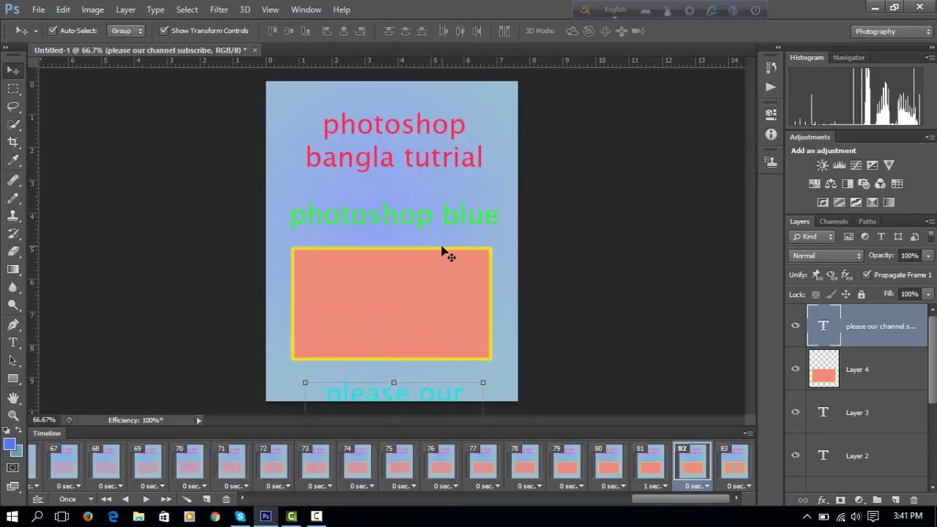
{"action": "key", "text": "Down"}
{"action": "key", "text": "Down"}
{"action": "key", "text": "Down"}
{"action": "key", "text": "Down"}
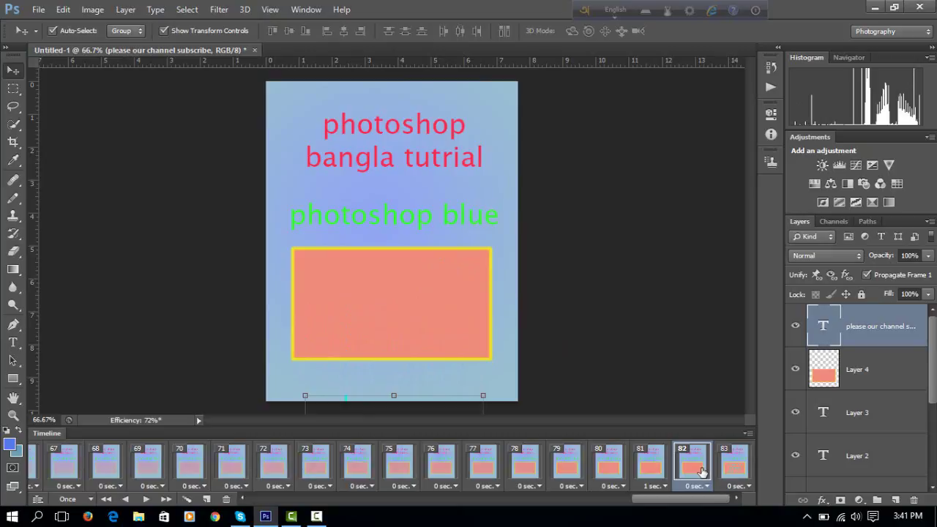
Tween frames 82 and 83 with 20 added frames, covering all layers and the position, opacity and effects parameters
{"action": "left_click", "coordinate": [735, 472], "text": "shift"}
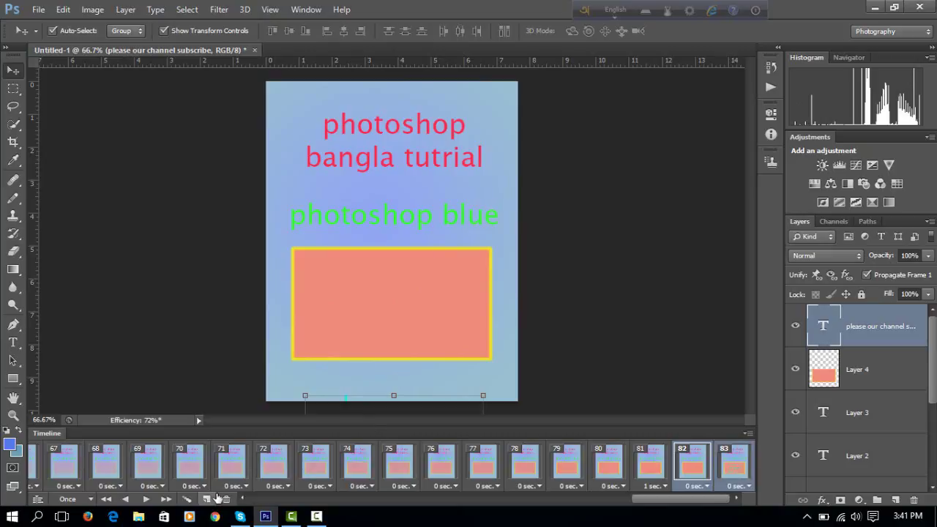
{"action": "left_click", "coordinate": [188, 500]}
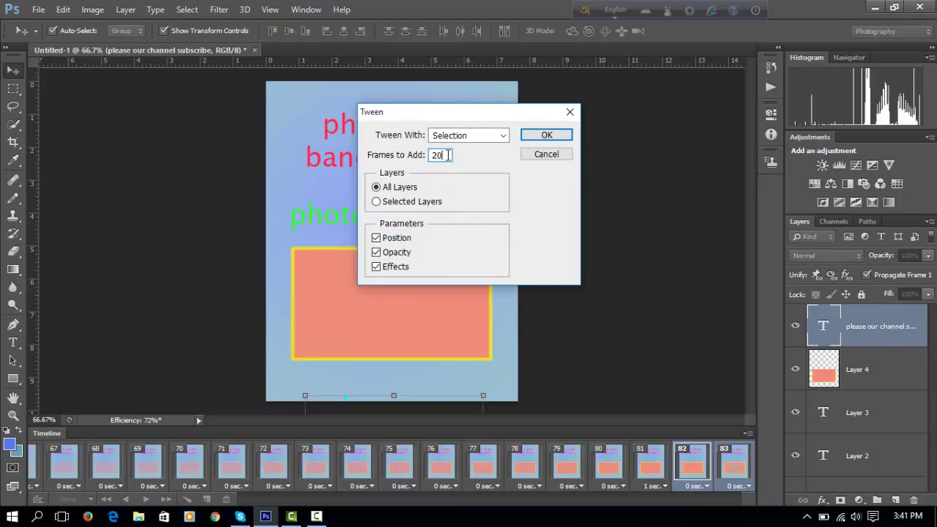
{"action": "left_click", "coordinate": [547, 134]}
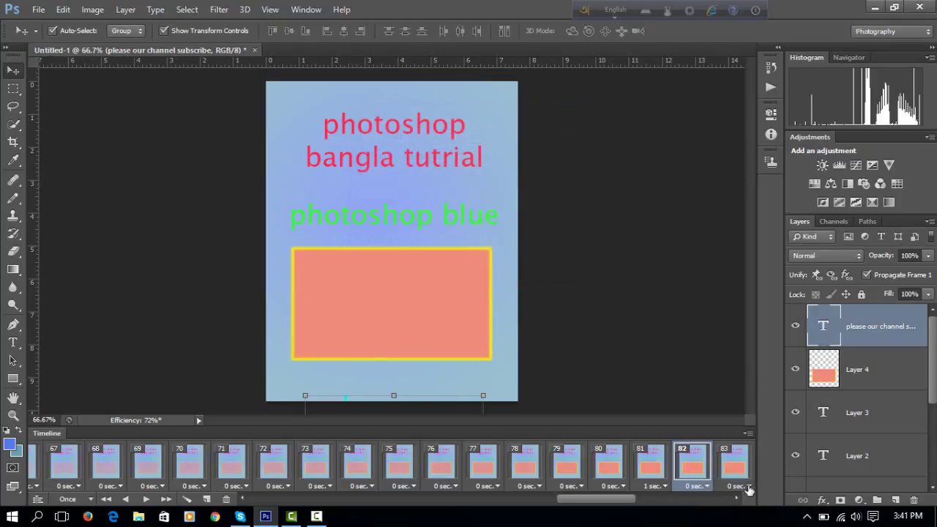
Select frame 103, the last frame of the text slide-in, and set its delay to 1.0 second
{"action": "left_click_drag", "start_coordinate": [597, 504], "coordinate": [742, 498]}
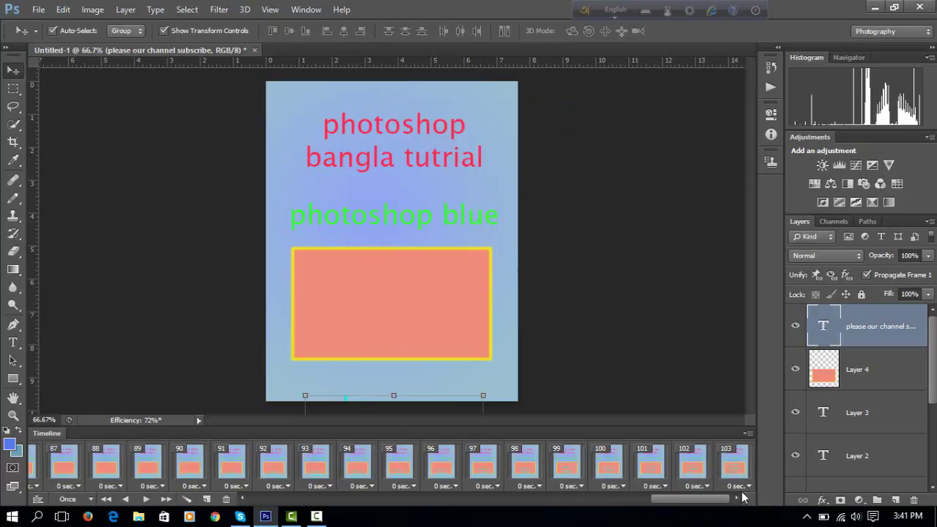
{"action": "left_click", "coordinate": [743, 489]}
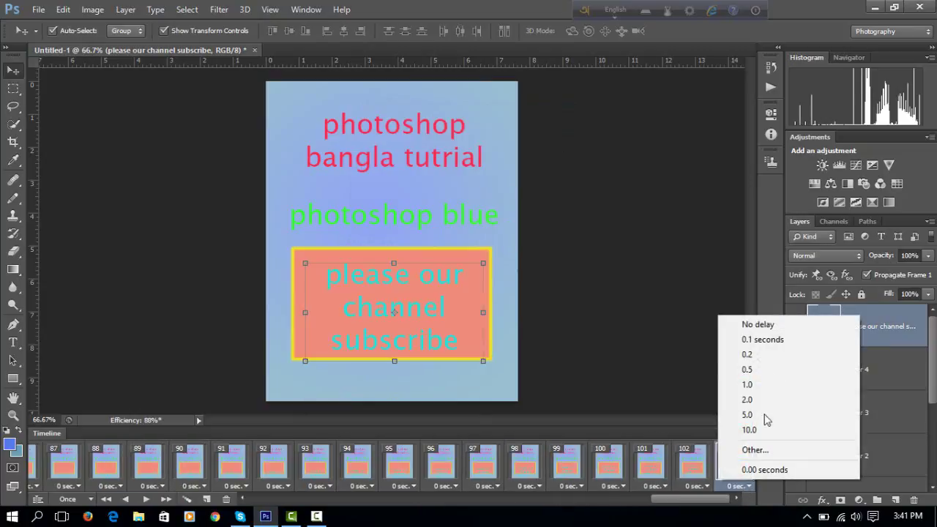
{"action": "left_click", "coordinate": [756, 387]}
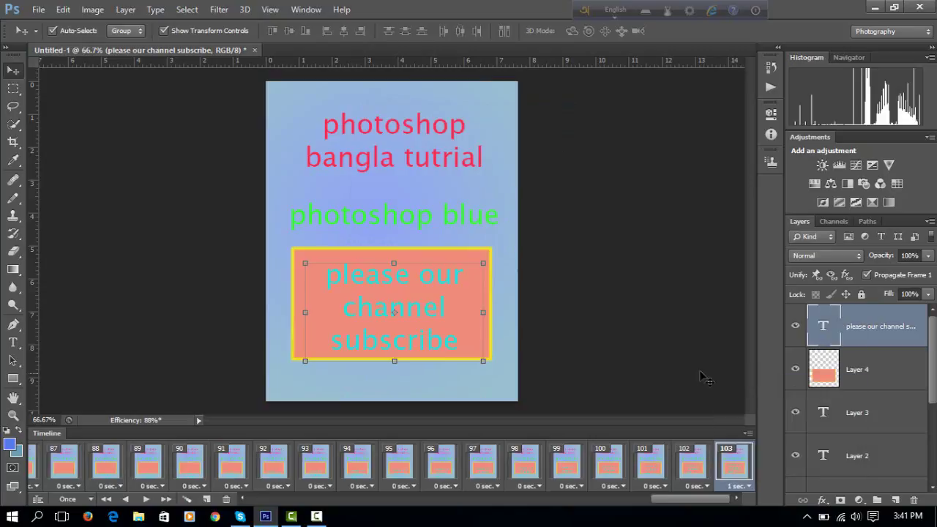
Return to frame 1 and play the whole animation from the start
{"action": "left_click_drag", "start_coordinate": [667, 500], "coordinate": [257, 499]}
{"action": "left_click", "coordinate": [44, 457]}
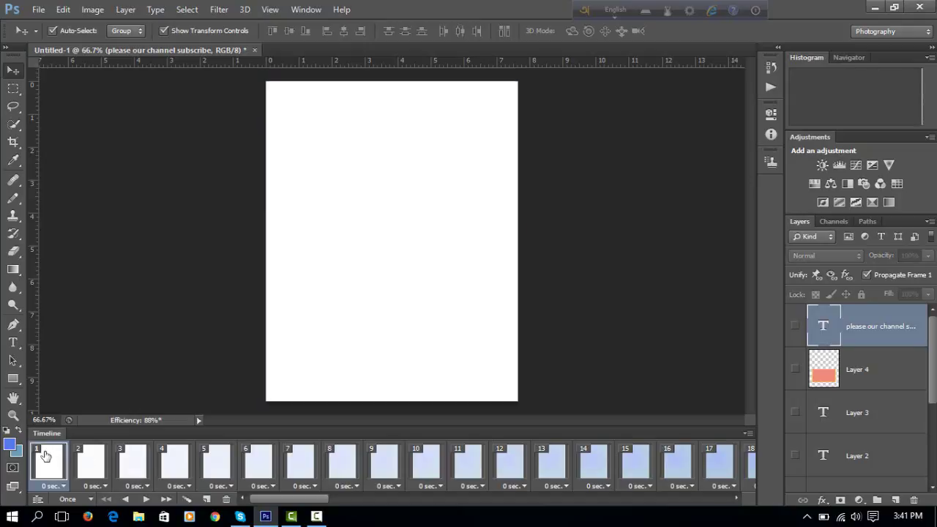
{"action": "left_click", "coordinate": [146, 499]}
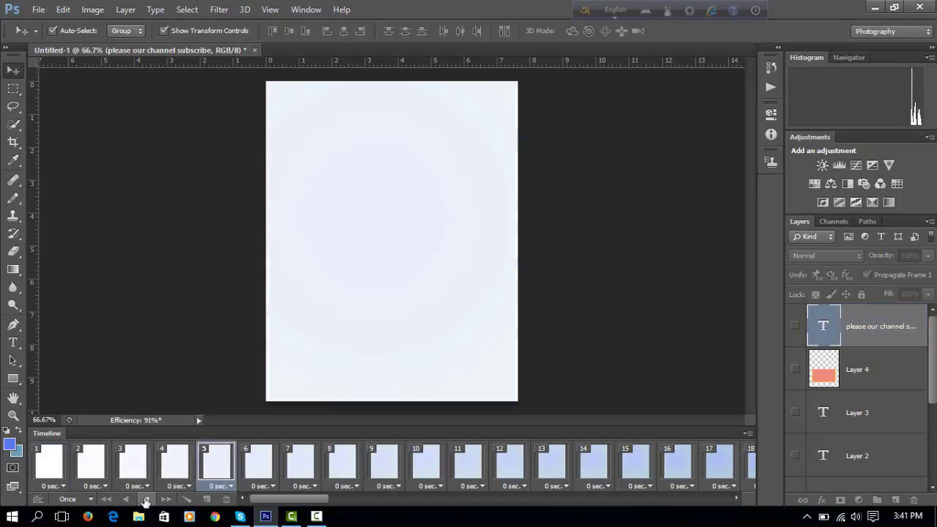